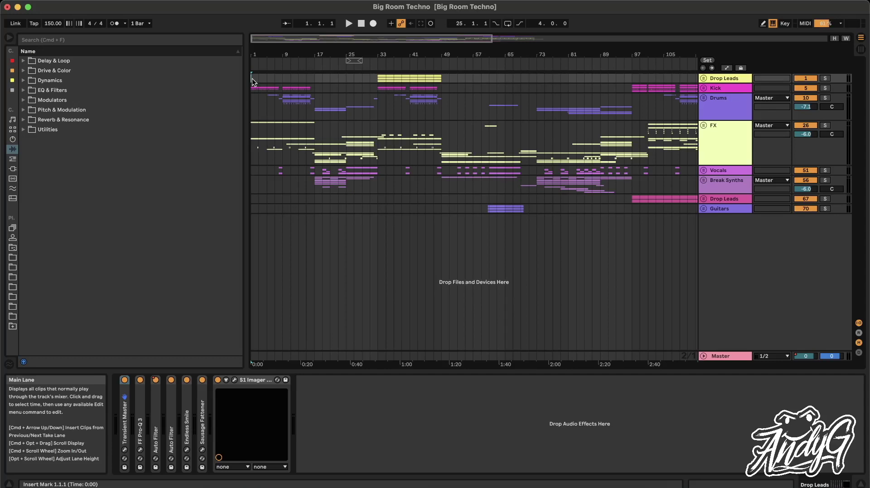
- Set the arrangement loop to the 8 bars from bar 33, enable looping, and play the drop
scroll(252, 78, up, 2)
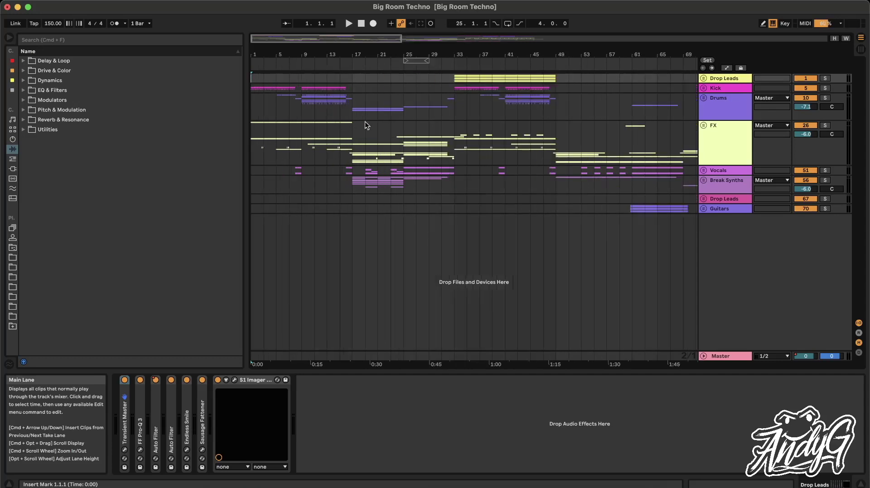
click(453, 107)
click(414, 61)
drag(414, 61, 497, 60)
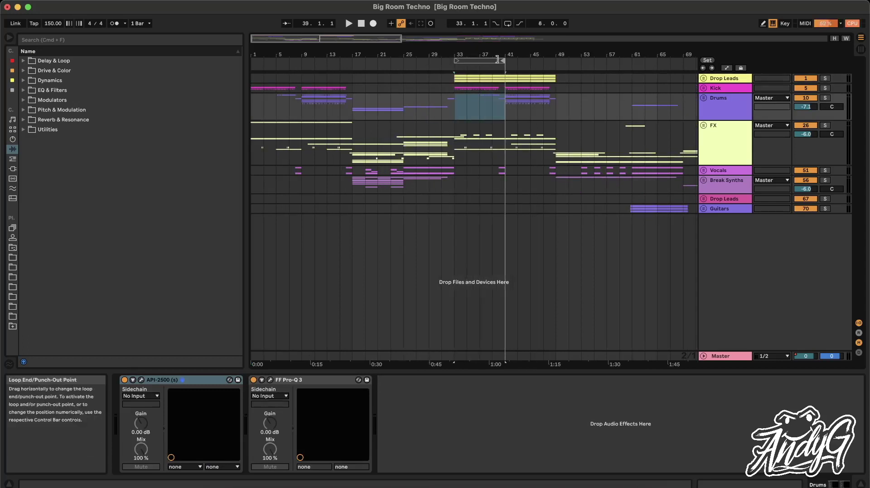
click(500, 60)
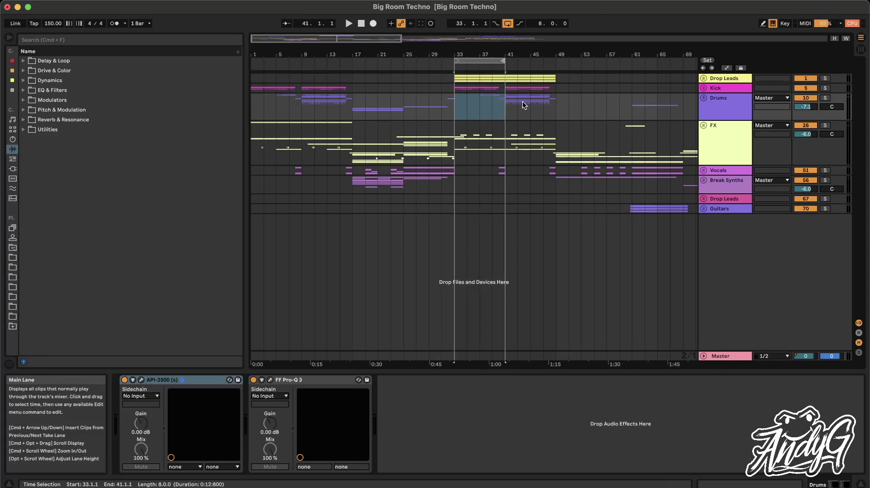
key(space)
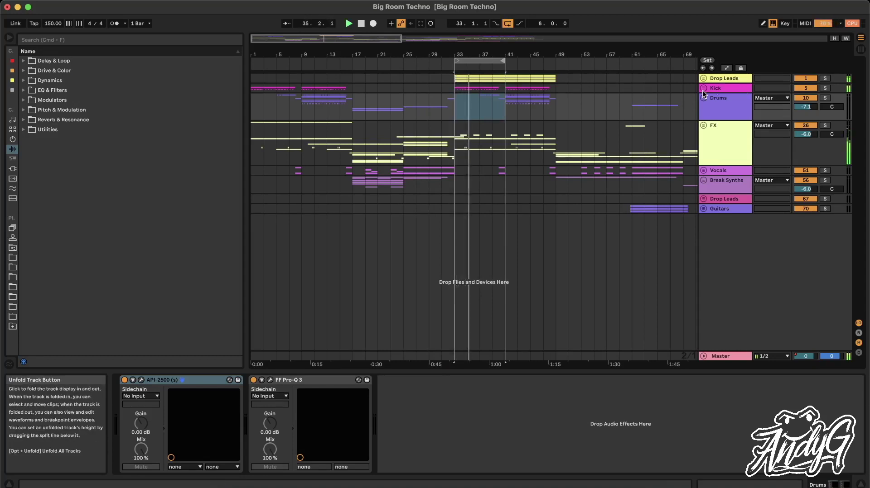
- Disable the arrangement loop and play the drop from bar 41 on the Drums group
click(461, 114)
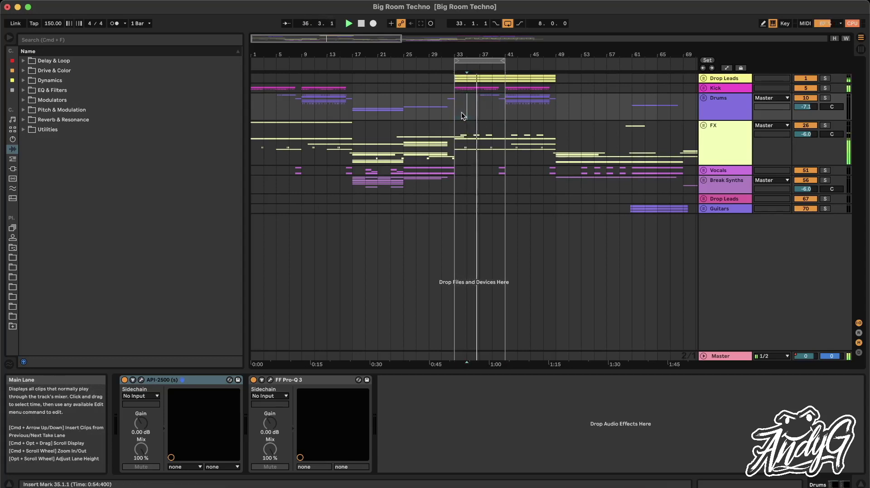
key(plus)
right_click(488, 61)
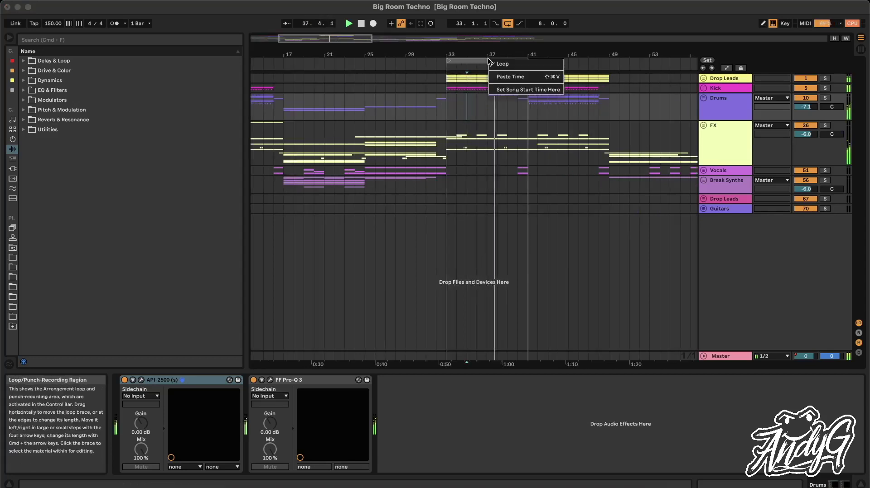
click(498, 64)
click(508, 90)
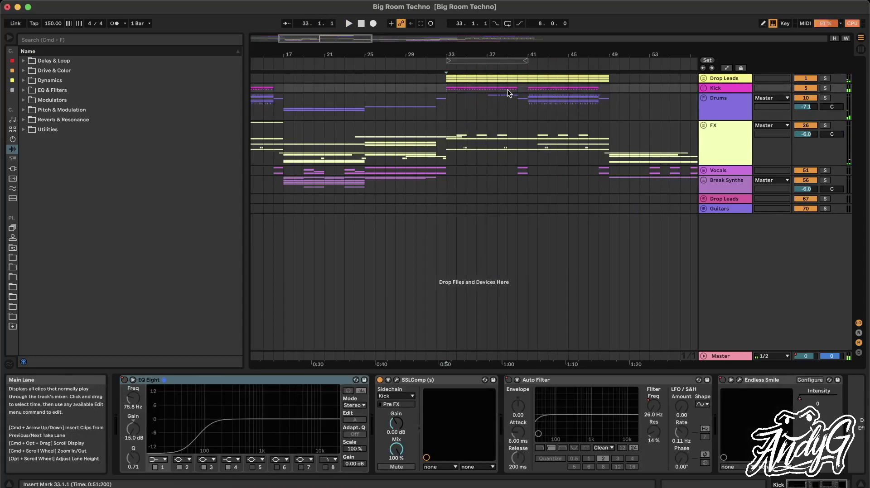
click(528, 110)
key(space)
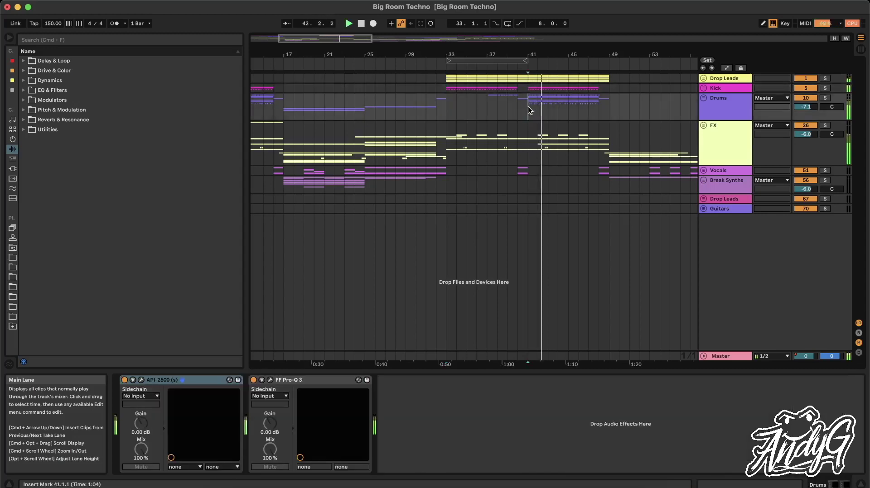
- Unfold the Kick group, solo the Big Kick track, and play it from bar 33
click(446, 88)
key(space)
click(703, 88)
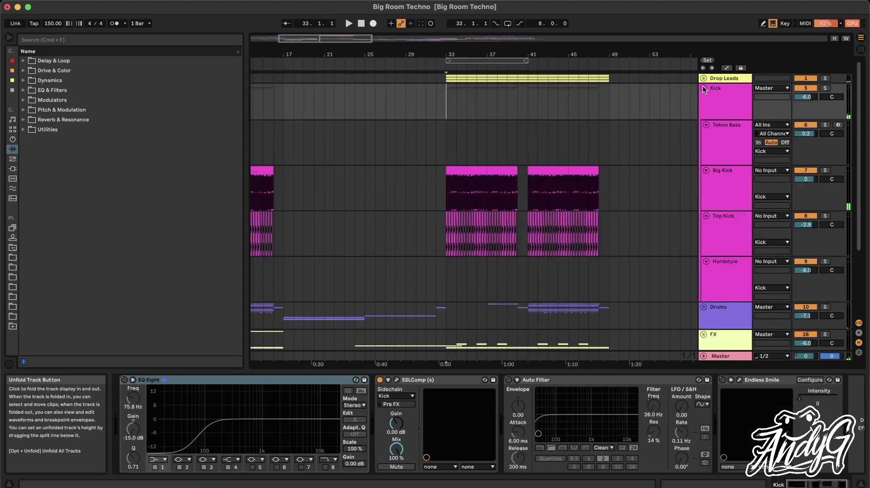
click(730, 200)
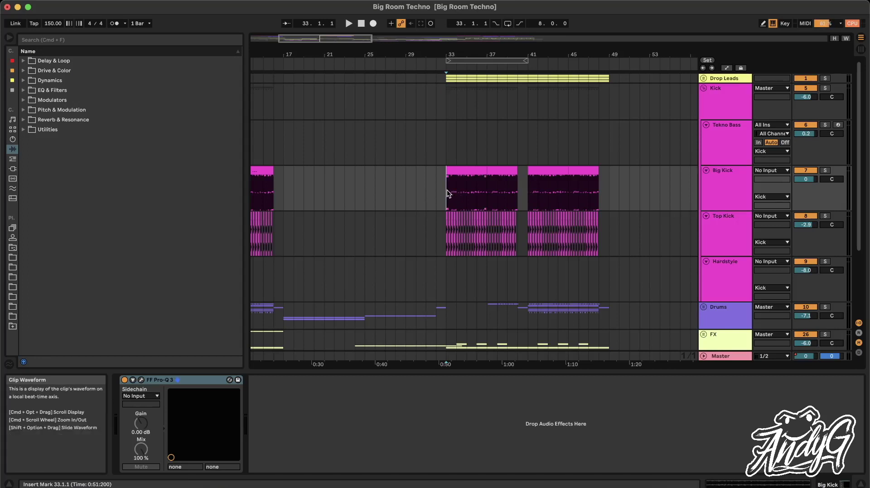
scroll(446, 189, up, 5)
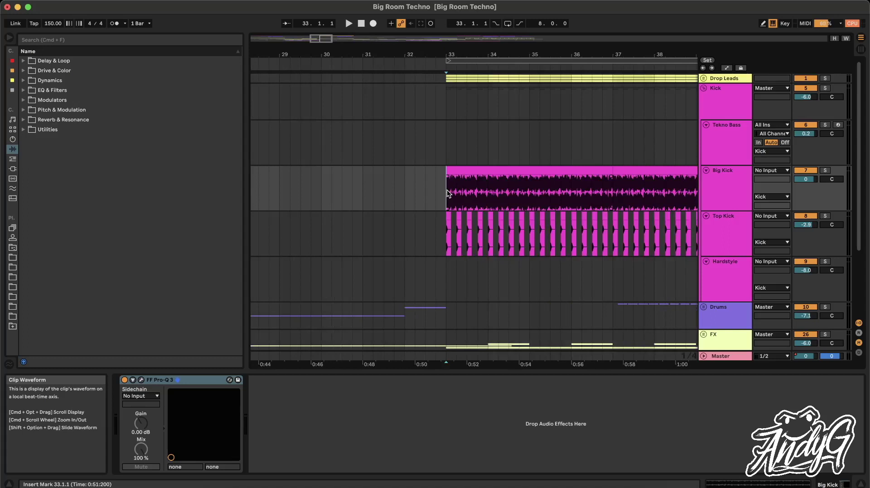
key(s)
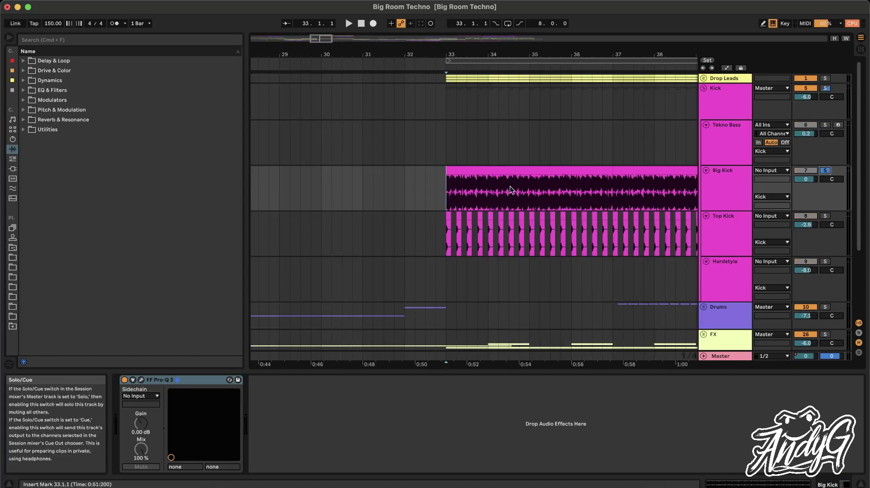
key(space)
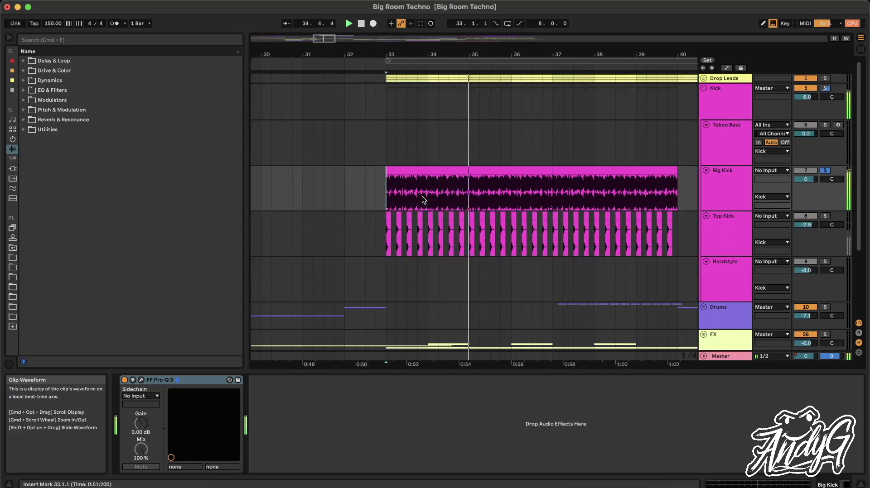
- Examine the FF Pro-Q 3 curve on Big Kick while playing the track, and close the plug-in window
click(728, 176)
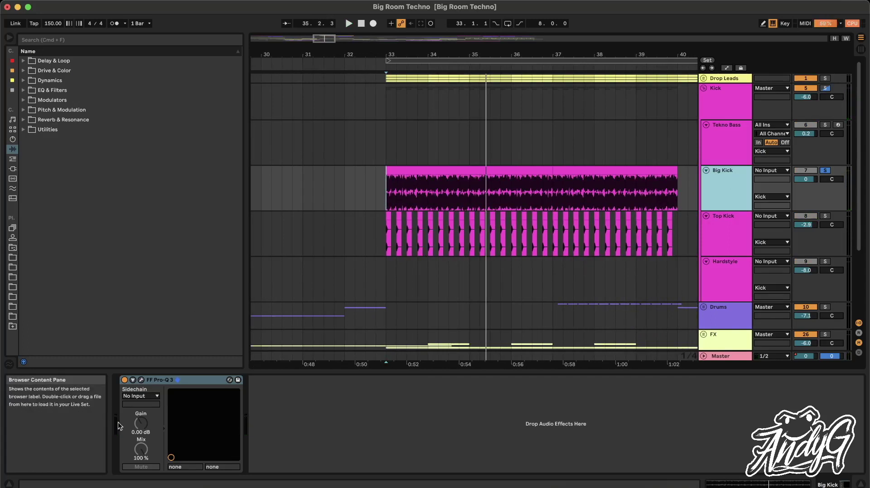
click(141, 381)
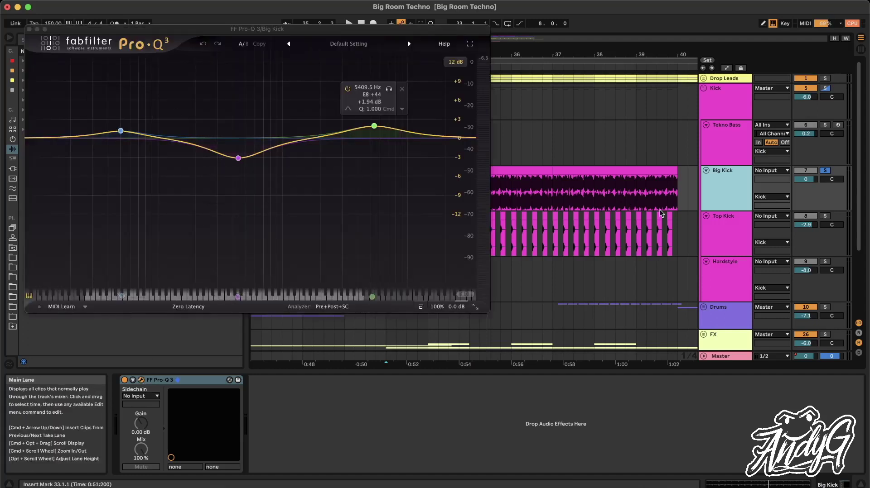
click(125, 381)
key(space)
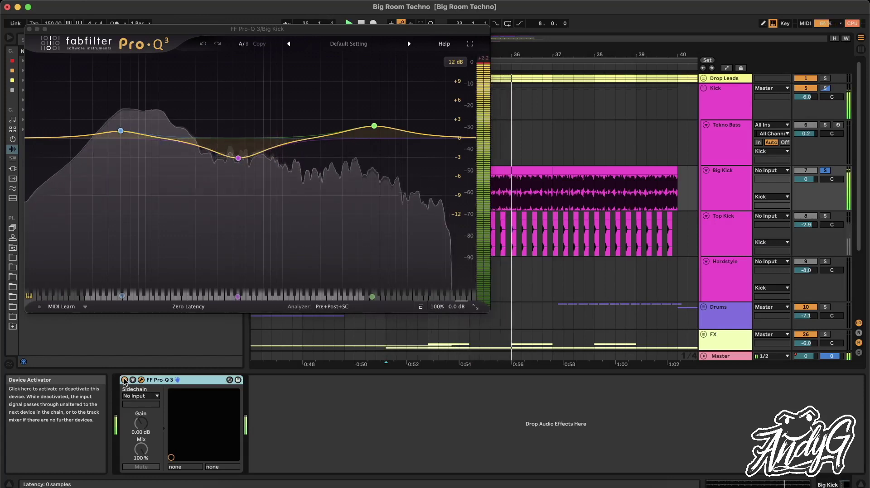
key(space)
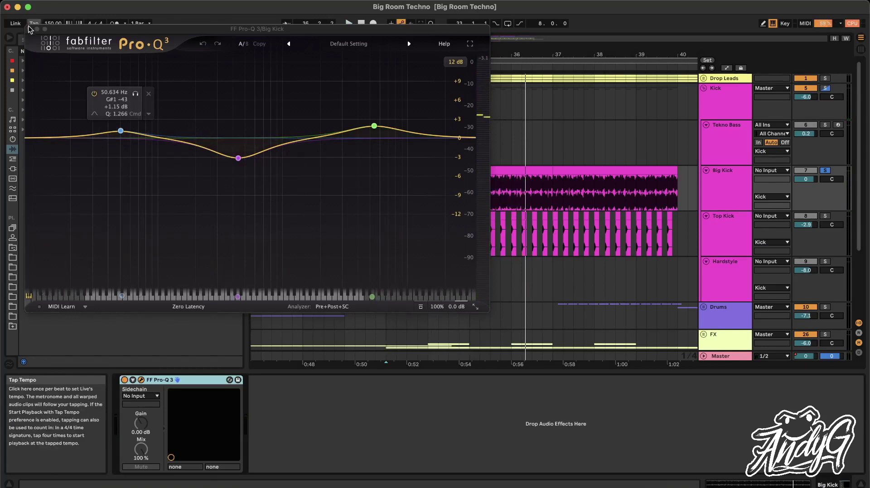
click(141, 380)
- Compare Big Kick with and without Top Kick from bar 33 by toggling Top Kick's solo, and clear the solos
click(388, 189)
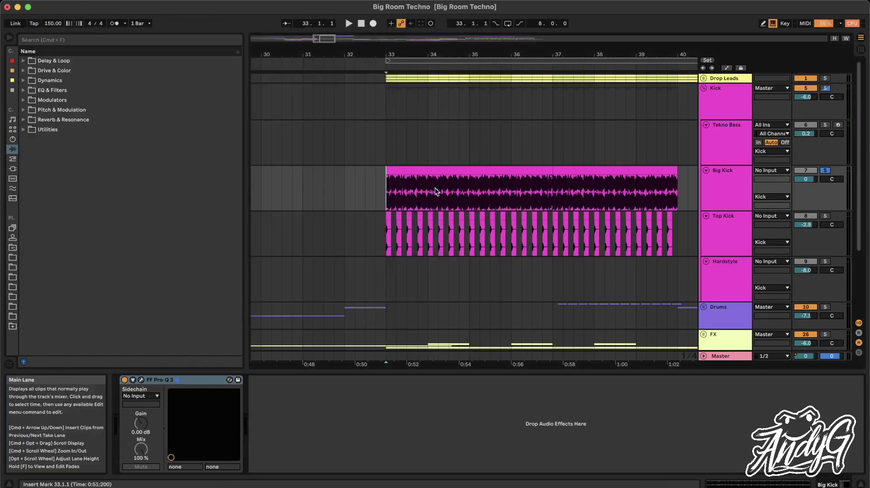
click(824, 218)
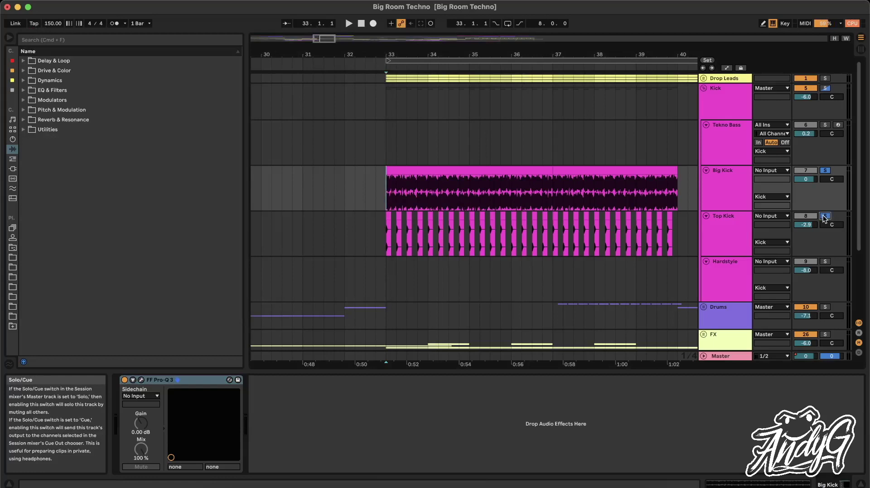
key(space)
click(825, 216)
click(824, 216)
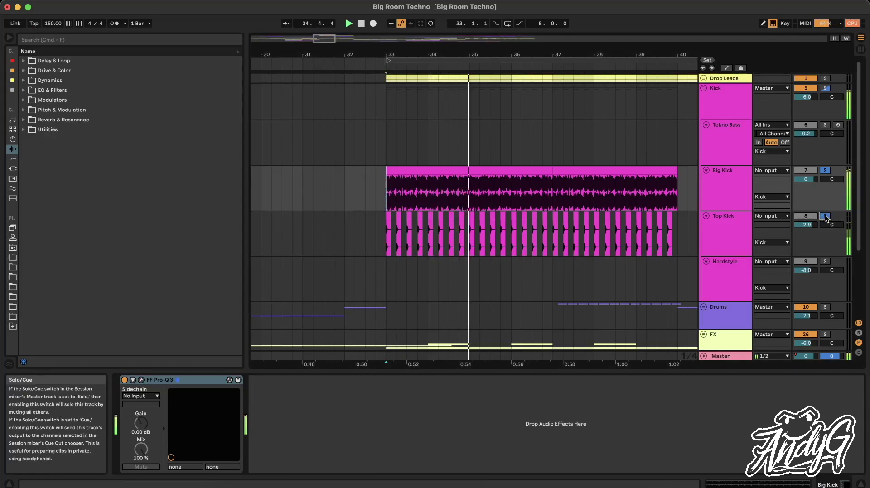
click(825, 217)
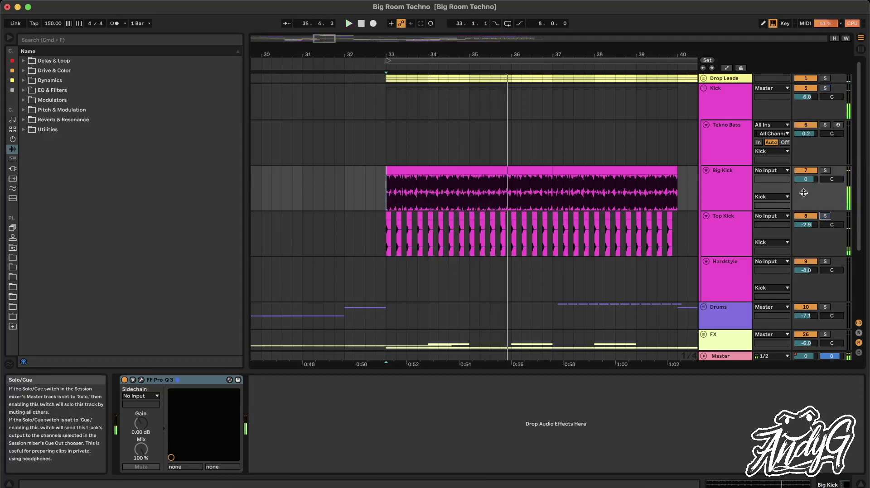
- Examine the SSLComp compressor settings on the Kick group and close the plug-in window
click(385, 226)
click(355, 219)
scroll(355, 219, up, 2)
scroll(355, 219, up, 3)
click(727, 111)
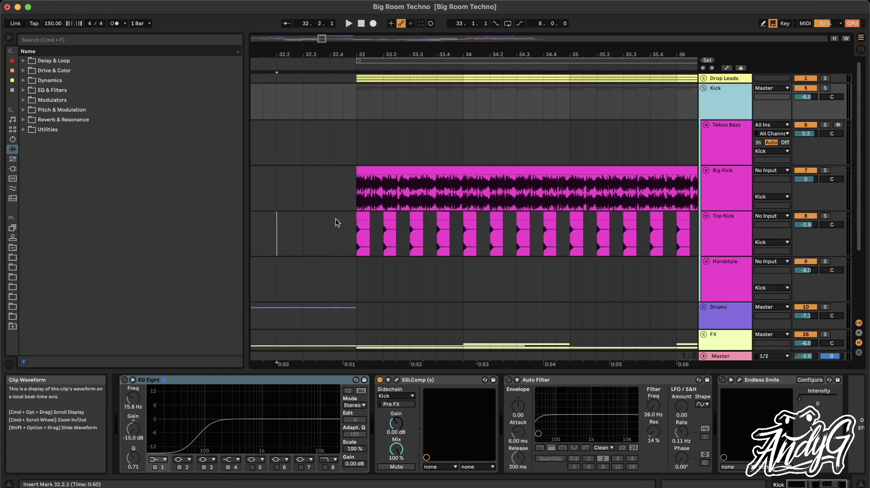
click(355, 188)
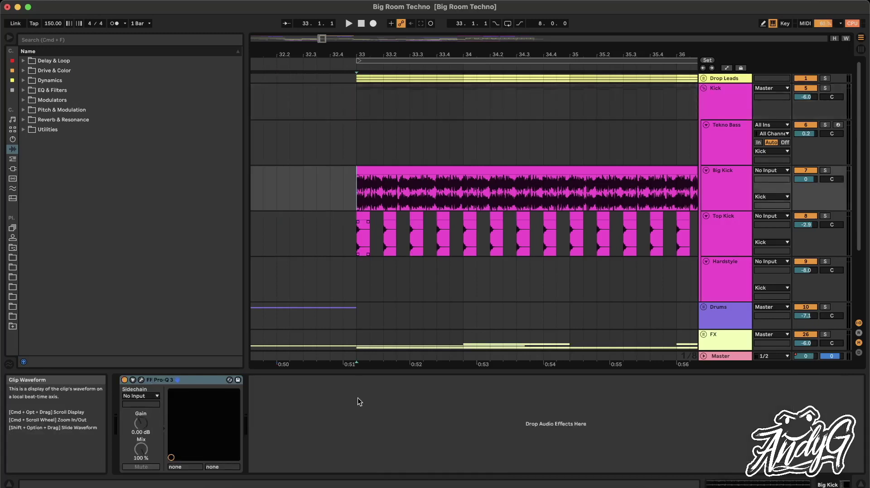
click(723, 101)
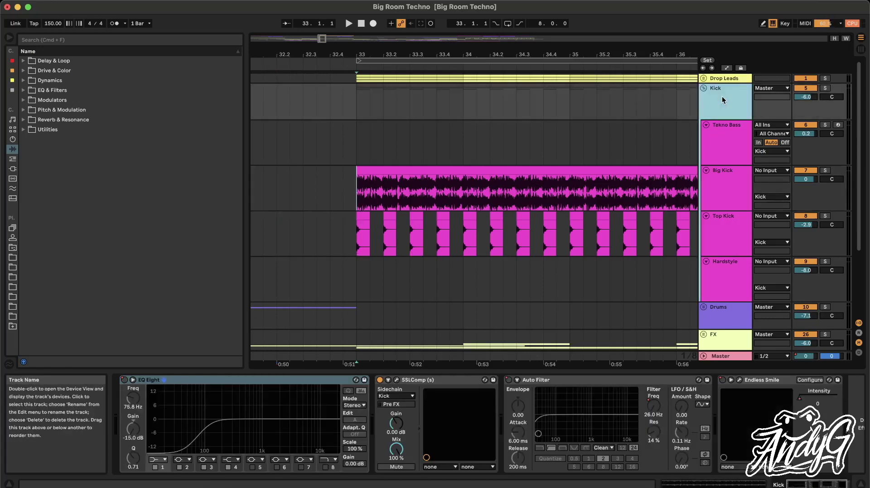
click(396, 380)
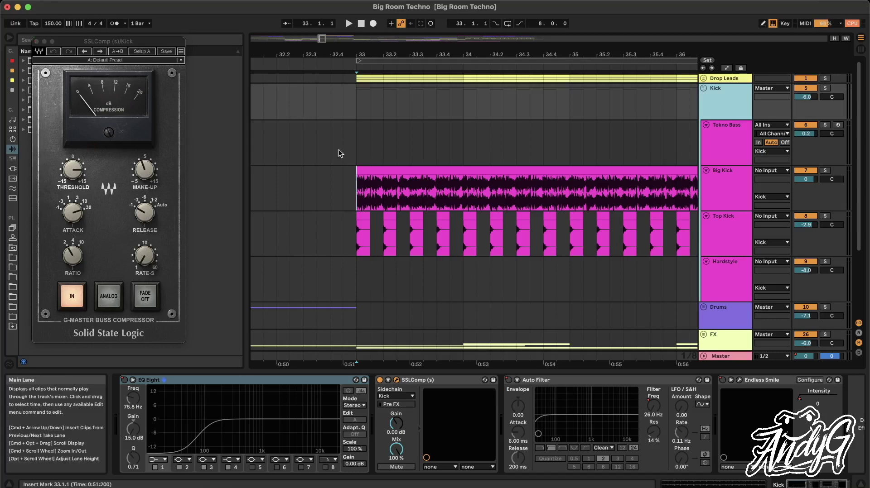
click(36, 41)
- Fold the Kick group, unfold the Drop Leads group above it, and select the Main Lead track
scroll(405, 189, right, 3)
scroll(405, 190, down, 5)
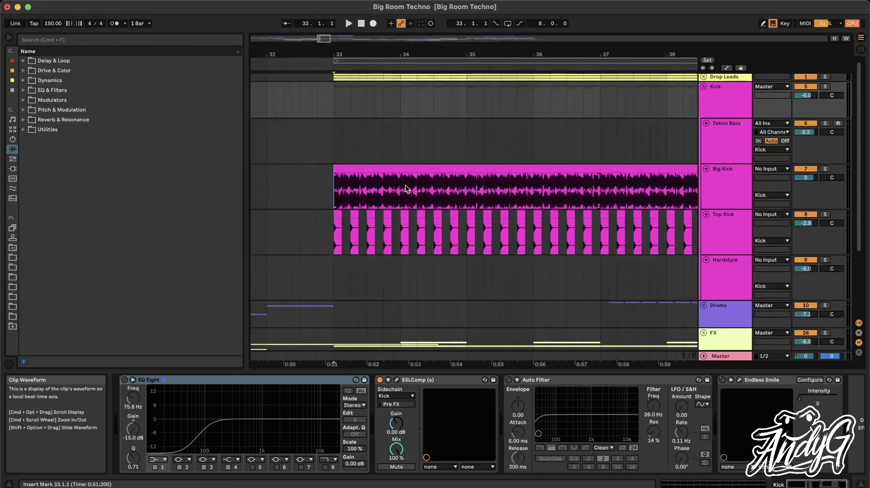
click(705, 86)
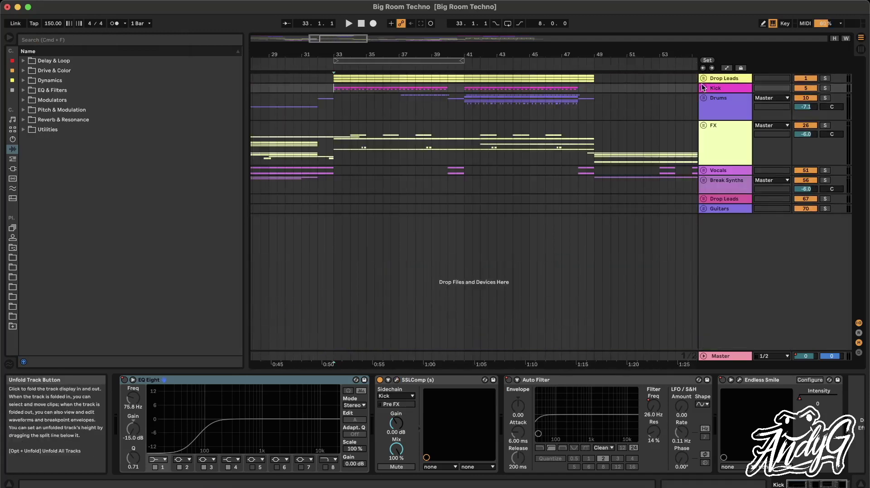
click(703, 78)
click(740, 128)
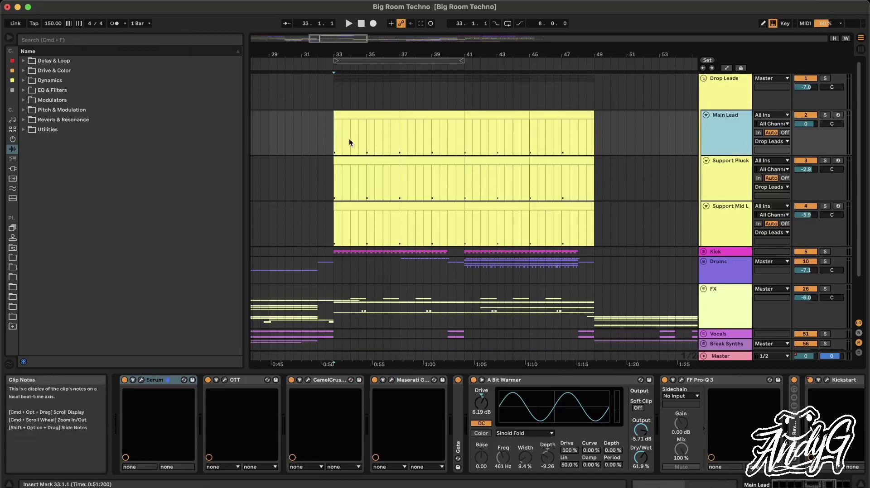
- Enable the arrangement loop over the drop and play the Main Lead track soloed
key(super+l)
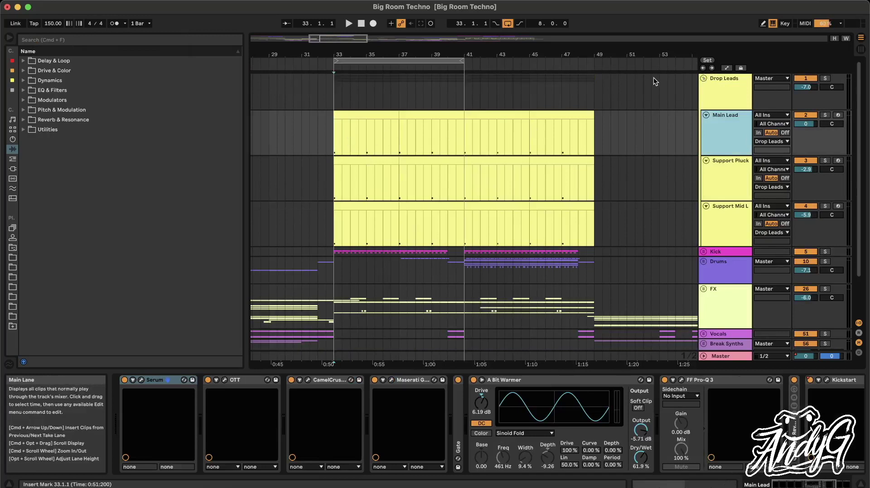
click(824, 115)
key(space)
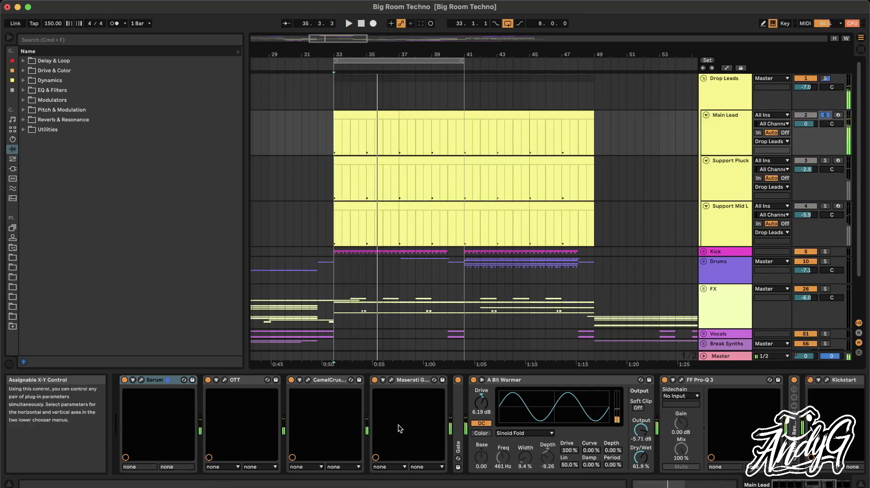
- Examine the Serum patch on Main Lead and open the Maserati GTi plug-in in its effects chain
click(142, 380)
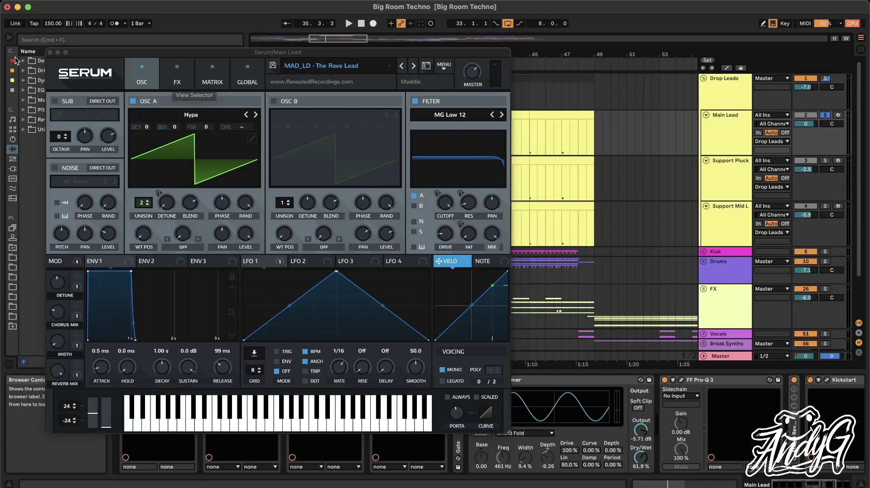
click(51, 53)
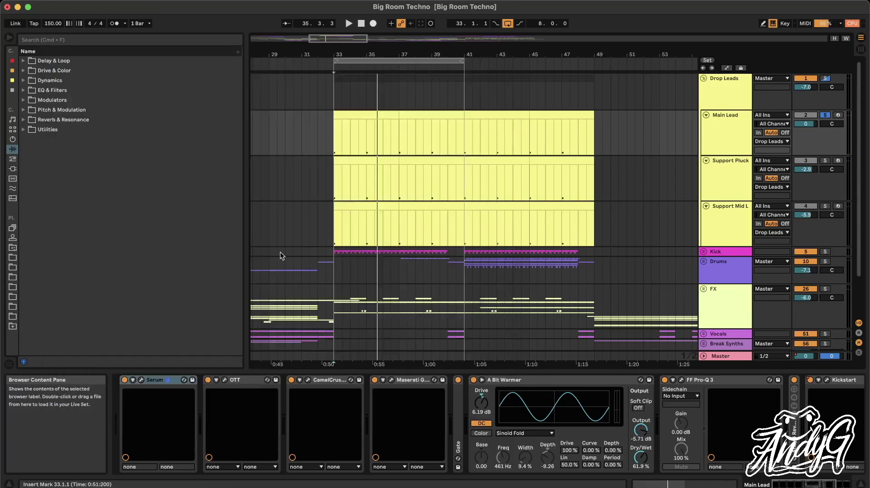
click(251, 381)
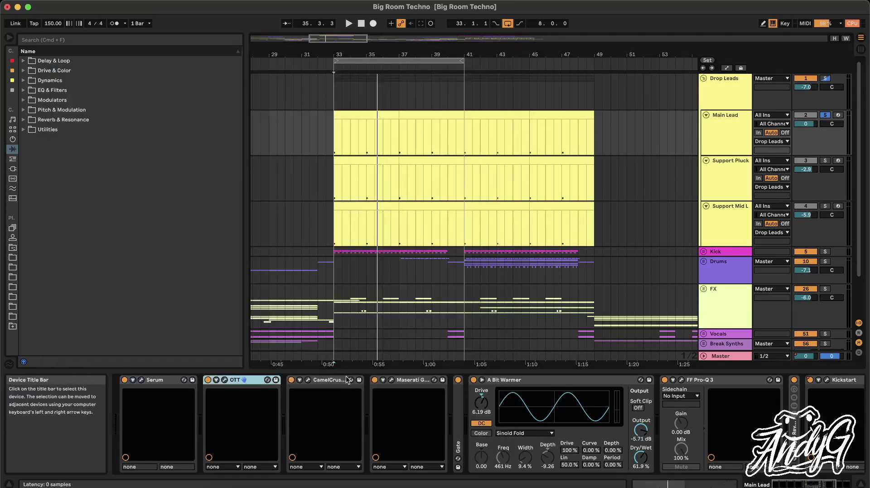
scroll(421, 396, right, 5)
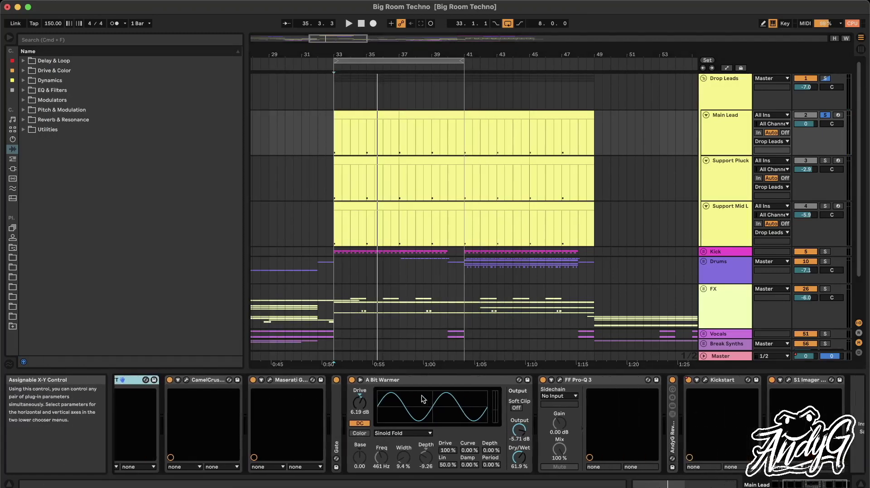
click(269, 381)
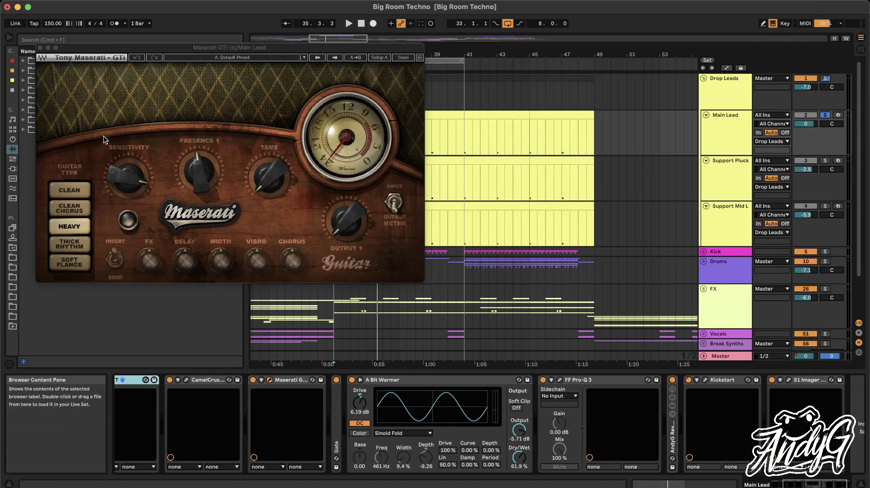
- Examine the Presence setting in the Maserati GTi plug-in on Main Lead and close its window
click(192, 50)
click(196, 168)
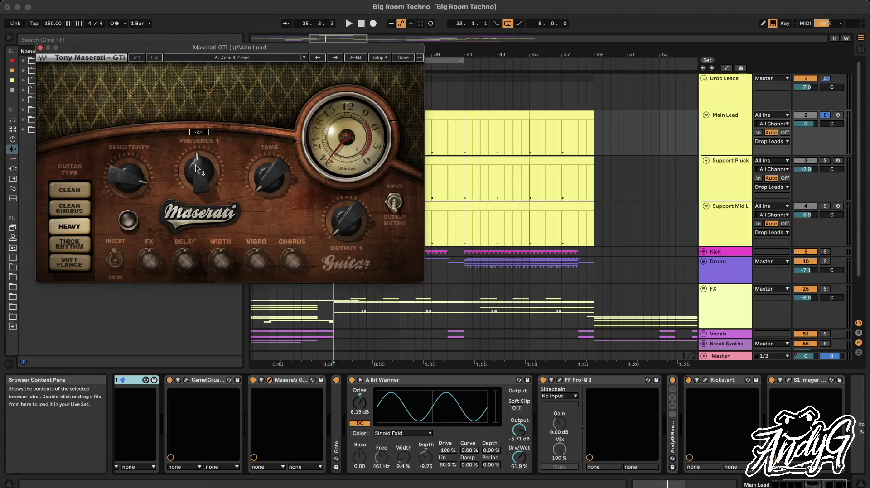
mouse_move(201, 170)
click(41, 47)
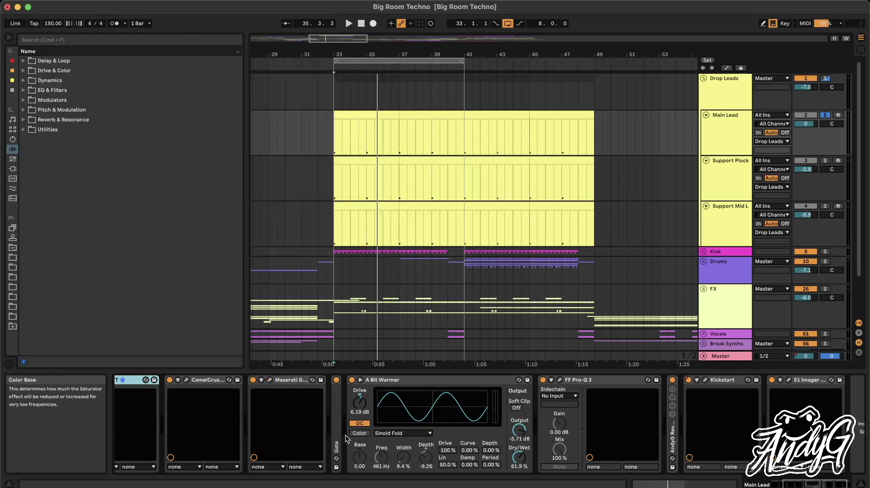
- Inspect the Gate settings and the FF Pro-Q 3 equalizer curve in the Main Lead effects chain
double_click(336, 416)
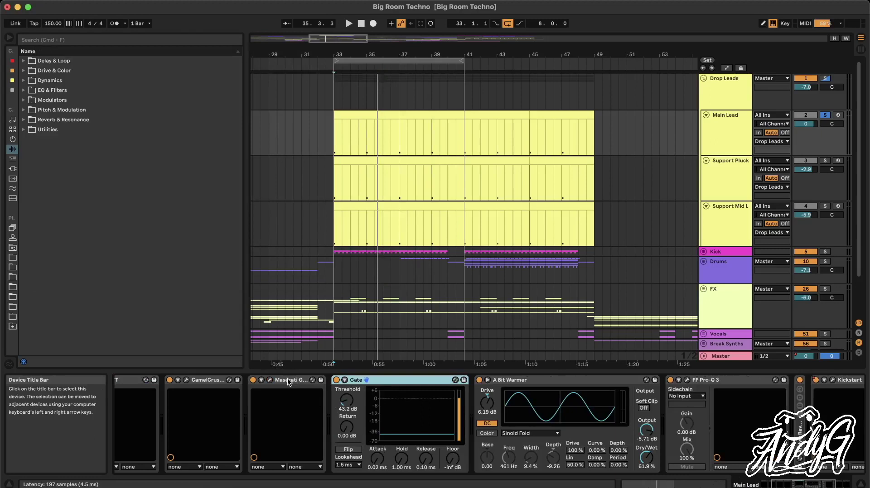
double_click(381, 382)
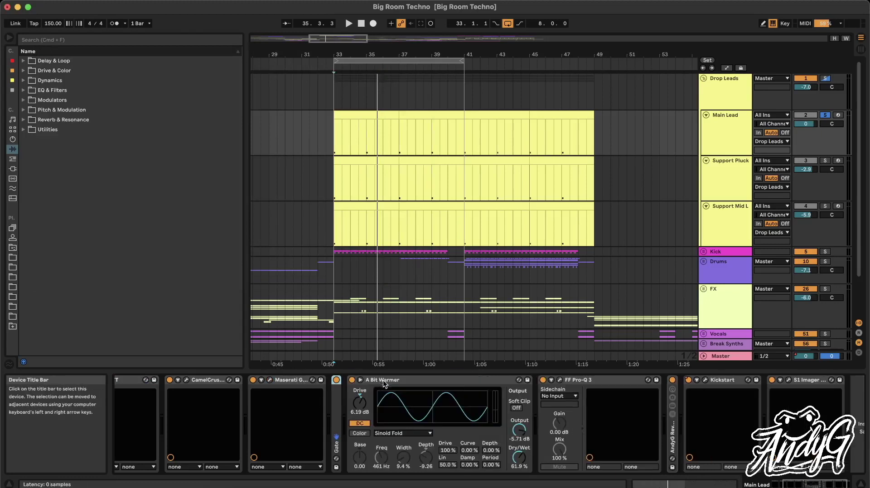
scroll(386, 382, right, 3)
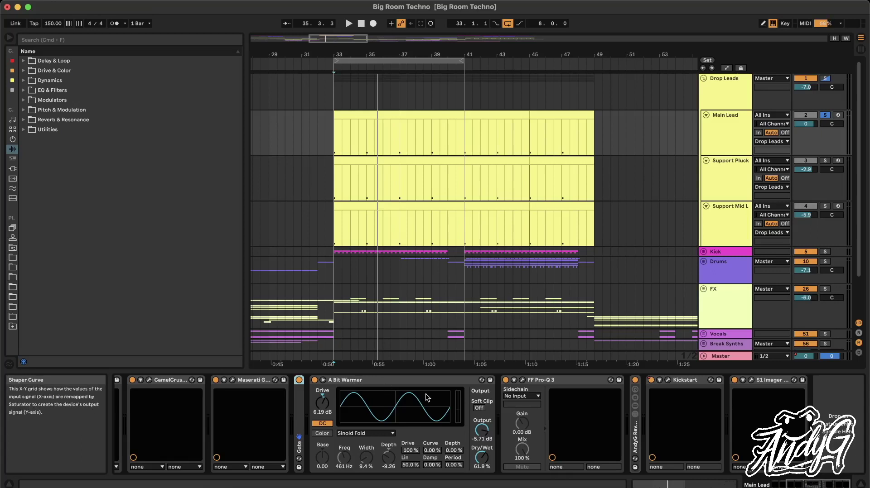
click(522, 382)
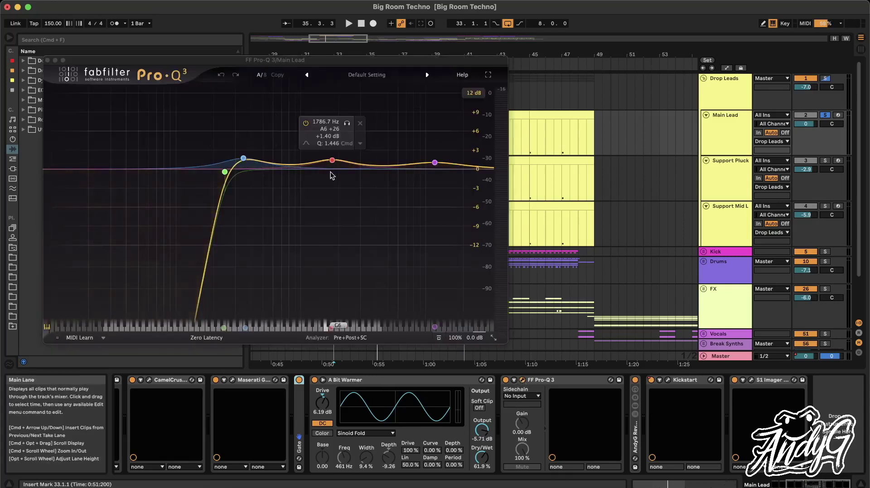
click(48, 61)
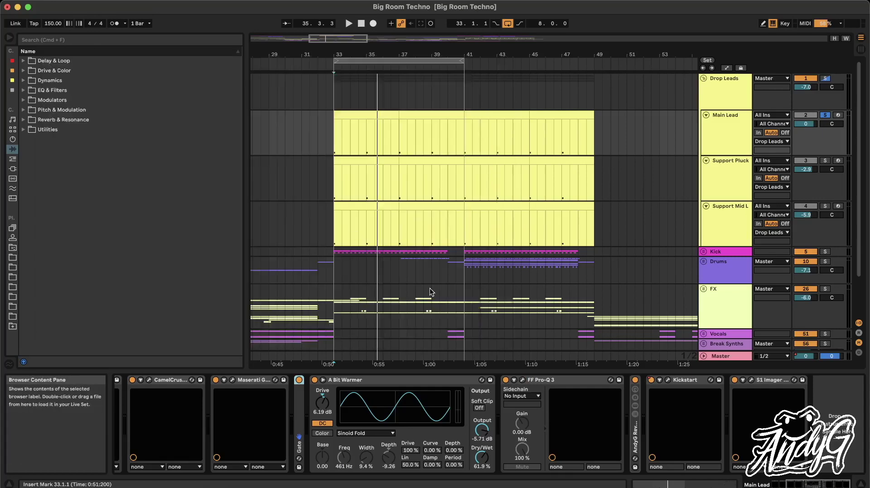
- Examine the remaining Main Lead effects: the reverb automation rack, Kickstart and S1 Imager
double_click(634, 439)
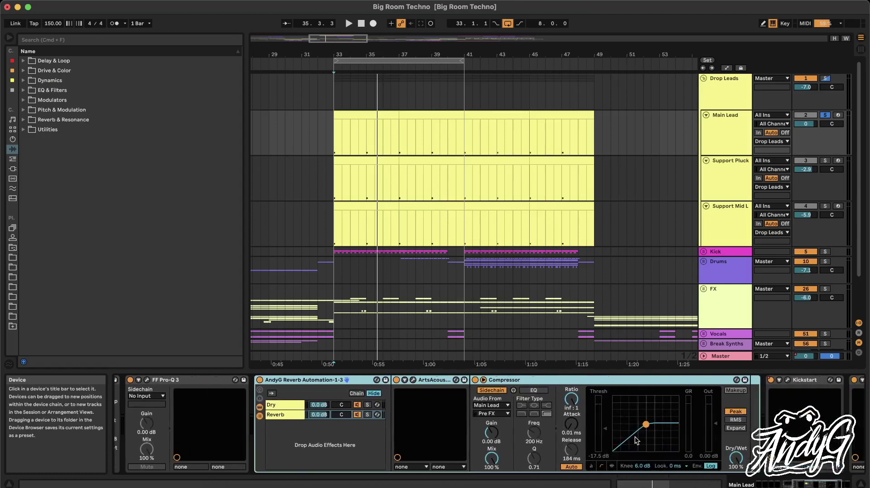
double_click(307, 380)
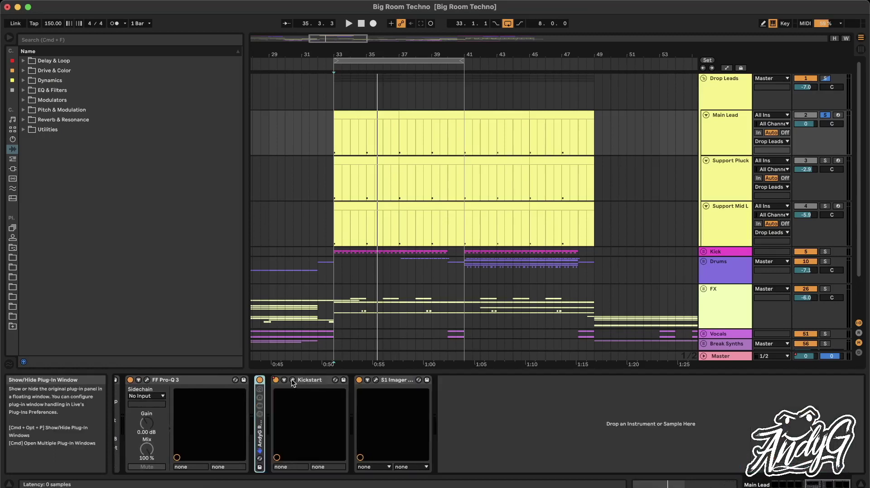
click(292, 380)
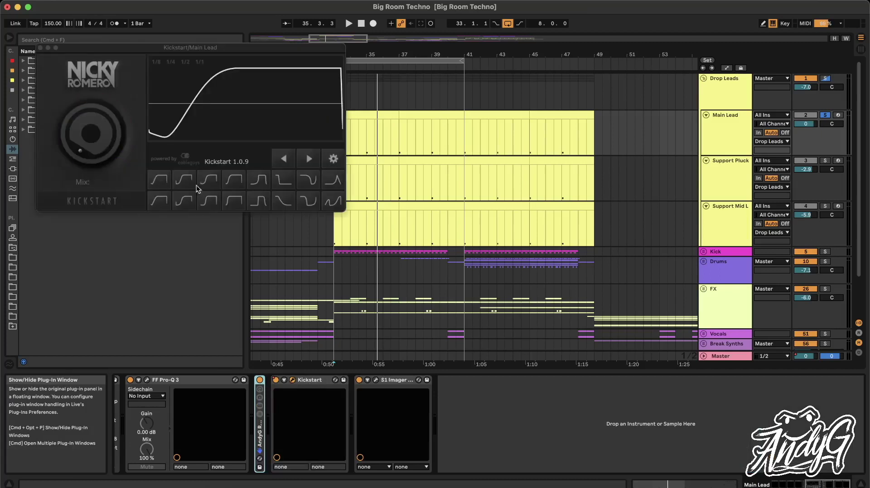
click(40, 48)
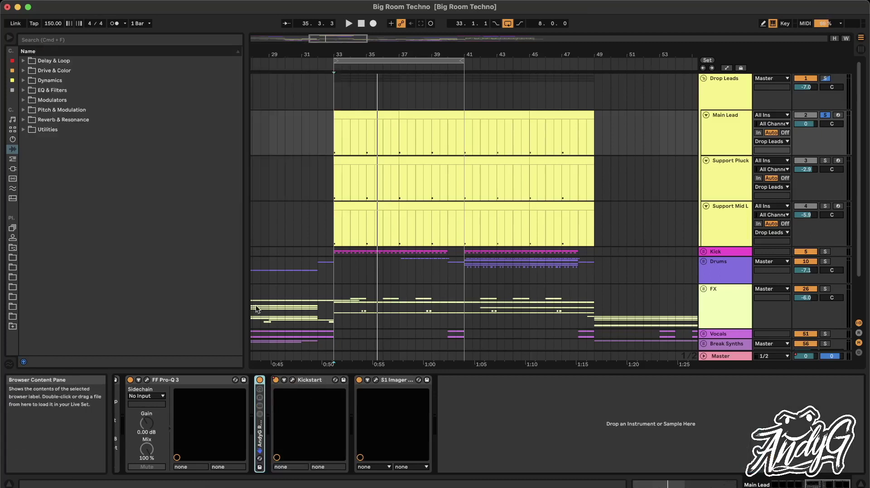
click(376, 380)
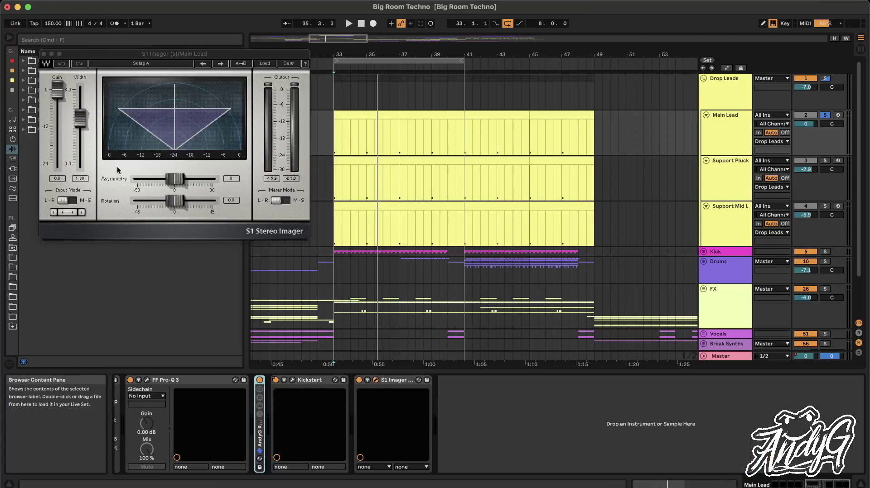
click(43, 54)
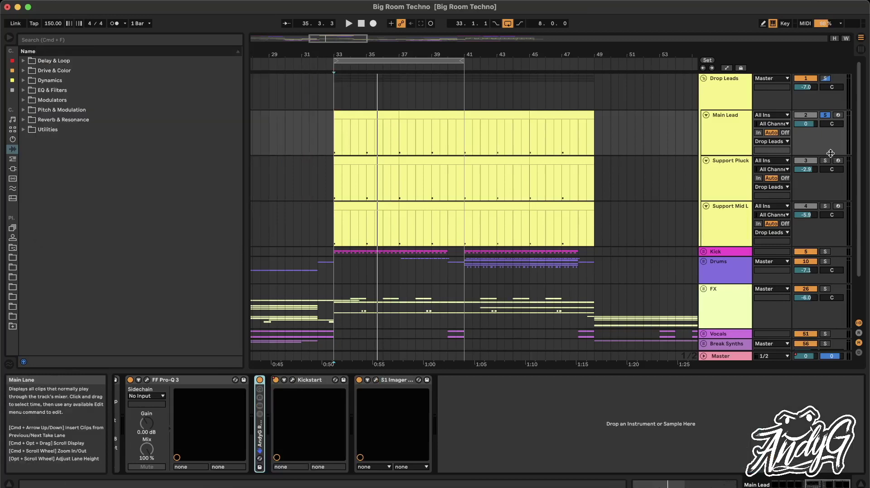
- Play the Support Pluck track soloed from bar 33 and examine its Nexus preset
click(336, 188)
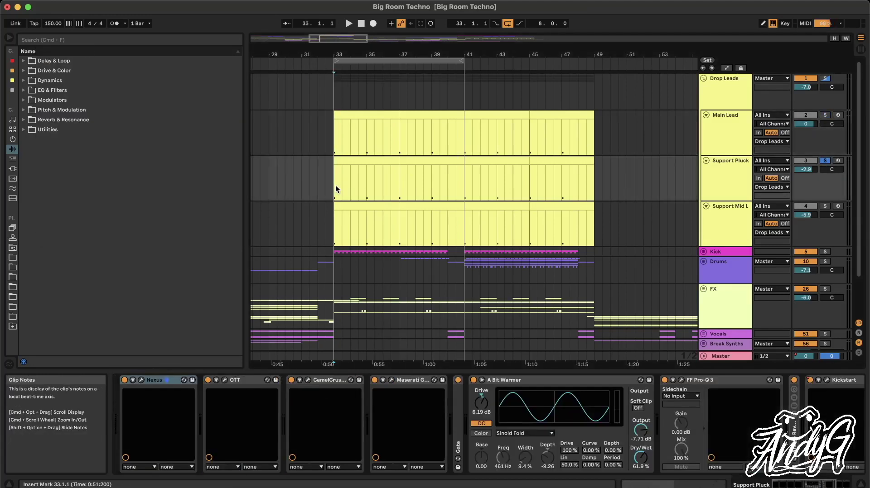
key(space)
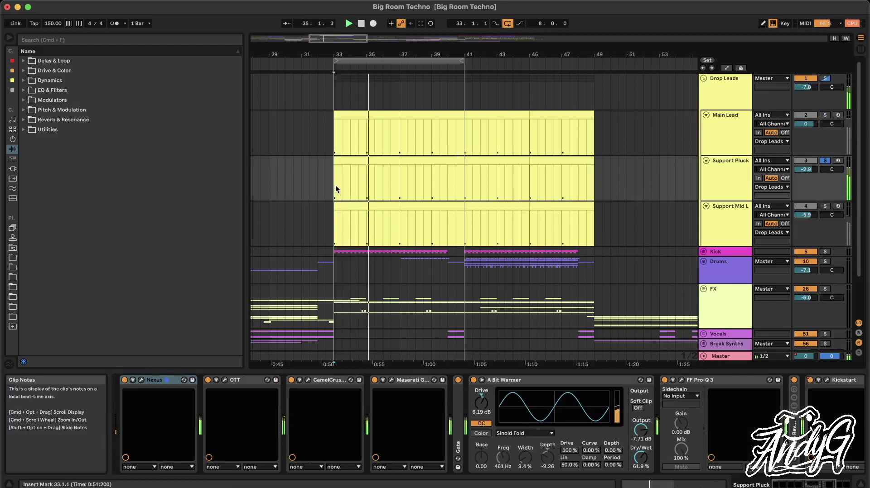
click(142, 380)
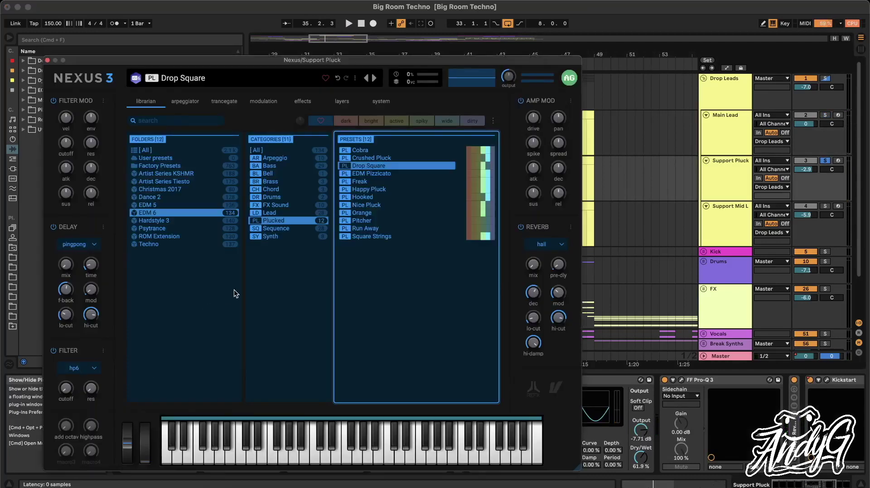
click(48, 61)
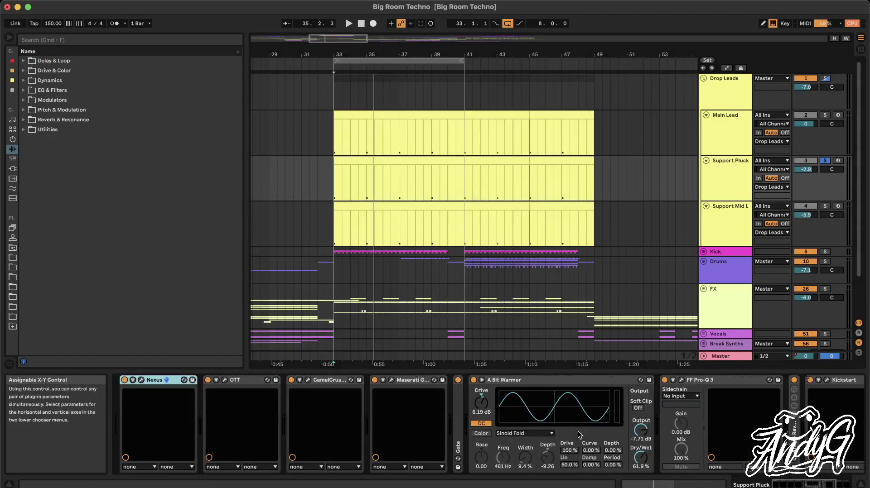
- Examine the S1 Imager stereo width settings on the Support Pluck track and close the plug-in
scroll(577, 431, right, 5)
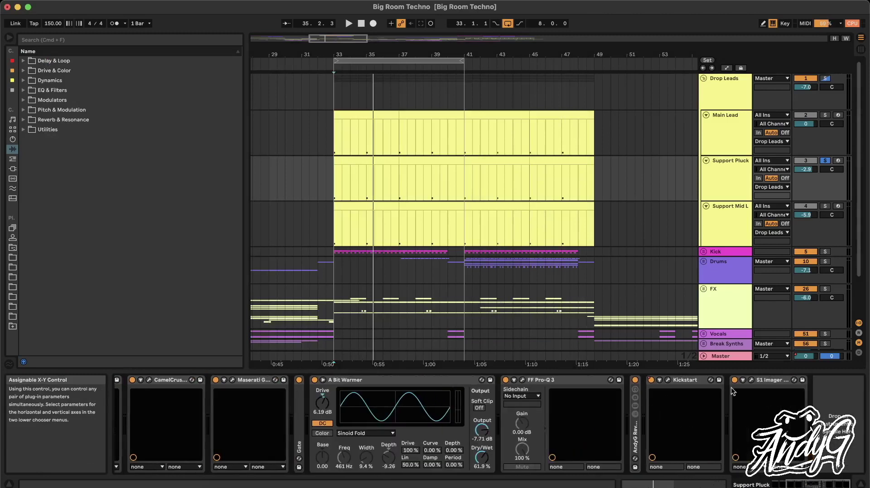
click(750, 380)
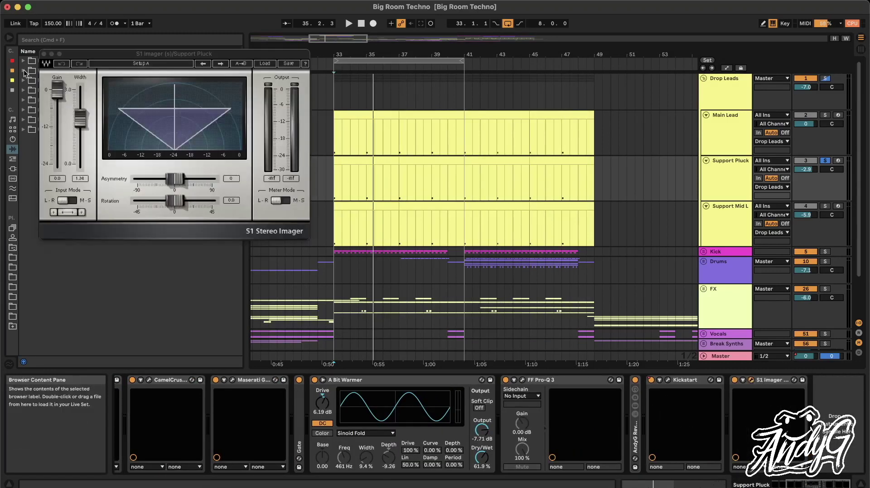
click(44, 54)
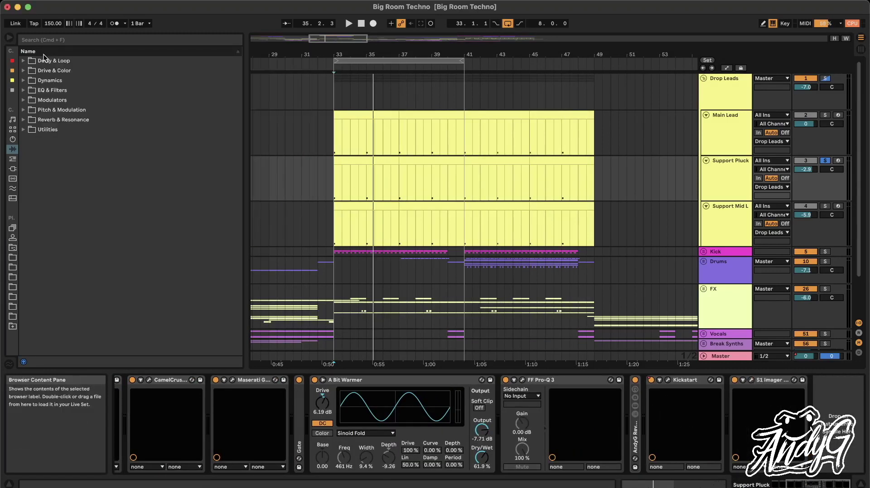
- Select the Support Mid Lead track and play it soloed from the start of the drop
click(730, 211)
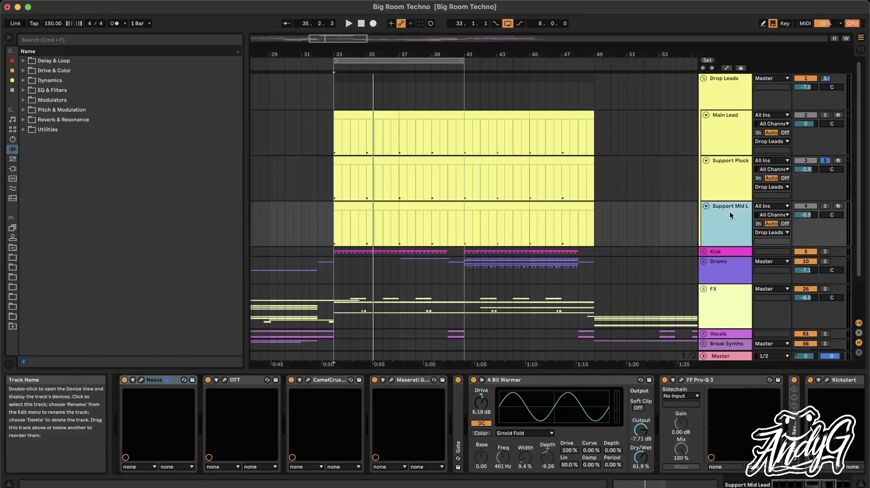
click(825, 206)
key(space)
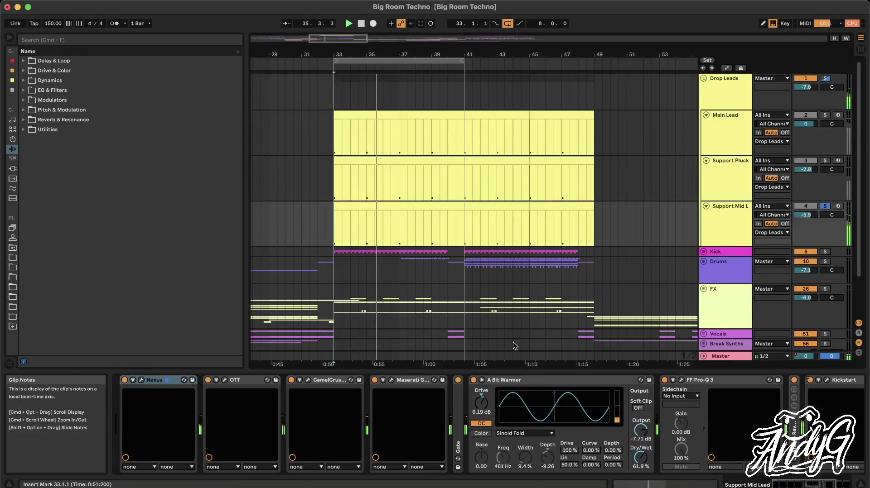
- Examine the FF Pro-Q 3 equalizer curve on the Support Mid Lead track and close the plug-in
scroll(540, 420, right, 2)
scroll(540, 420, right, 6)
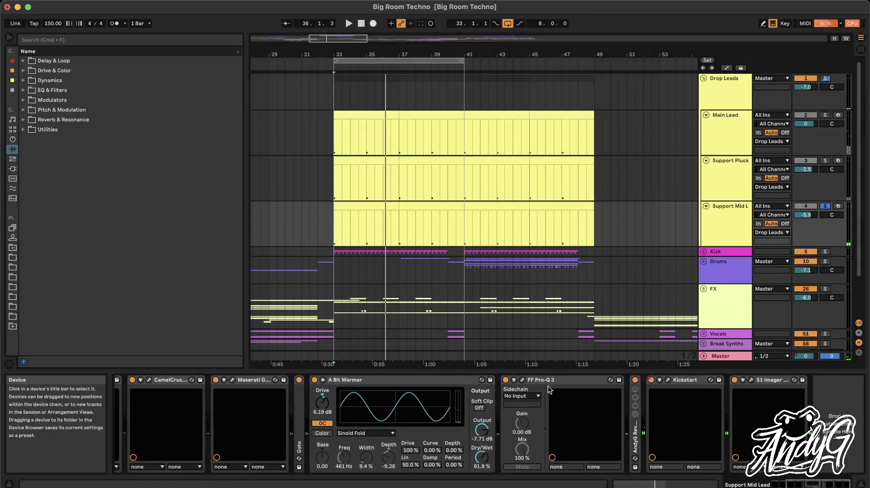
click(523, 381)
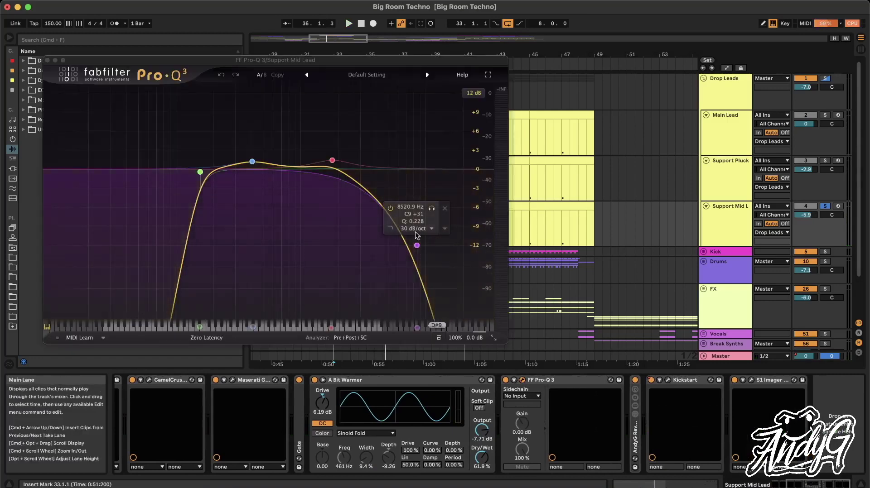
click(47, 61)
- Check which Nexus preset the Support Mid Lead track uses and close the instrument window
scroll(358, 396, left, 9)
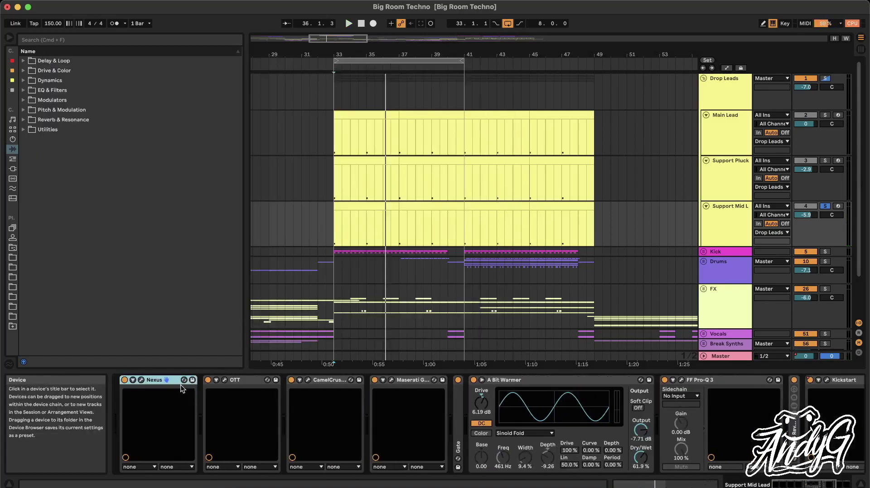
click(141, 381)
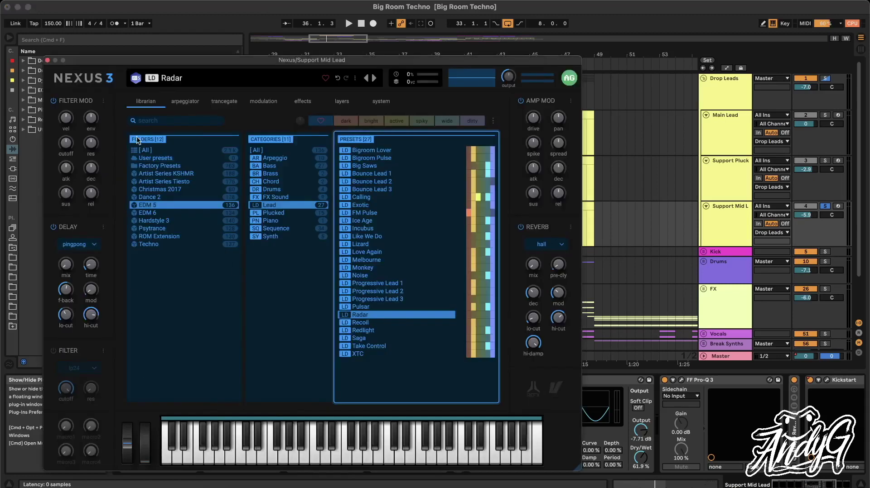
click(47, 61)
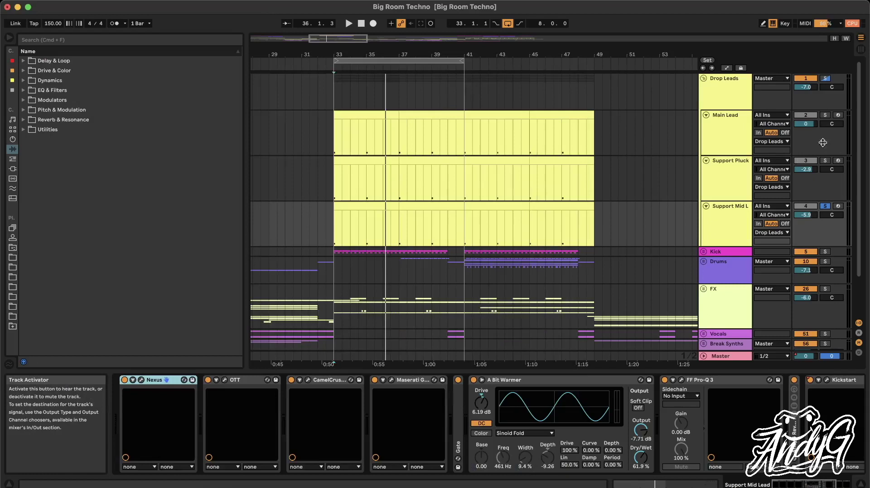
- Play the whole Drop Leads group soloed and examine the S1 Imager in its group effects chain
click(824, 79)
key(space)
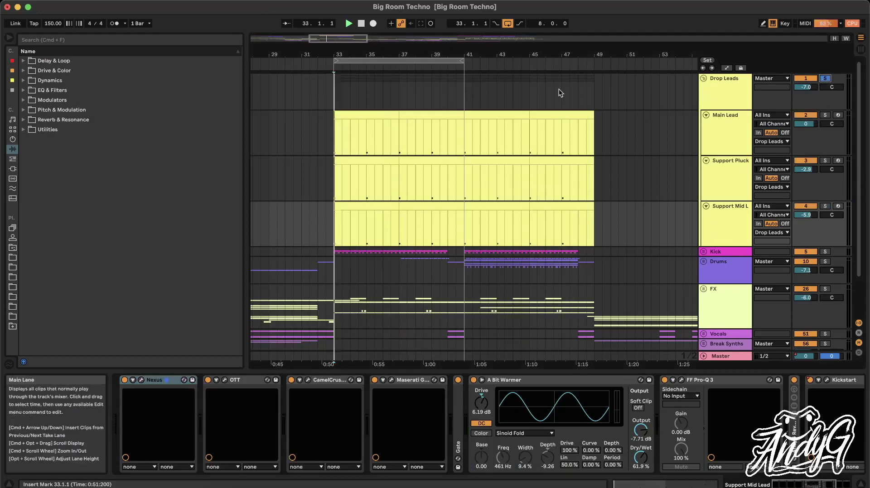
click(743, 89)
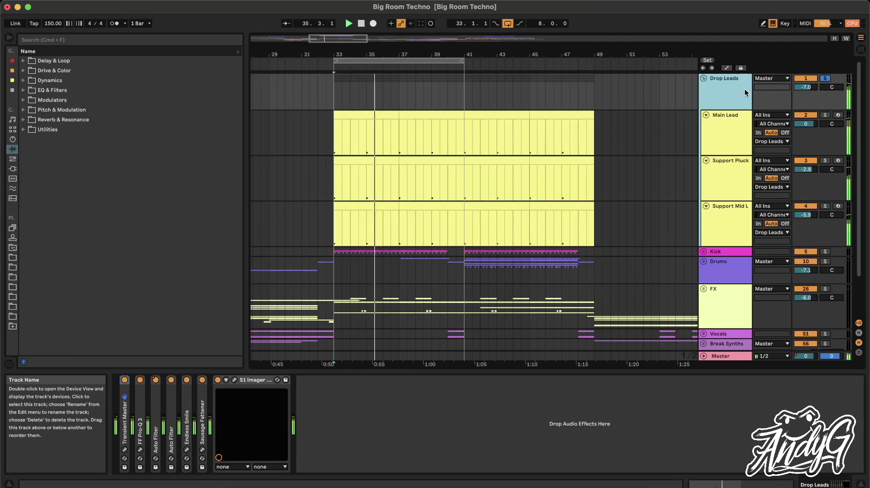
click(235, 381)
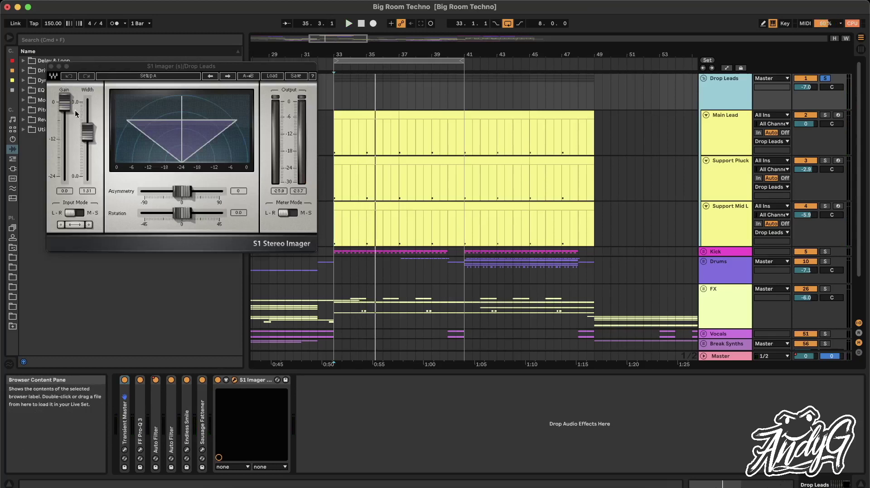
click(51, 67)
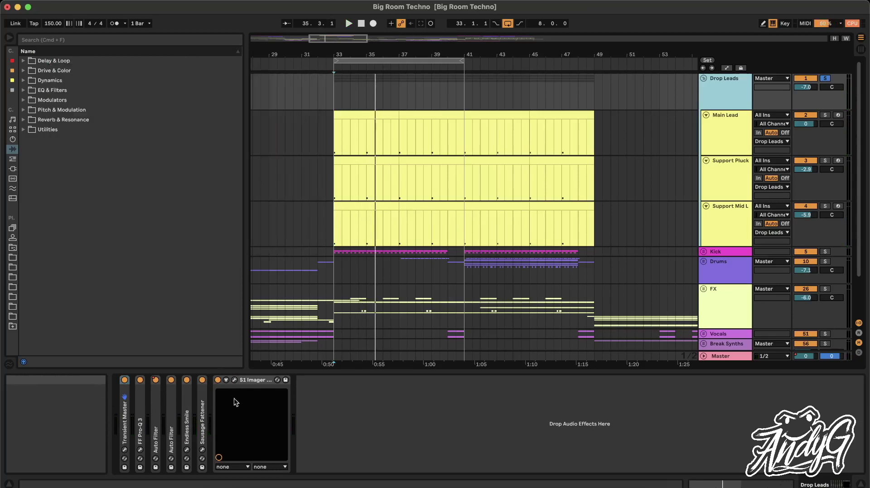
- Unfold Transient Master on the Drop Leads group, examine its settings during playback, and close its window
double_click(123, 423)
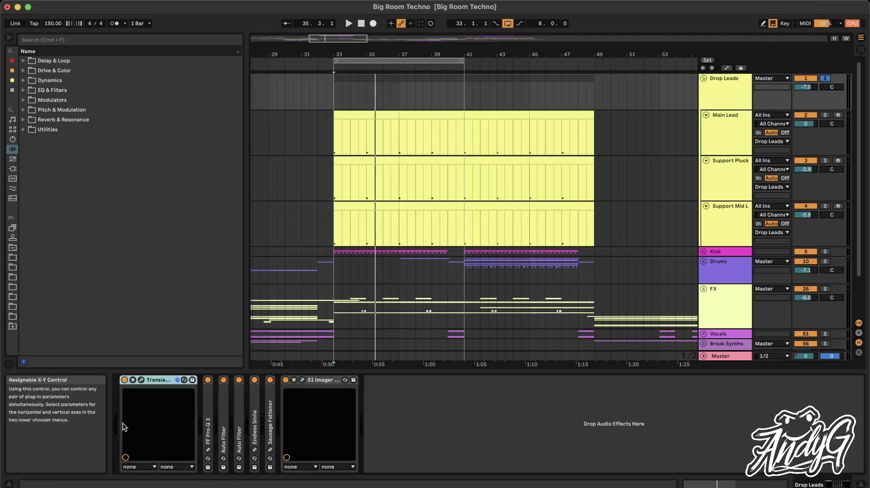
click(141, 380)
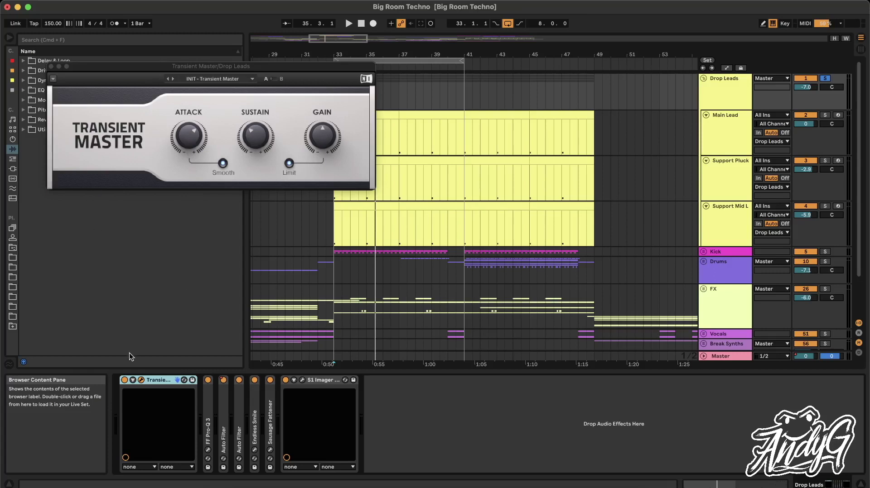
key(space)
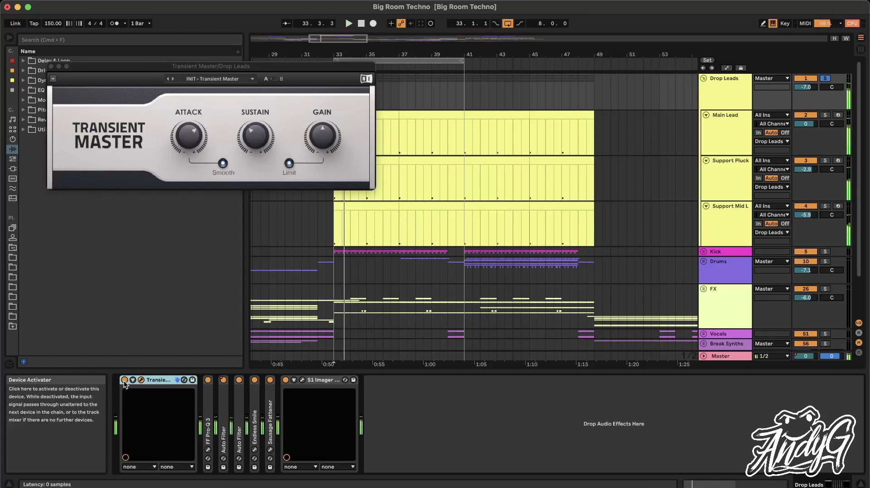
click(50, 66)
key(space)
- Unfold FF Pro-Q 3 on the Drop Leads group, examine its equalizer curve, and close the plug-in window
double_click(207, 417)
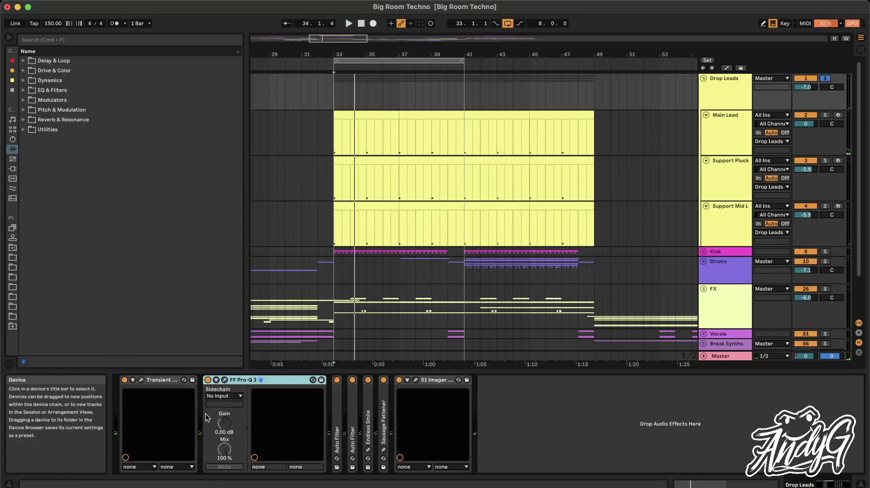
click(225, 380)
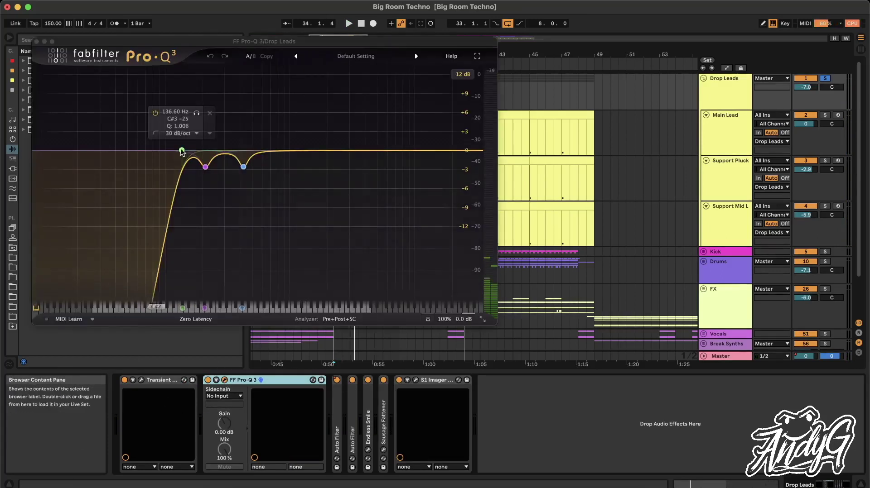
click(36, 41)
- Examine the two Auto Filters on the Drop Leads group, briefly playing the leads, and fold both devices again
double_click(337, 424)
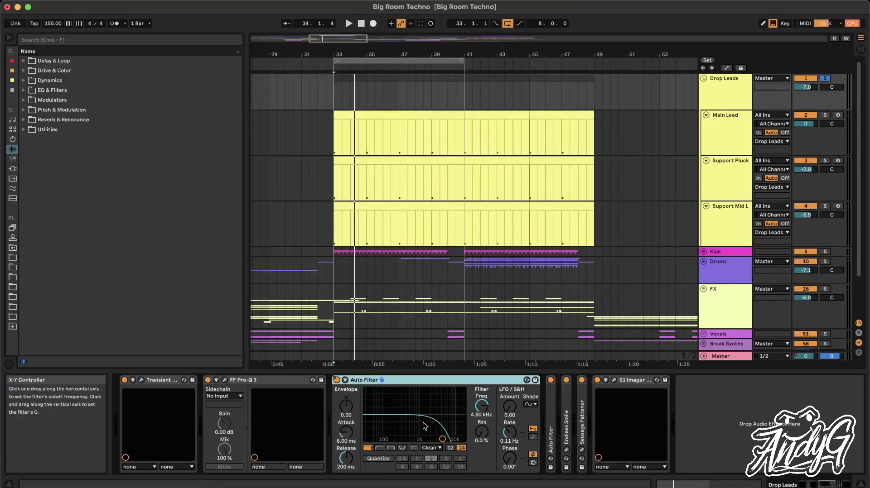
click(333, 142)
key(space)
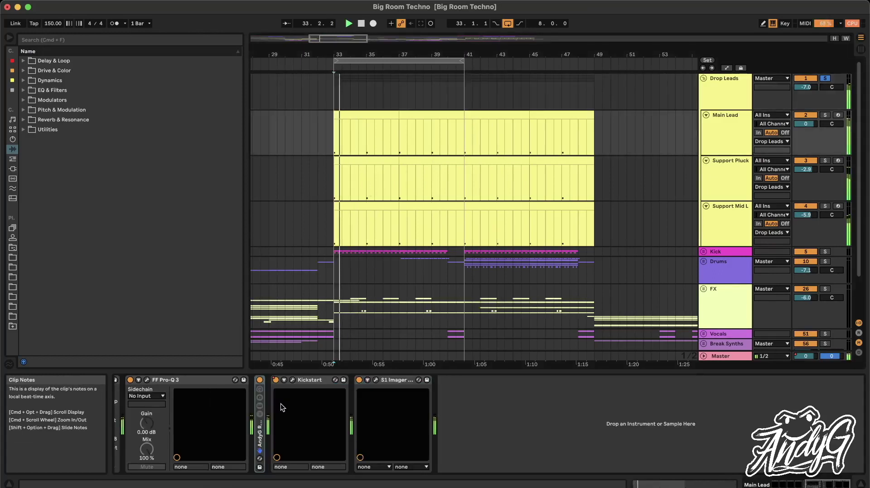
click(727, 99)
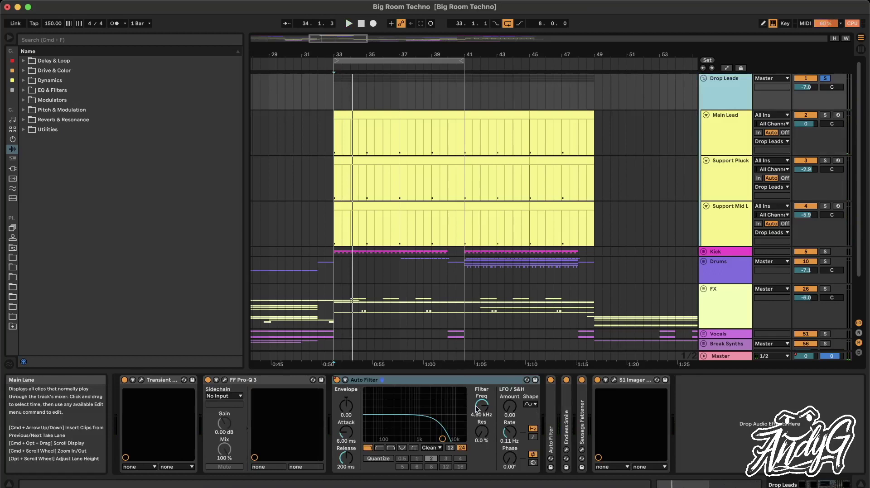
double_click(554, 426)
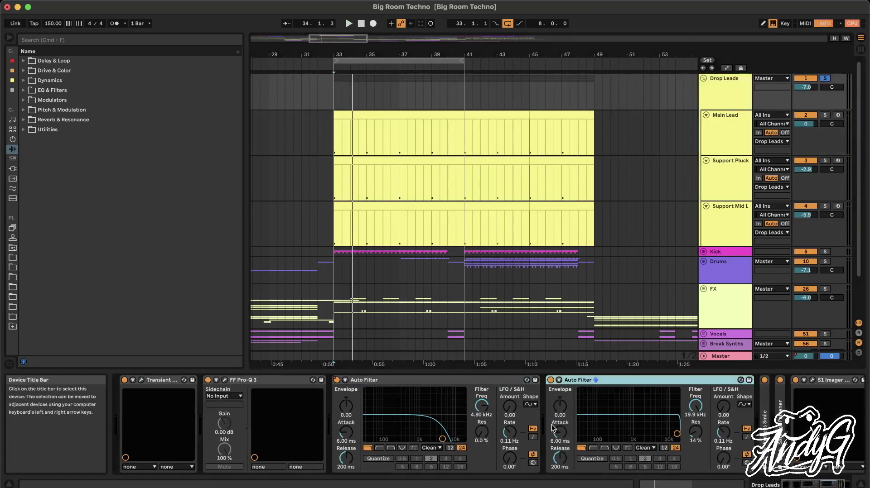
double_click(603, 380)
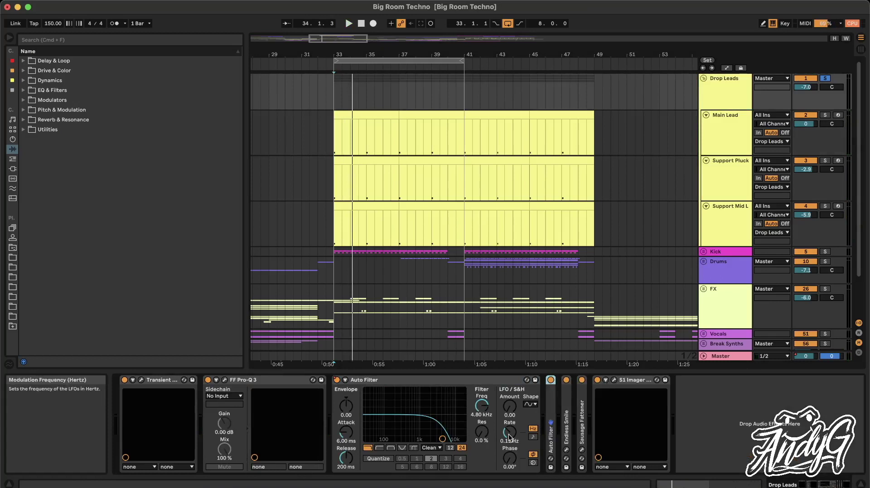
double_click(402, 382)
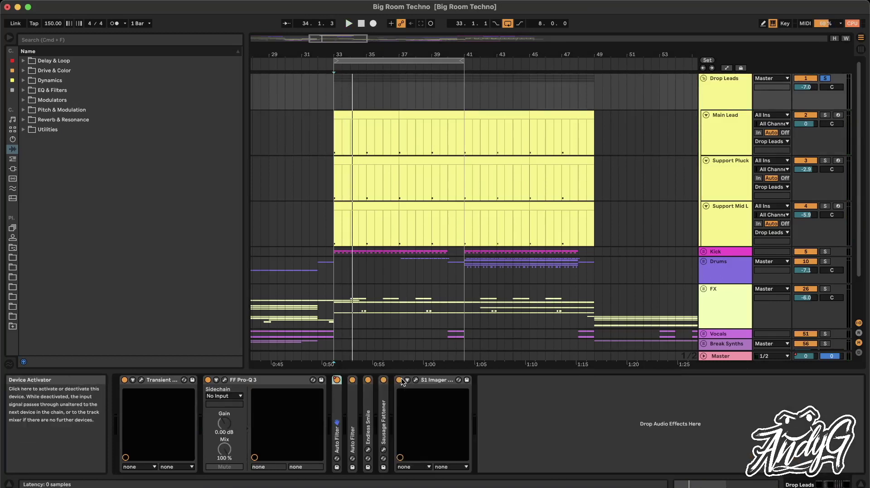
- Unfold Endless Smile and Sausage Fattener on the Drop Leads group, examine their settings, and fold both again
double_click(368, 412)
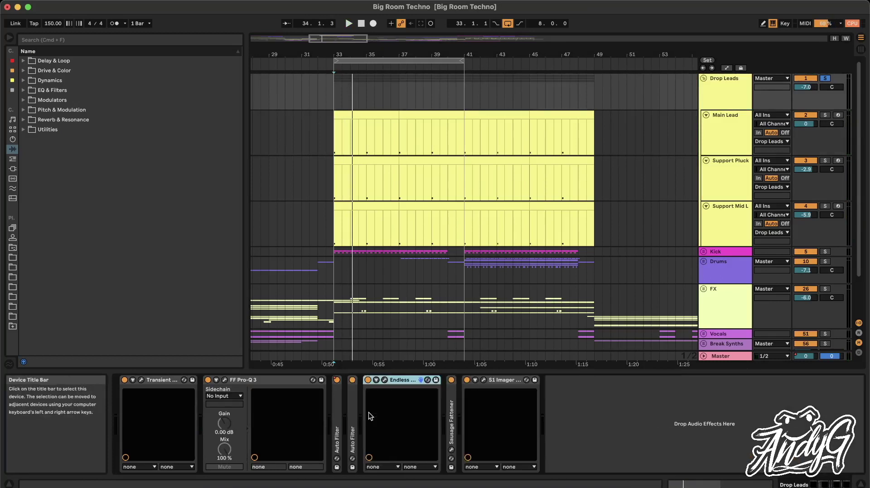
click(377, 381)
double_click(451, 416)
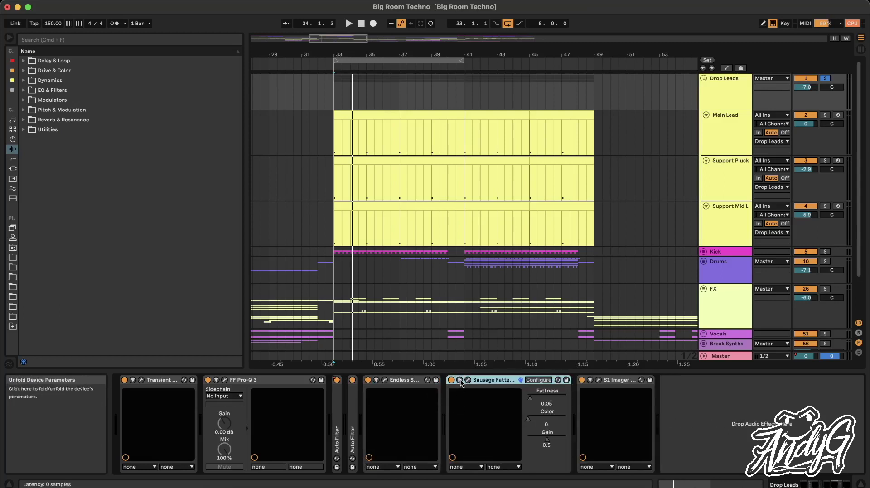
double_click(487, 377)
double_click(418, 381)
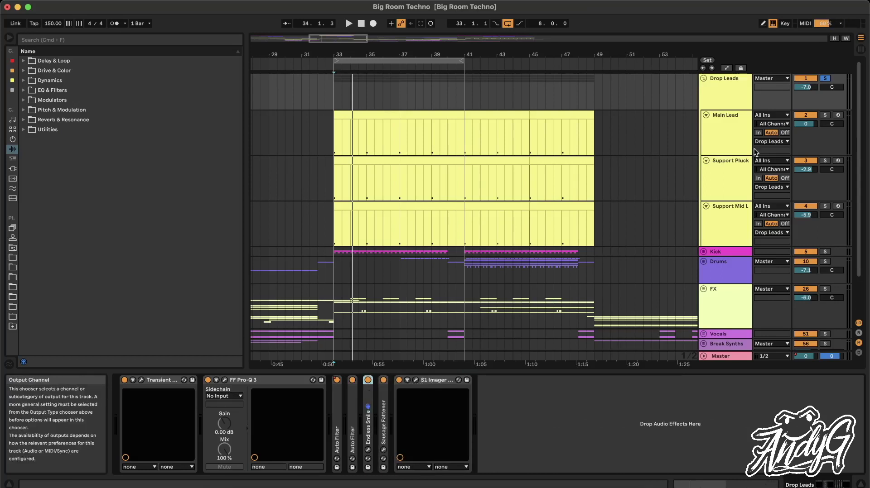
- Unsolo the Drop Leads group and play the drop in the full mix from bar 32
click(824, 79)
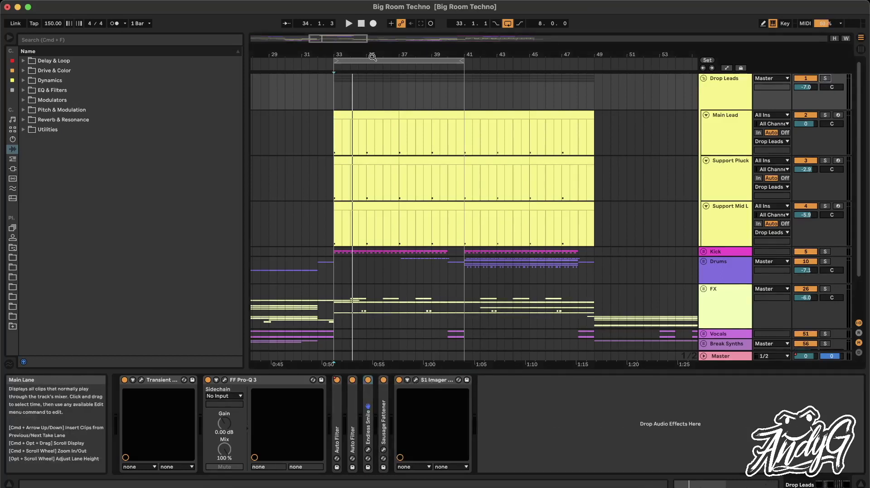
click(317, 116)
key(space)
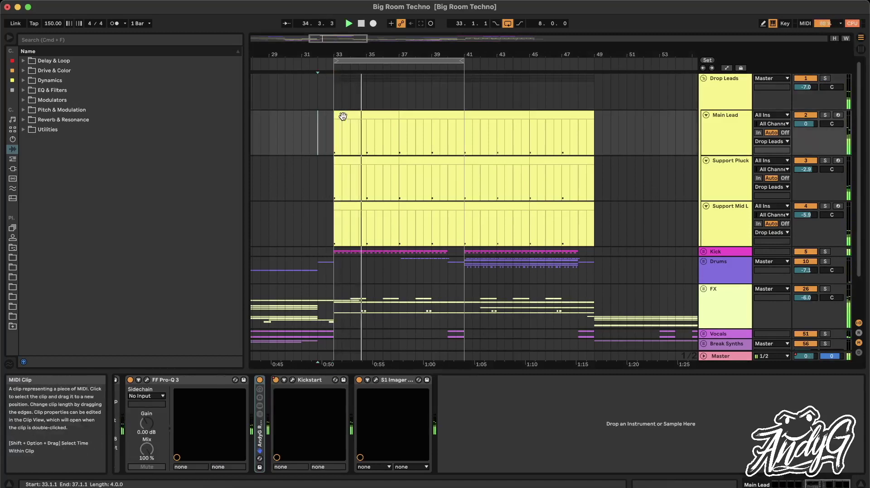
key(space)
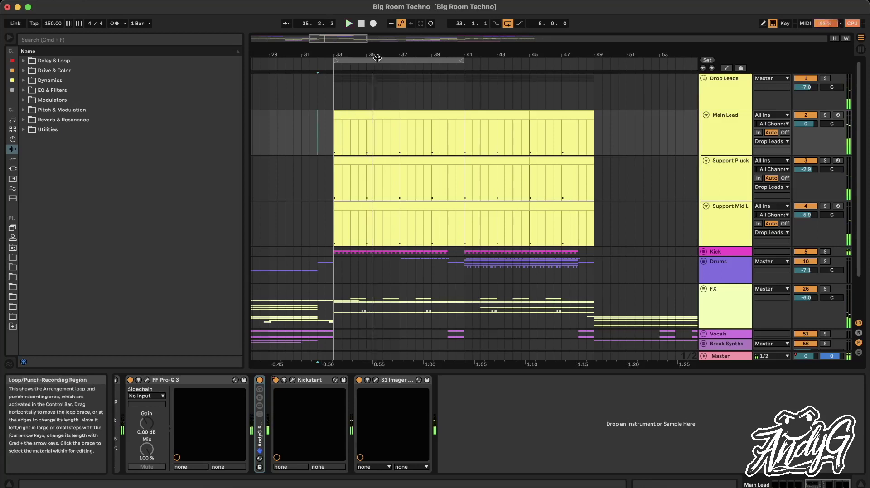
- Turn off the arrangement loop, and fold the Drop Leads group in favour of unfolding the FX group
click(425, 60)
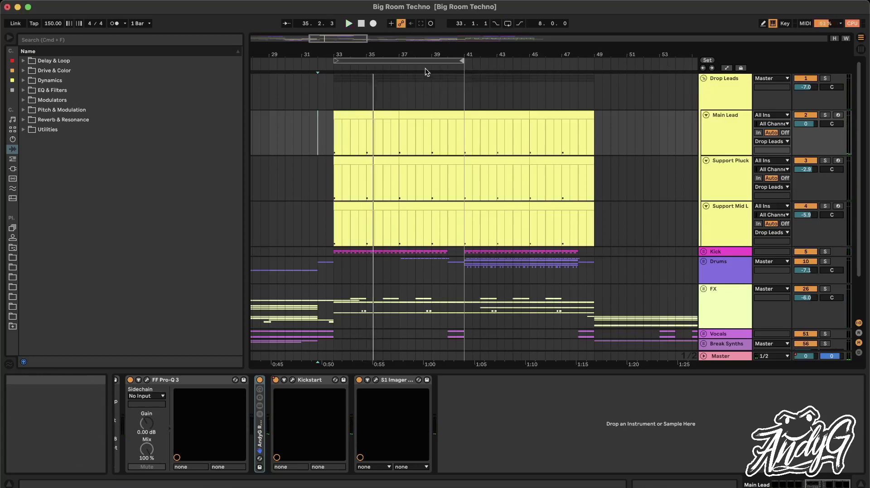
click(703, 79)
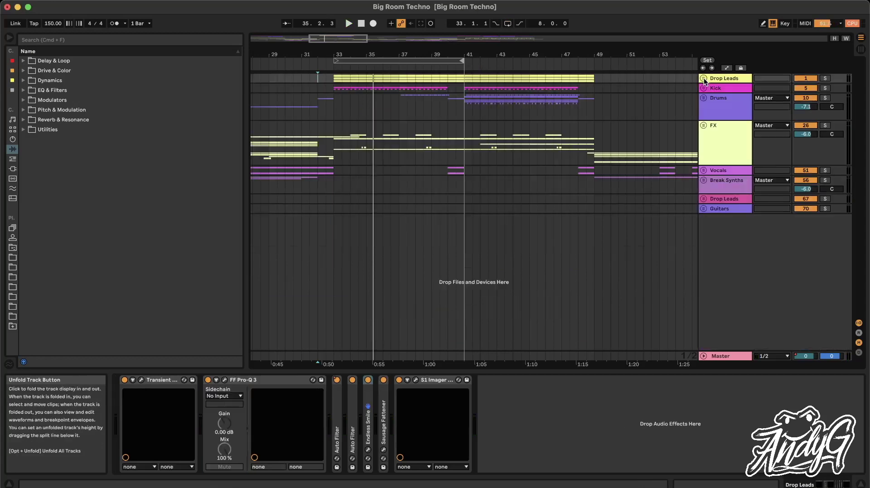
click(703, 125)
- Solo the Weird Synth track in the FX group and play its clips at the start of the drop
scroll(314, 208, down, 10)
scroll(313, 216, down, 2)
click(344, 194)
scroll(344, 194, up, 3)
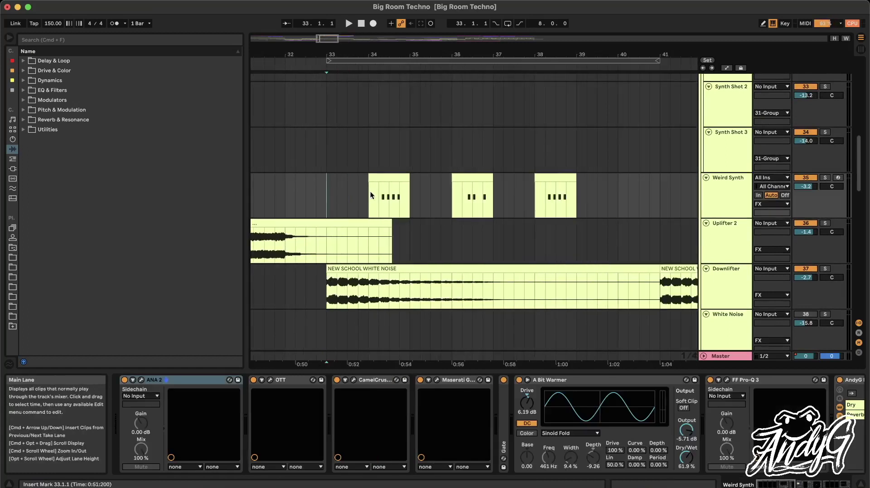
click(734, 193)
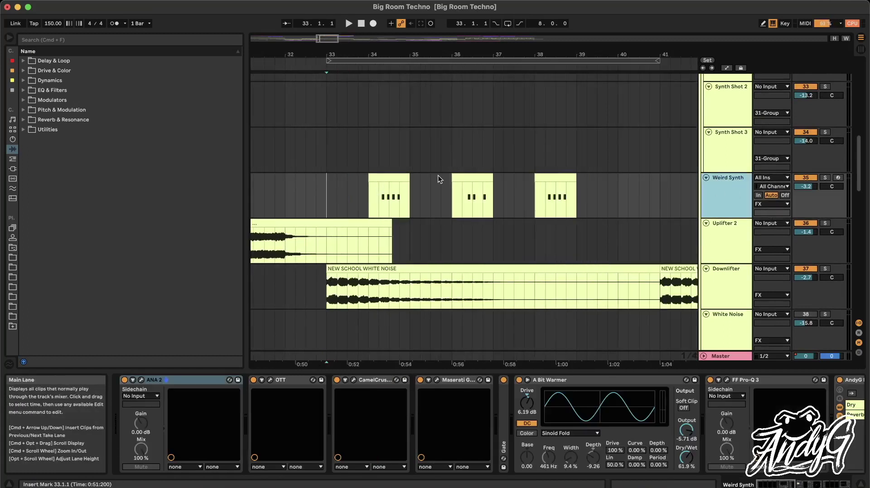
click(825, 179)
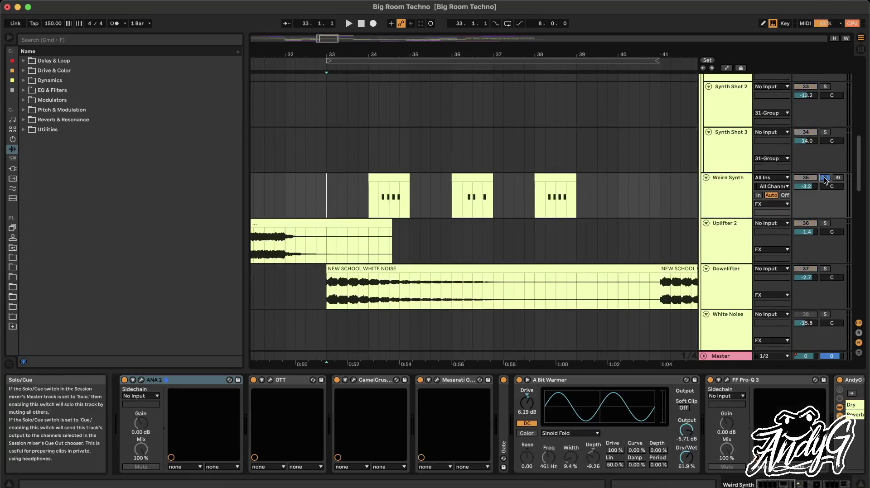
key(space)
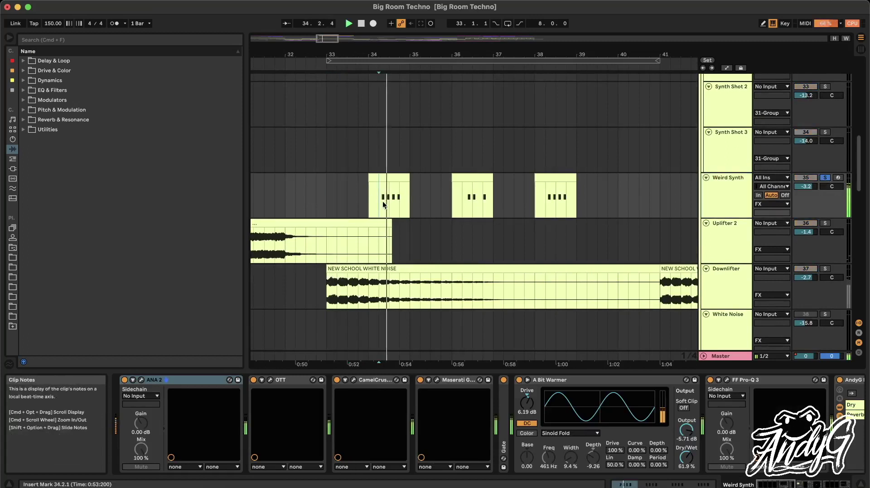
- Examine the ANA 2 instrument on the Weird Synth track, postponing its update offer, and close its window
click(141, 381)
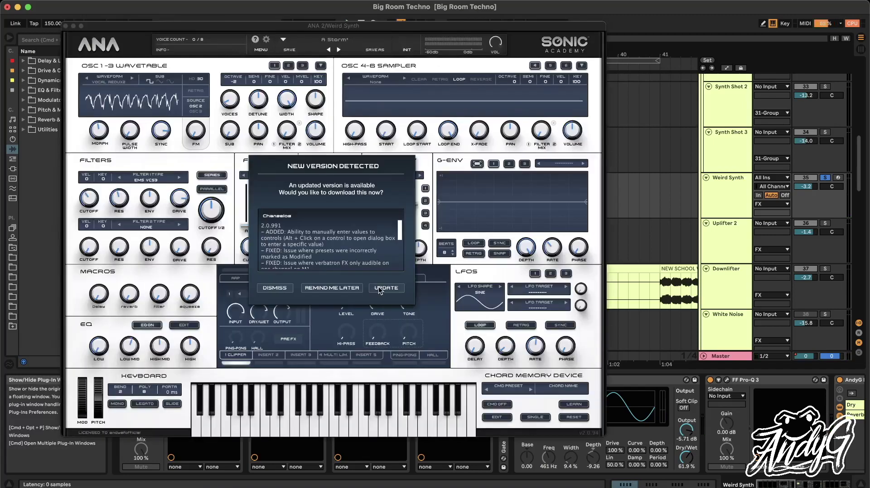
click(318, 290)
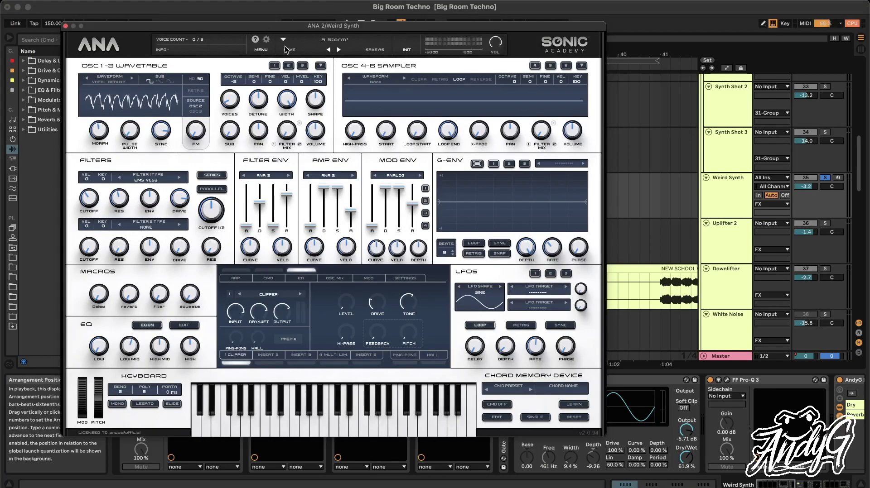
key(space)
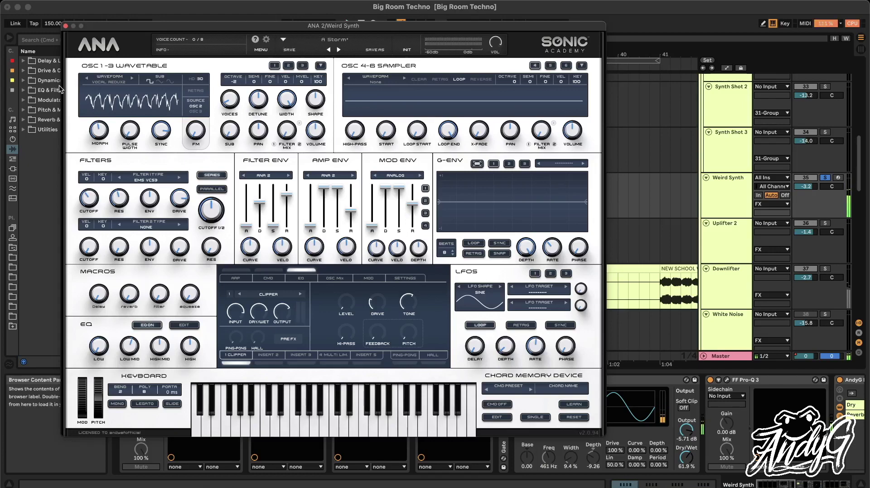
click(66, 26)
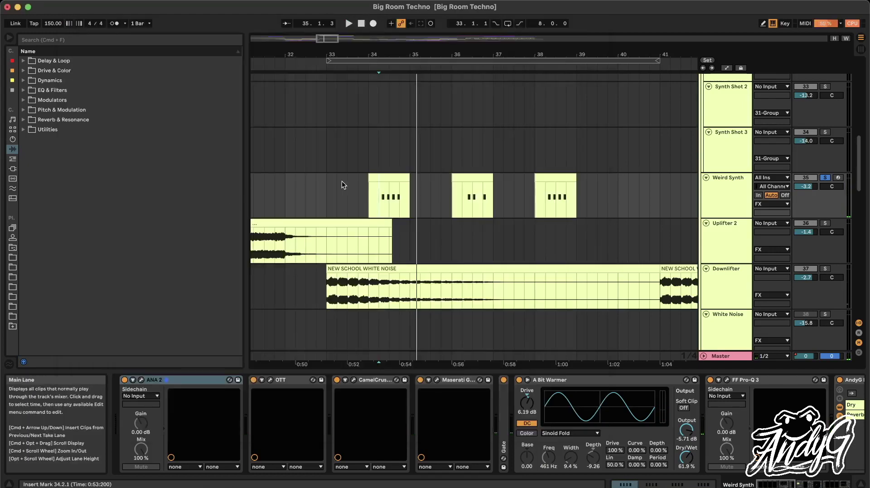
- Examine the Weird Synth effects chain, including the sidechained Compressor and the FF Pro-Q 3 curve, and close the equalizer
scroll(371, 409, right, 10)
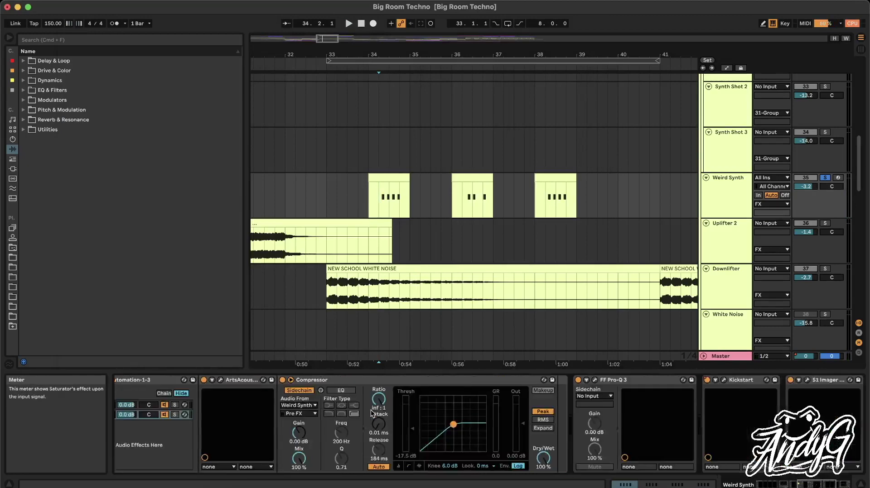
scroll(370, 409, left, 10)
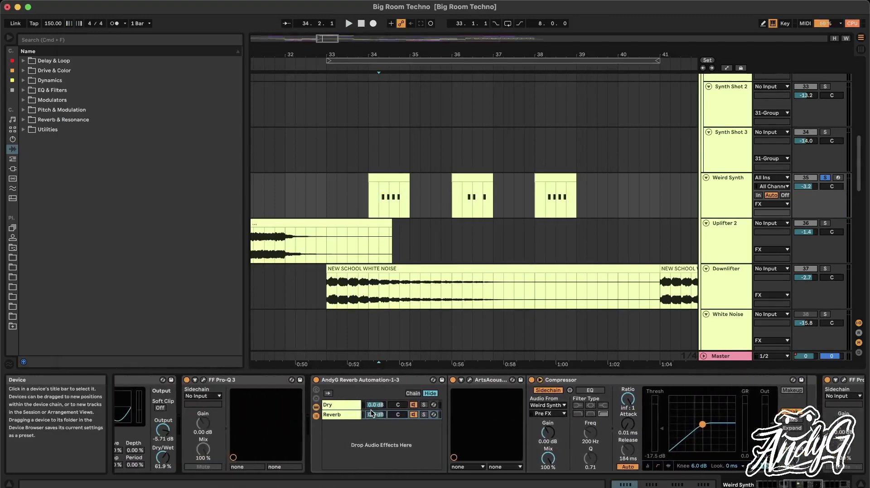
scroll(370, 413, right, 10)
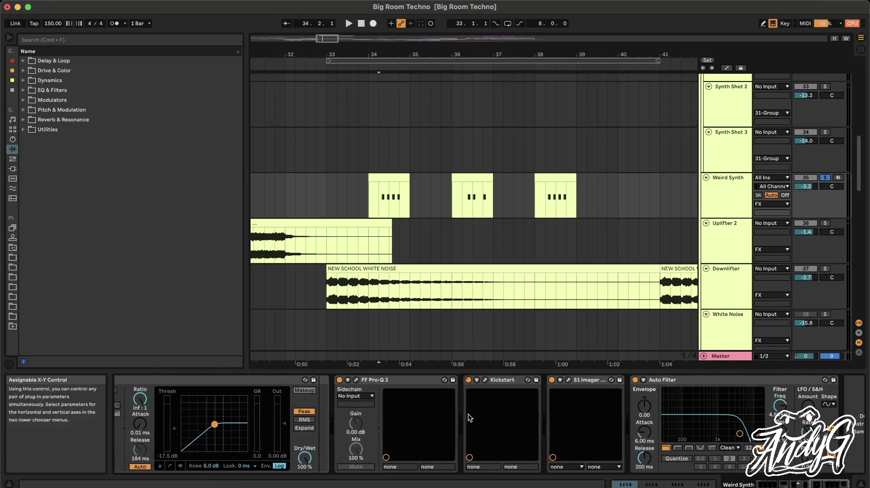
click(356, 380)
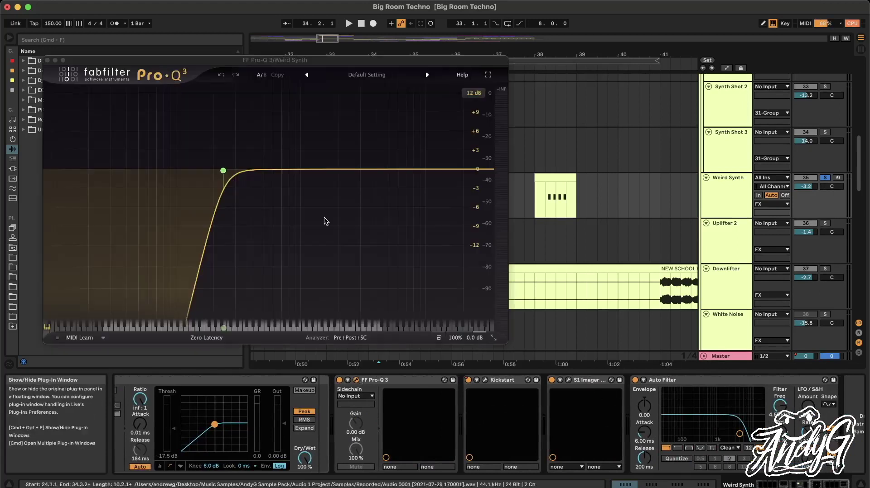
click(47, 60)
- Solo the Acid Shot track in the FX group and play it from just before its first clips
scroll(322, 240, down, 10)
scroll(322, 240, down, 2)
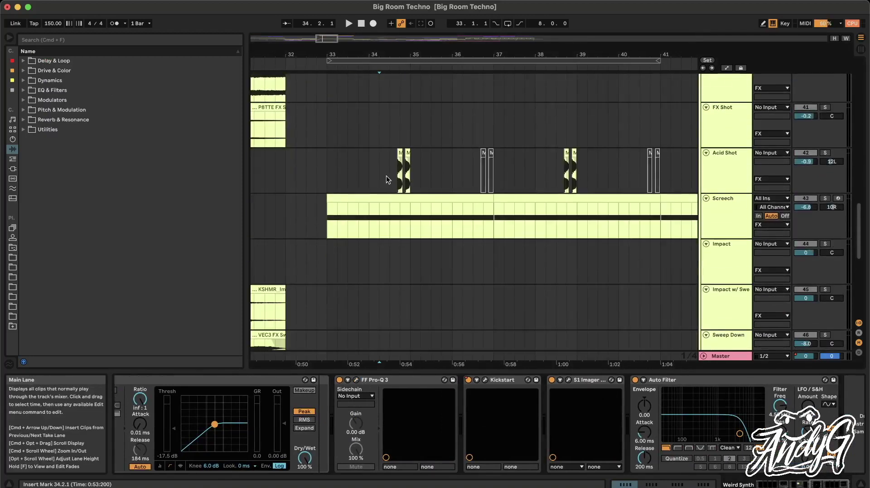
click(389, 177)
click(824, 153)
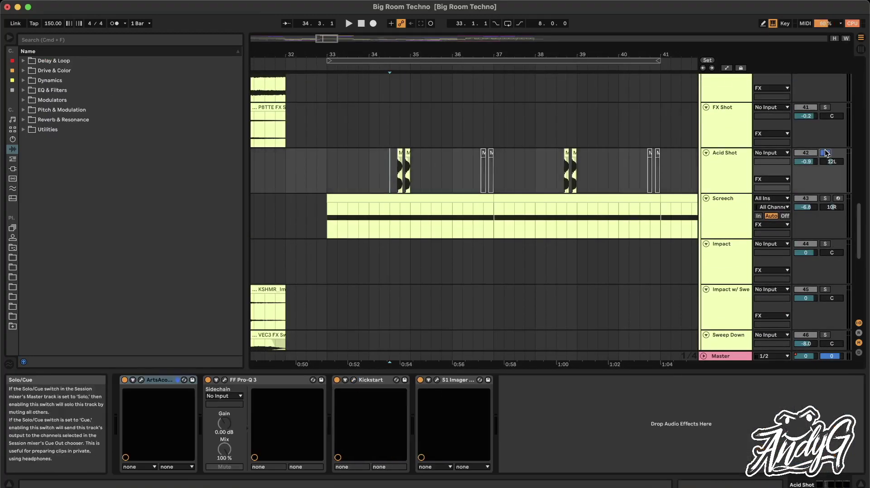
key(space)
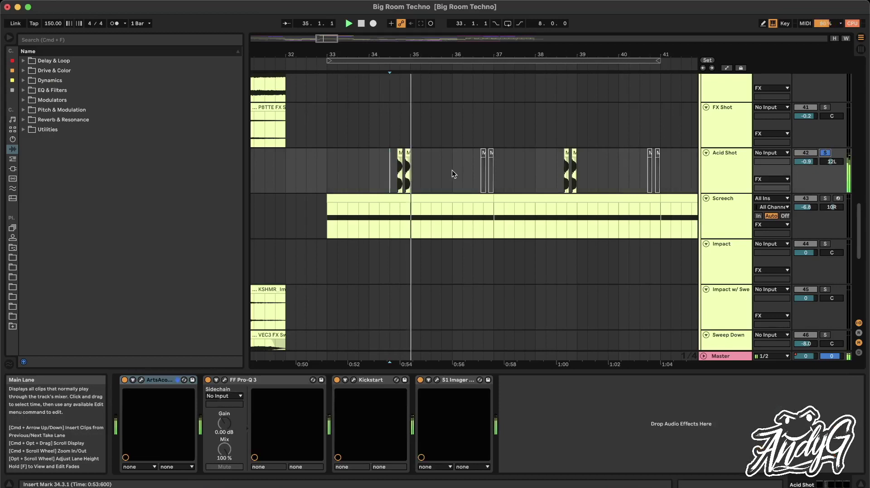
- Solo the Screech track and play its clip from bar 33
click(824, 198)
key(space)
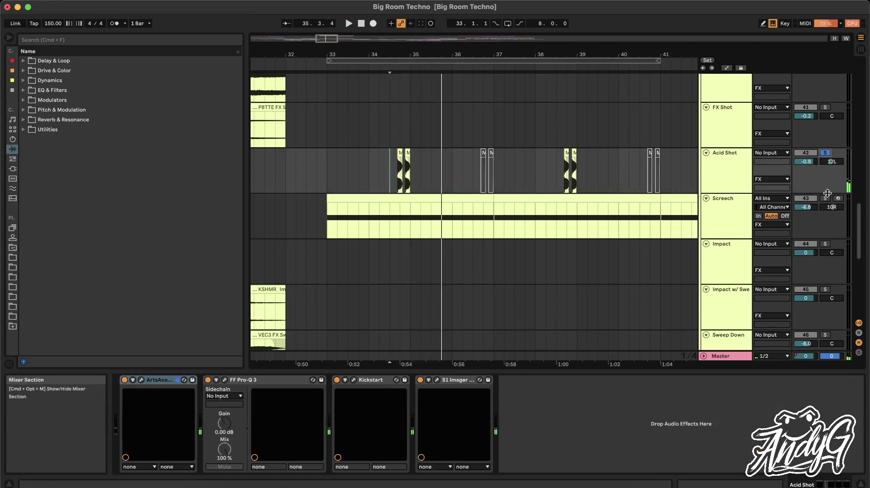
click(327, 224)
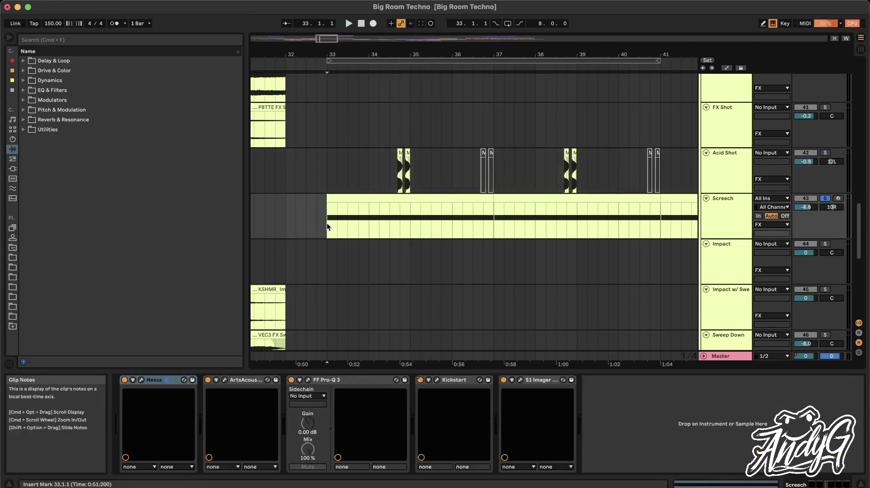
key(space)
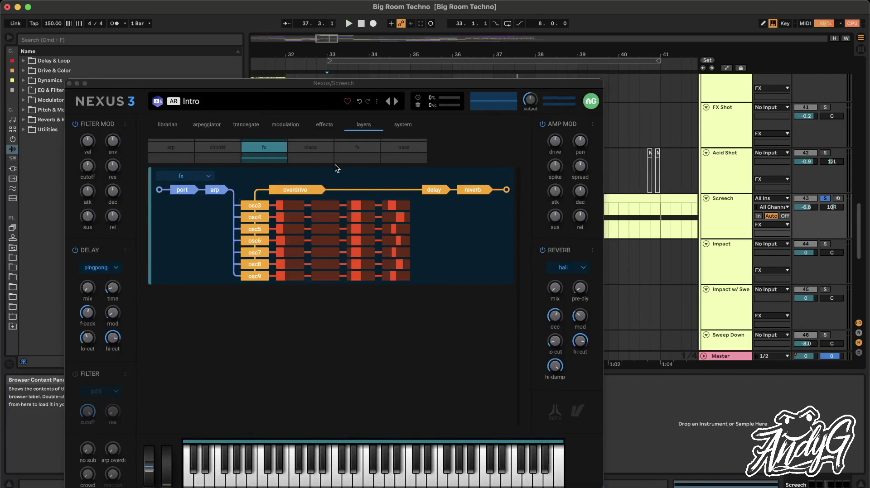
- Check the Nexus library location of the Screech preset, close the instrument window and select the Screech track
click(168, 125)
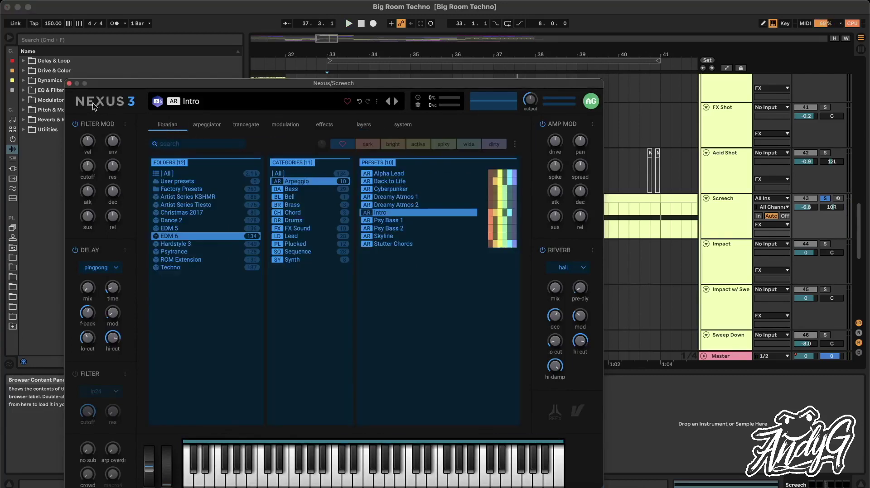
click(69, 83)
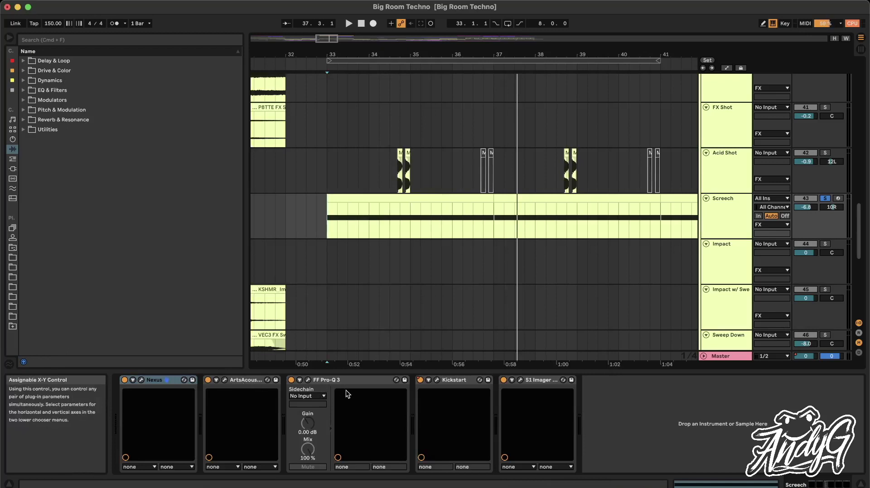
click(725, 228)
- Look through the FX group's tracks along the timeline for further layers used in the drop
scroll(726, 227, down, 5)
scroll(725, 228, up, 10)
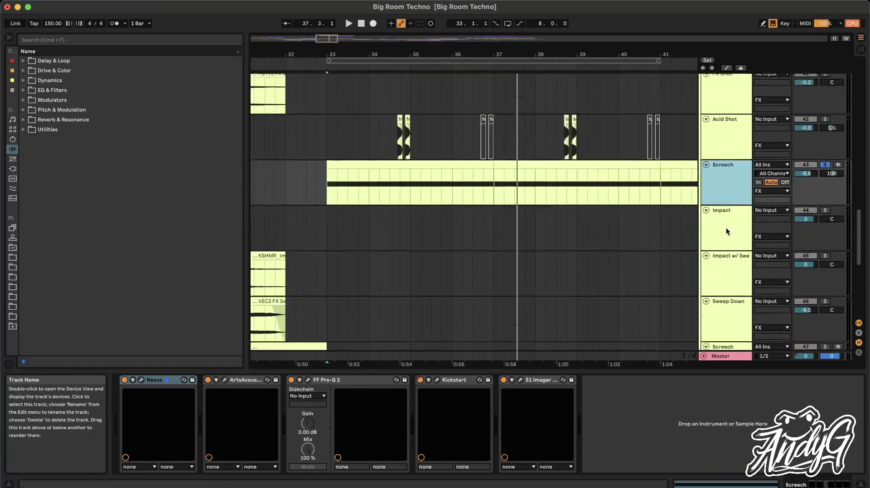
scroll(725, 227, up, 2)
click(591, 280)
key(minus)
key(minus)
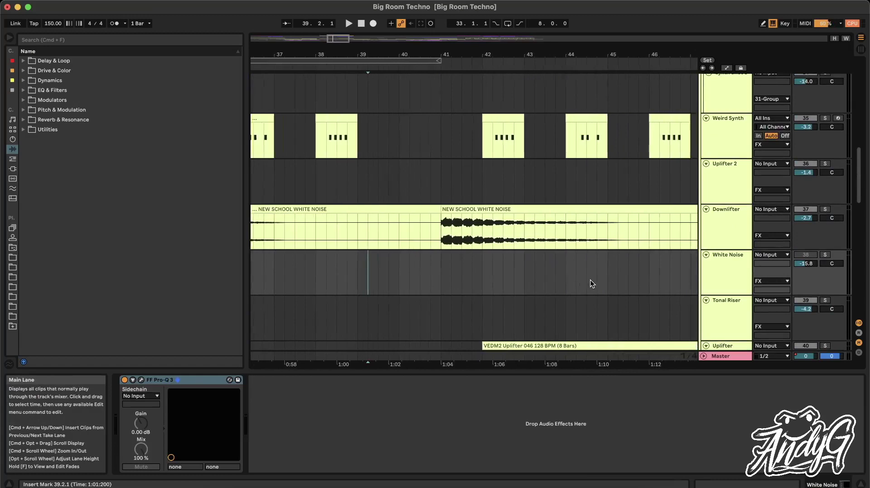
scroll(591, 280, down, 5)
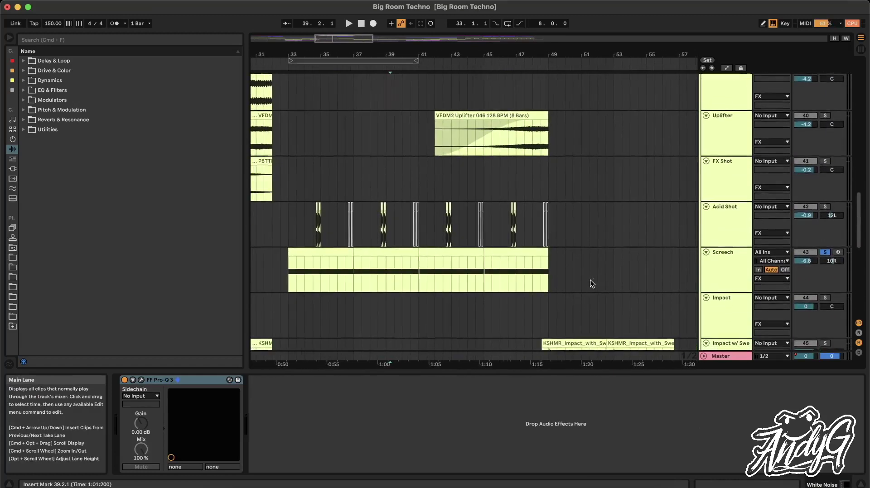
scroll(591, 280, up, 15)
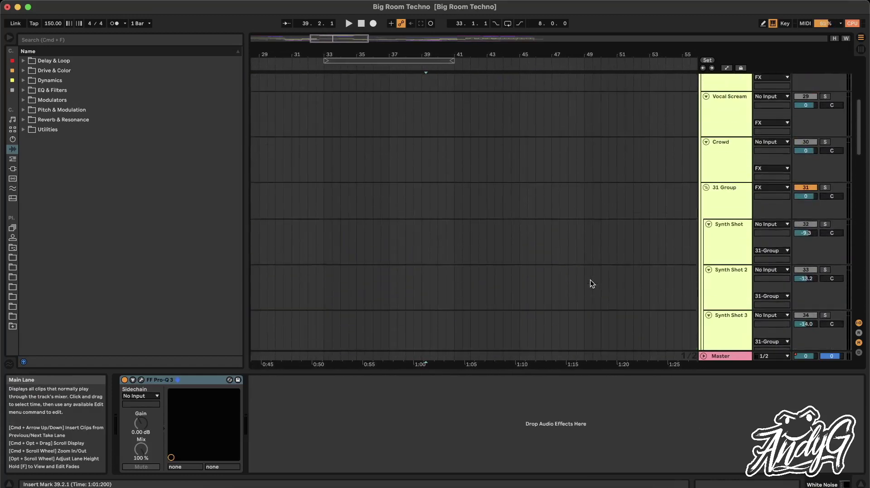
scroll(591, 280, down, 15)
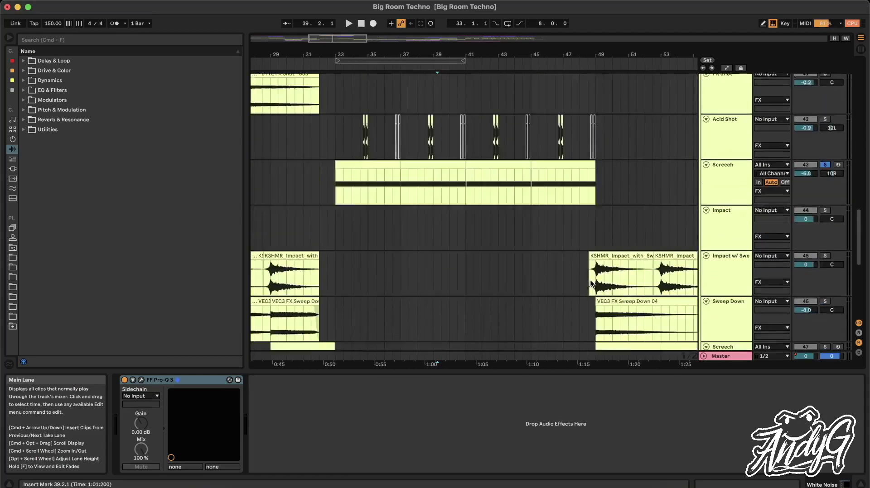
scroll(591, 283, down, 5)
scroll(591, 284, up, 10)
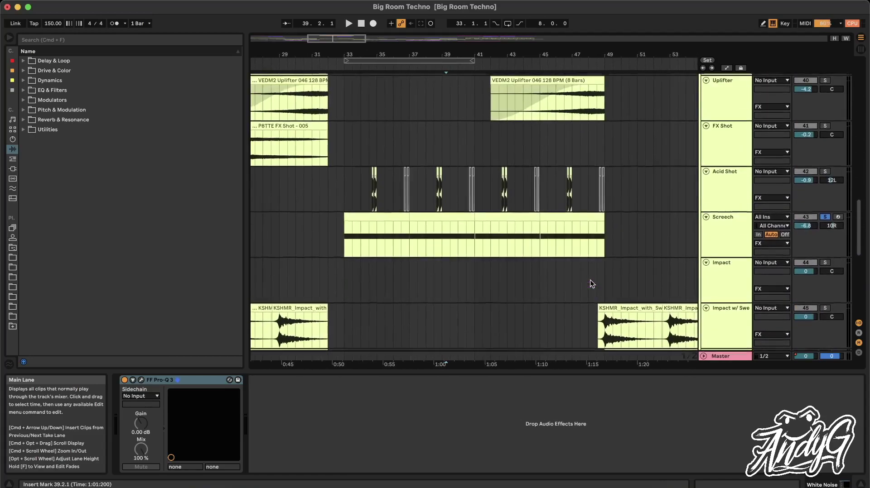
- Solo the Downlifter track and play its white noise clip from bar 33
scroll(590, 283, up, 3)
click(342, 157)
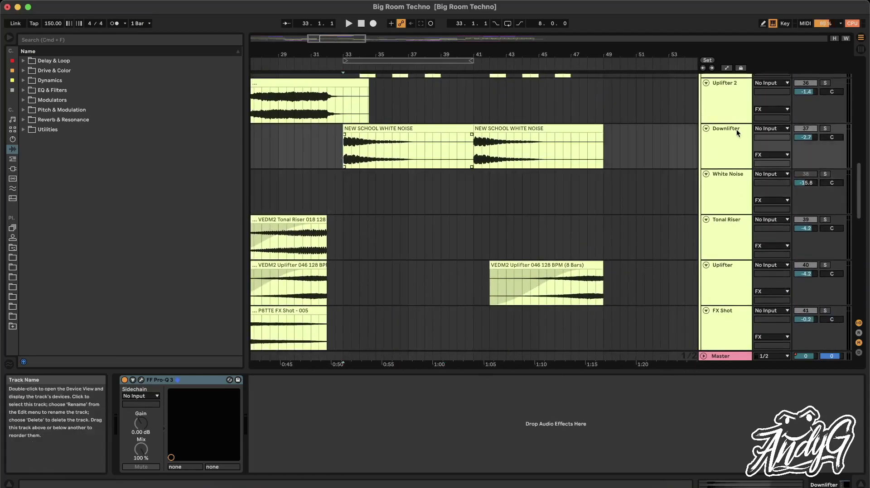
click(822, 130)
key(space)
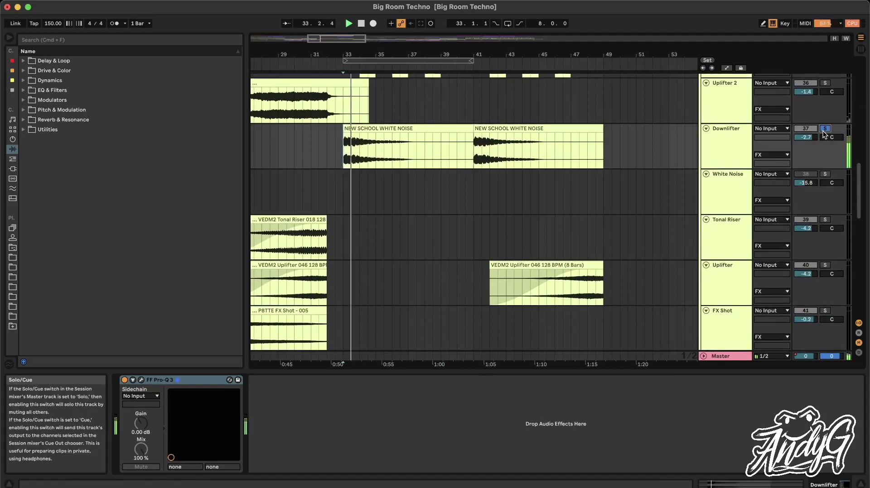
key(space)
- Turn off the Downlifter solo and collapse the FX group
click(824, 130)
scroll(747, 150, up, 10)
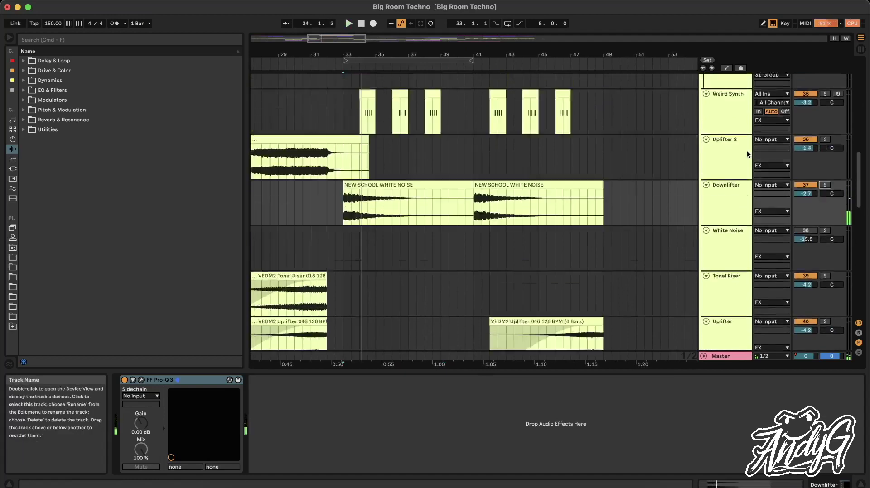
scroll(718, 140, up, 10)
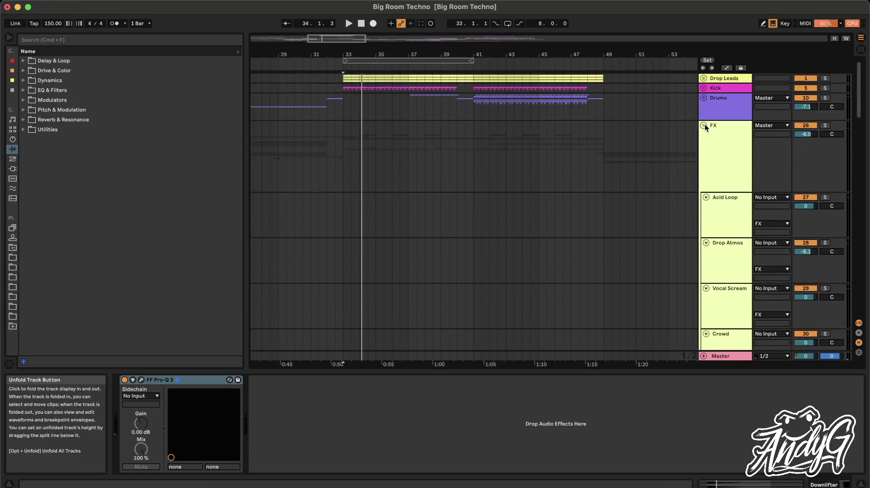
click(703, 125)
- Solo the Drums group and play it from bar 37, expanding the group to inspect its Hats track
click(416, 104)
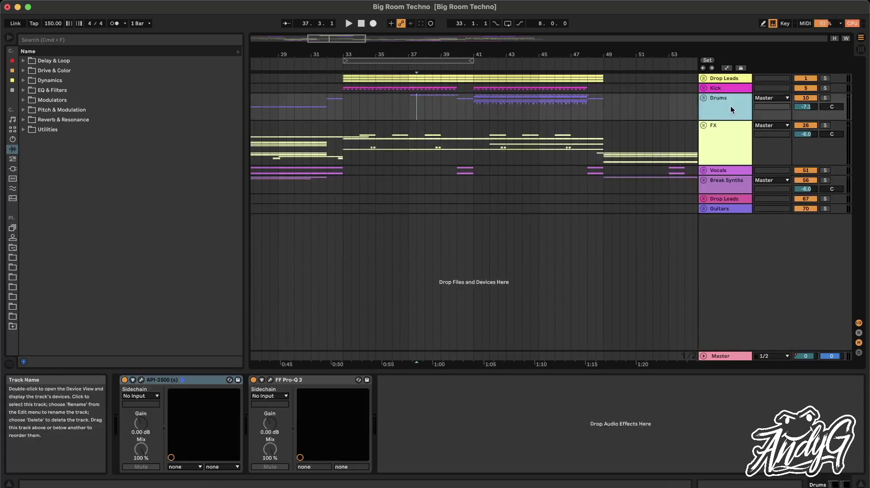
click(825, 99)
key(space)
key(plus)
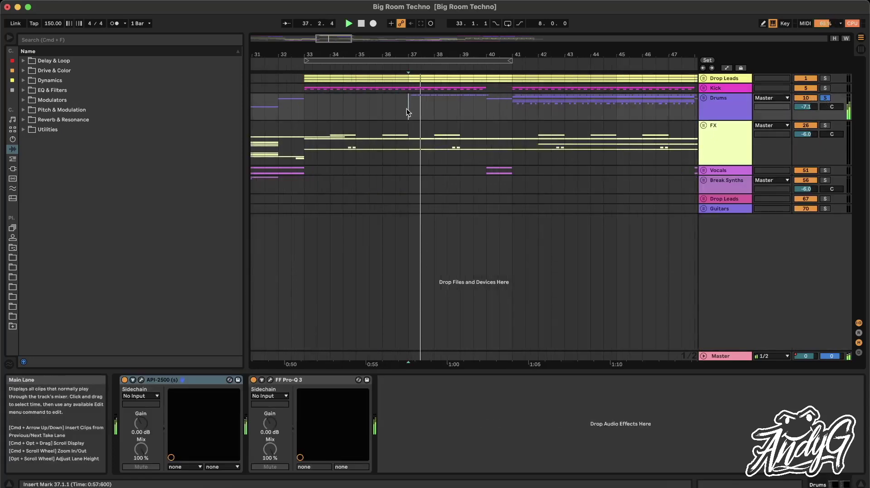
click(703, 98)
click(715, 191)
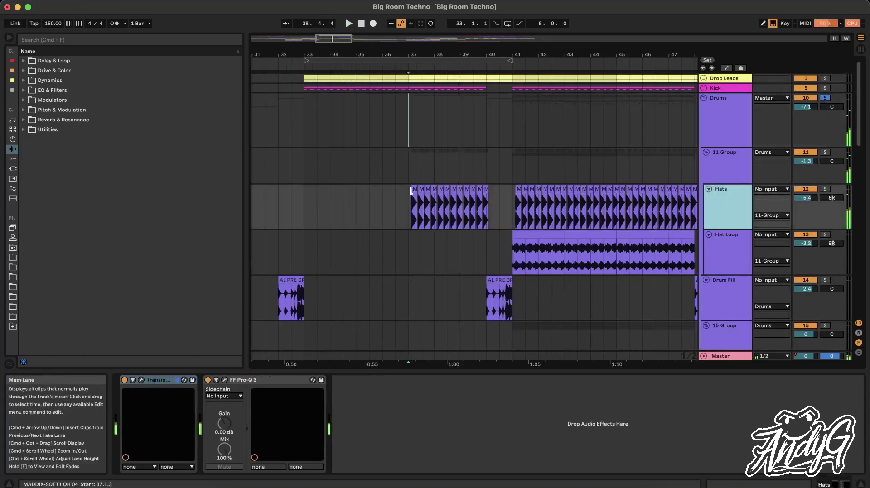
- Solo the Drum Fill track and play its clip from bar 40
click(486, 294)
click(825, 281)
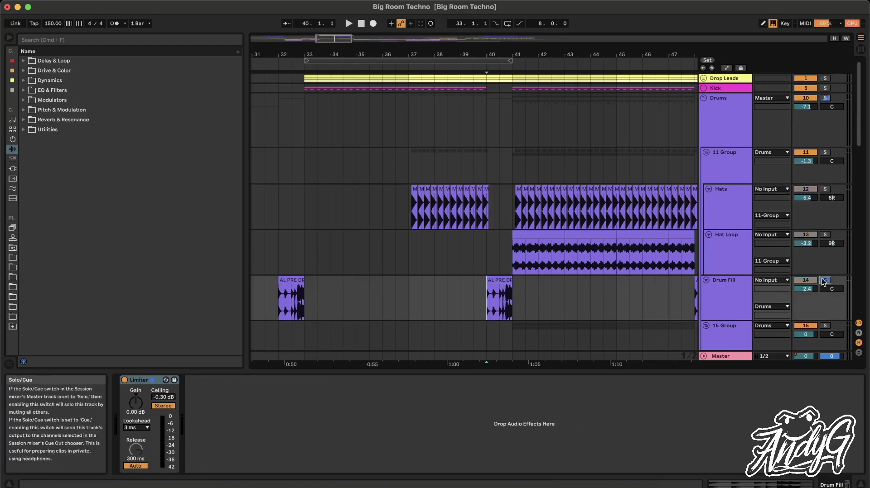
key(space)
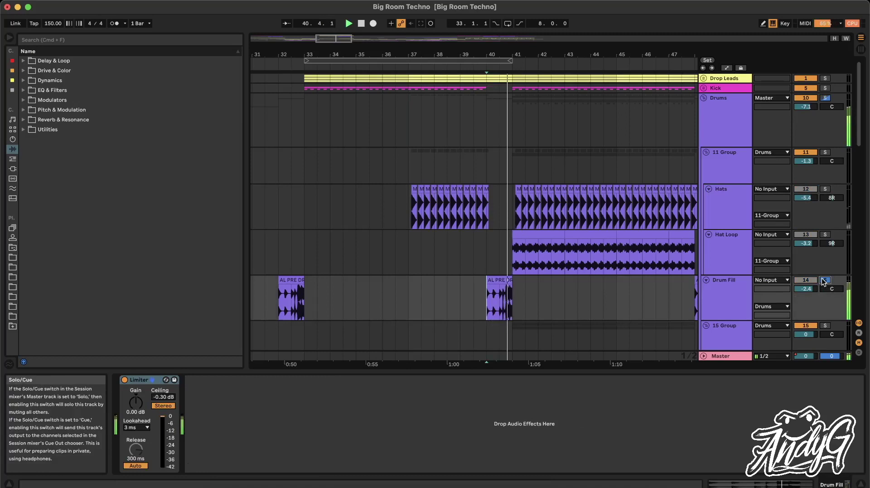
key(space)
- Solo the Hat Loop track and play it from bar 41
click(824, 234)
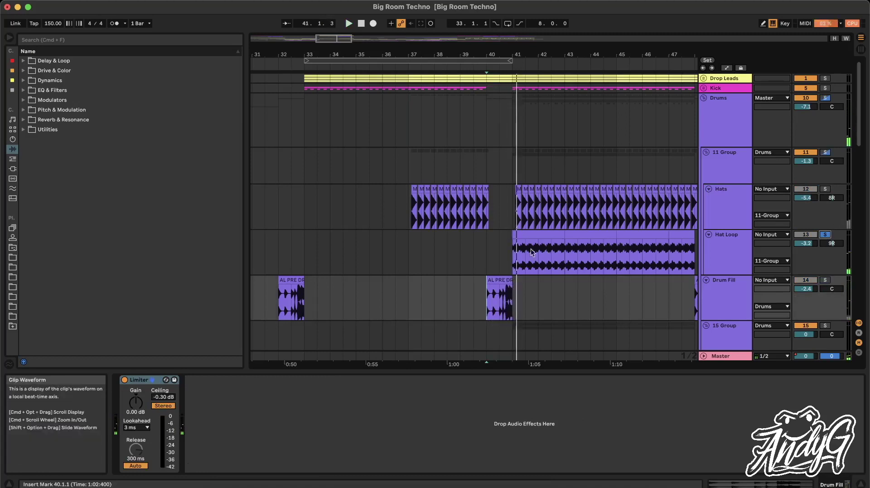
click(510, 250)
key(space)
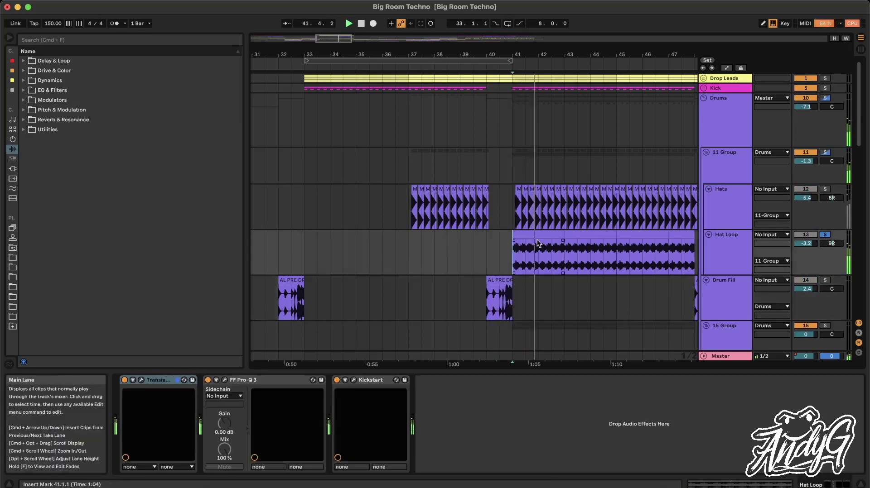
scroll(521, 235, right, 5)
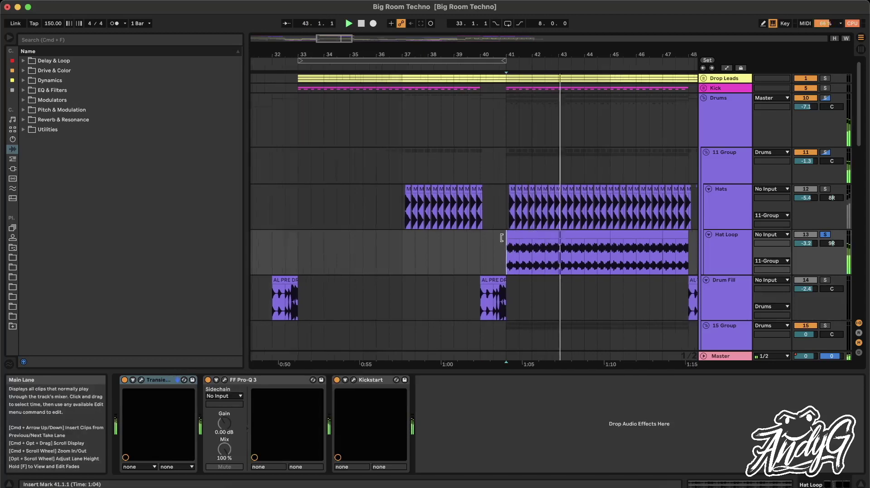
- Solo the Drop Claps track and play its clips from bar 41
scroll(501, 238, down, 5)
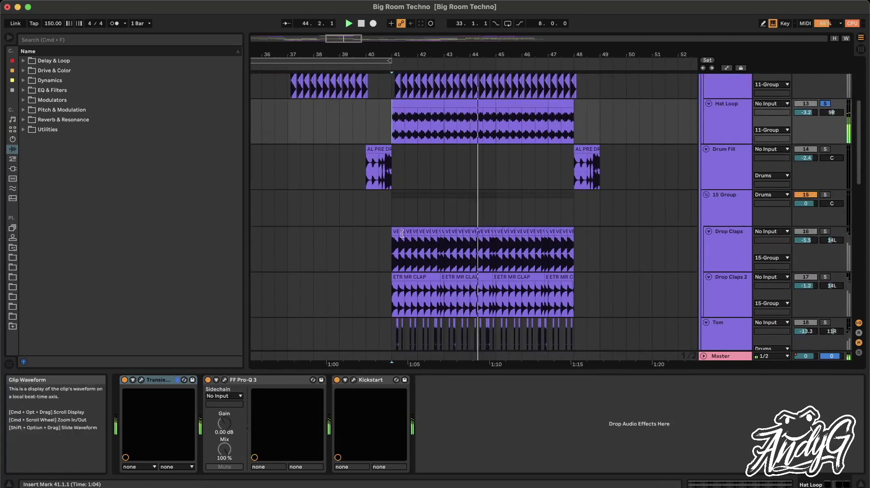
click(390, 245)
key(space)
key(space)
click(824, 231)
- Examine the OTT, Transient Master and FF Pro-Q 3 effects on the Drop Claps track and close their windows
click(141, 380)
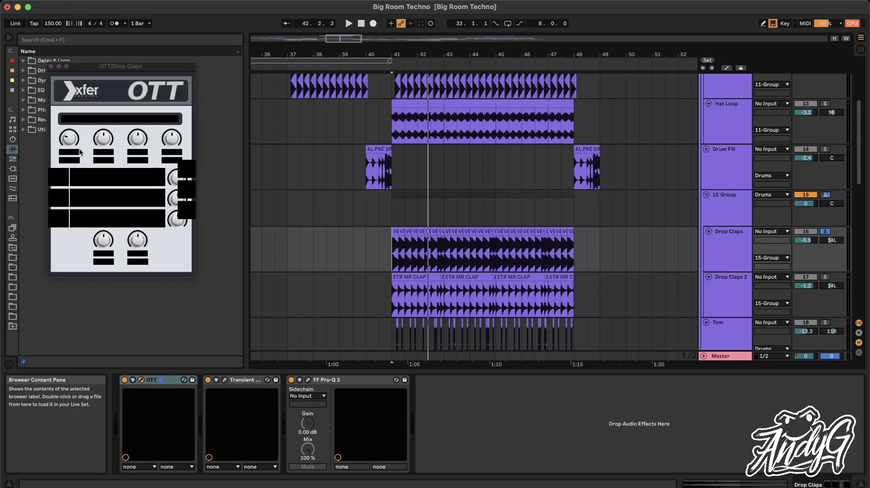
click(50, 66)
click(224, 381)
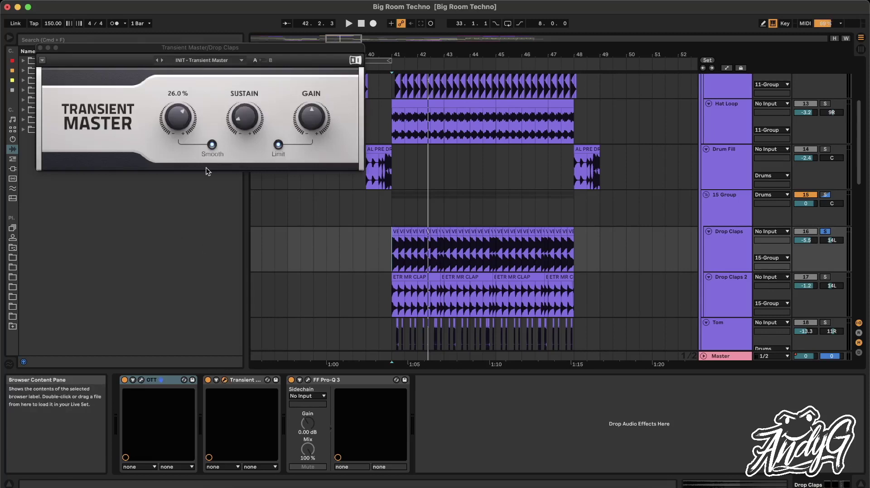
key(space)
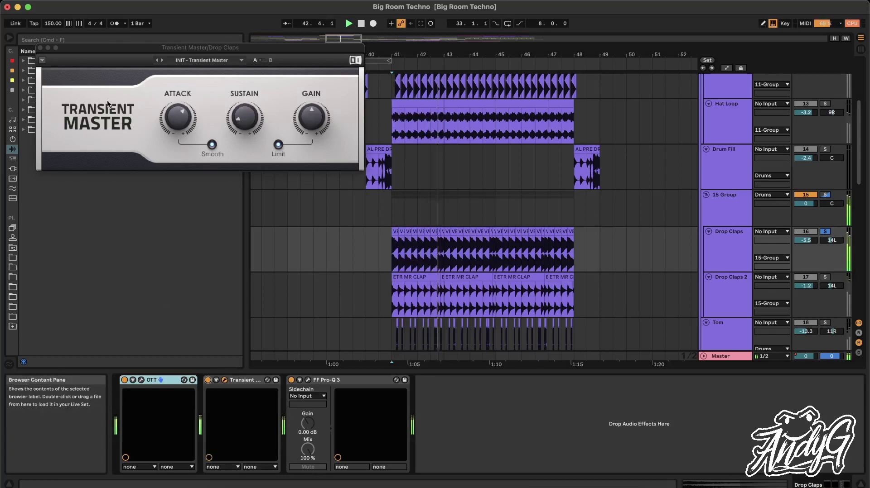
click(224, 380)
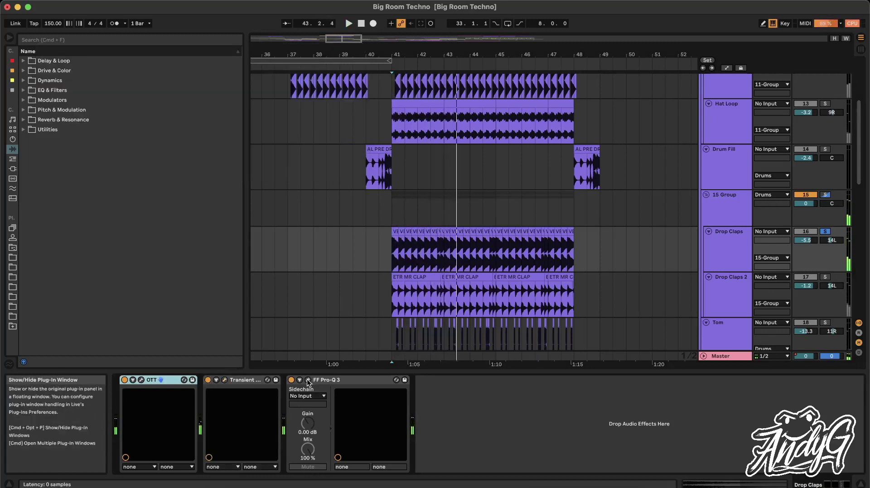
key(ctrl+alt+p)
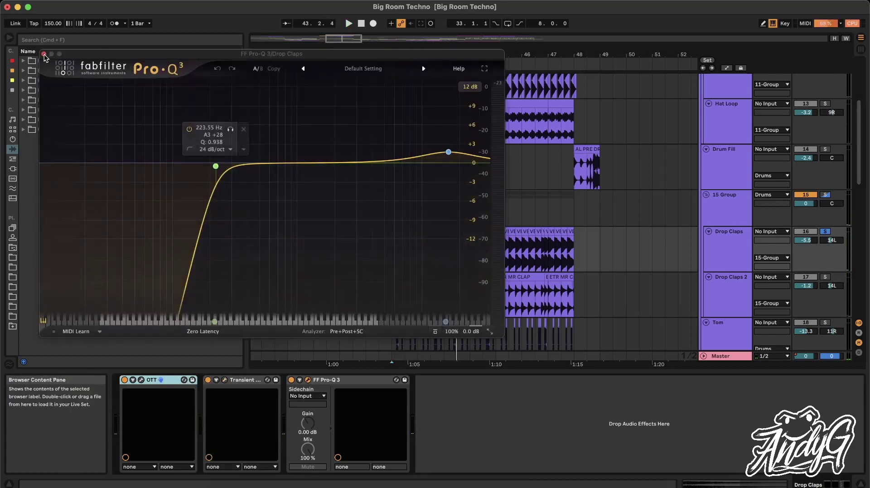
click(44, 54)
- Solo the Drop Claps 2 track and play its clips from bar 41
scroll(437, 216, down, 2)
click(826, 233)
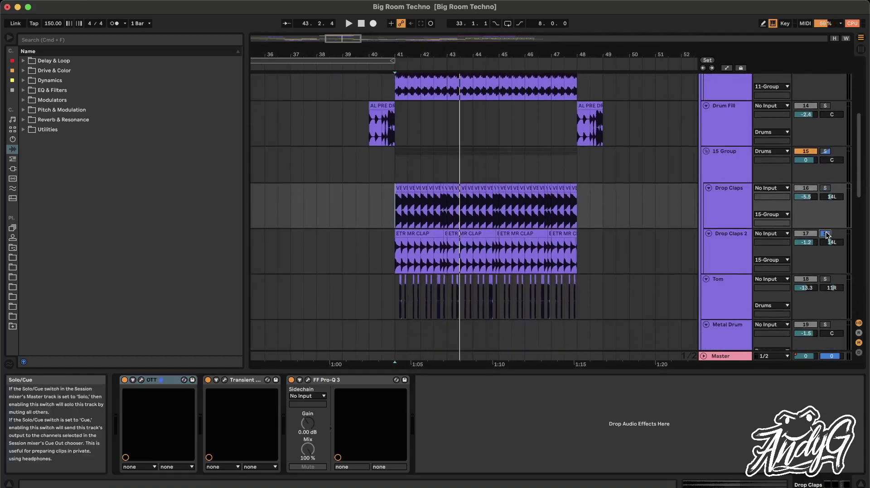
click(408, 249)
key(space)
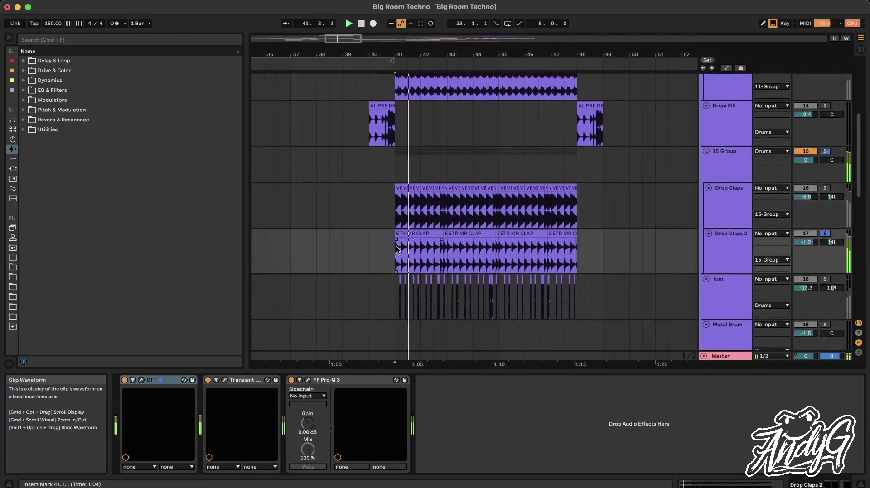
- Solo the Tom track during playback and place the insert marker at bar 41 on it
click(825, 279)
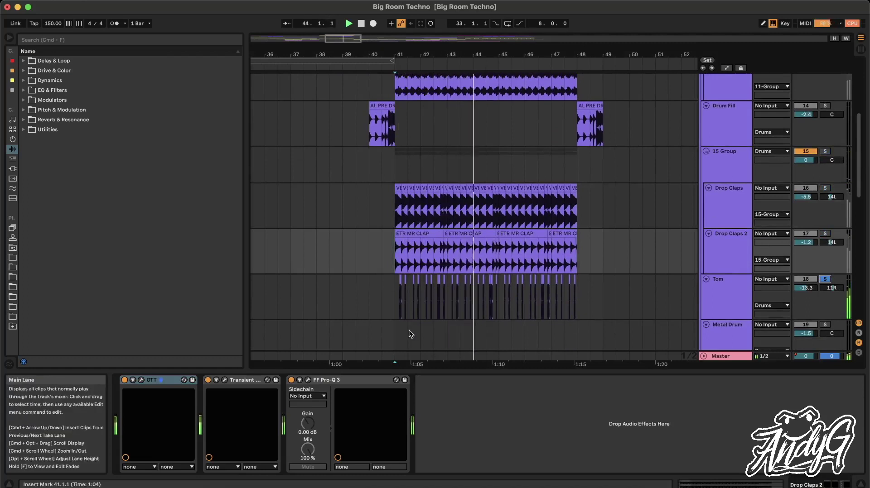
click(398, 288)
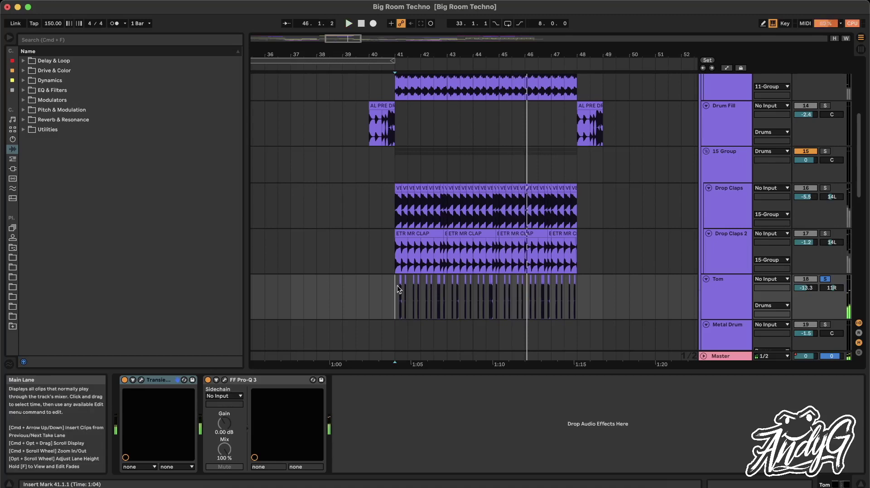
- Glance over the remaining drum tracks, turn off the Tom solo and collapse the Drums group
scroll(384, 295, down, 10)
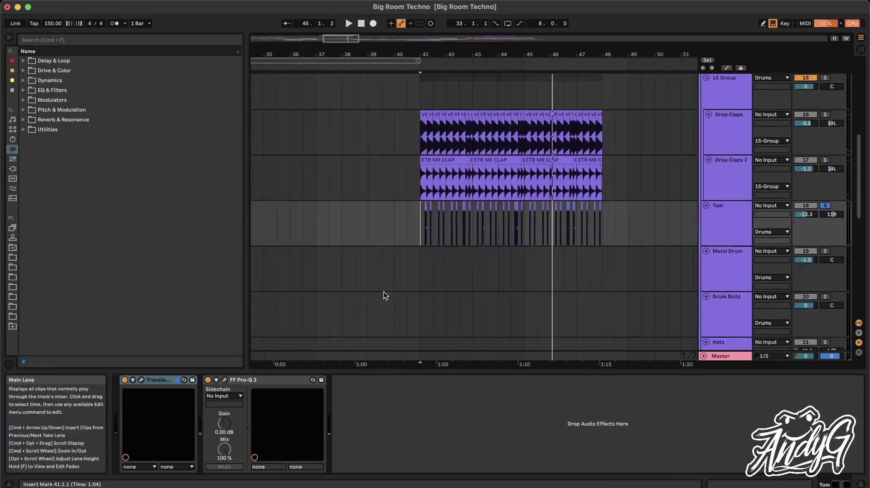
scroll(383, 291, up, 15)
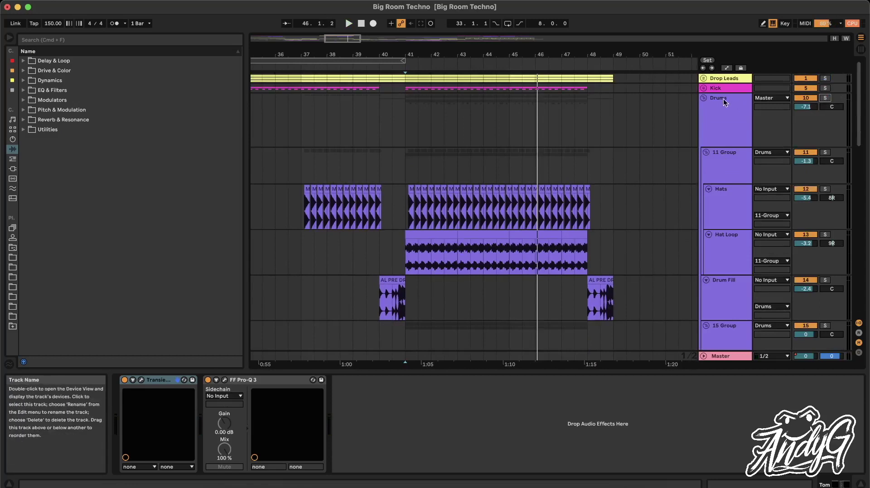
click(702, 98)
- Solo the Vocals group and play its drop section from bar 40
scroll(525, 150, down, 5)
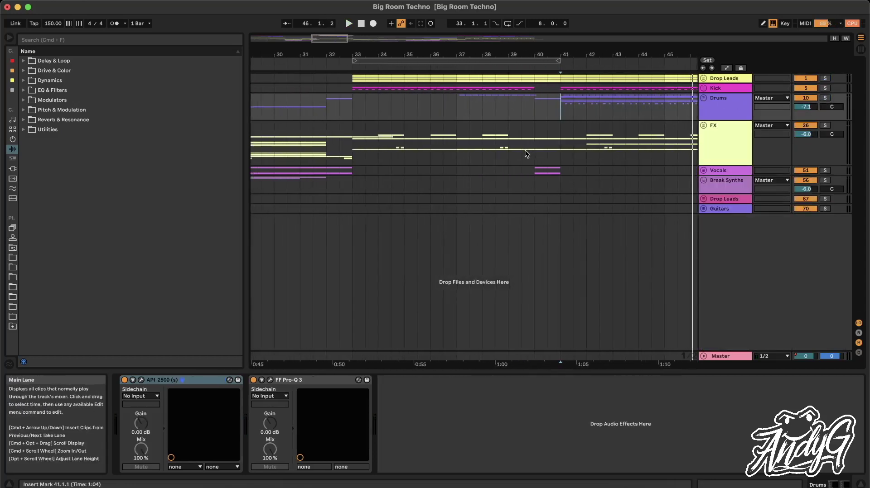
click(542, 173)
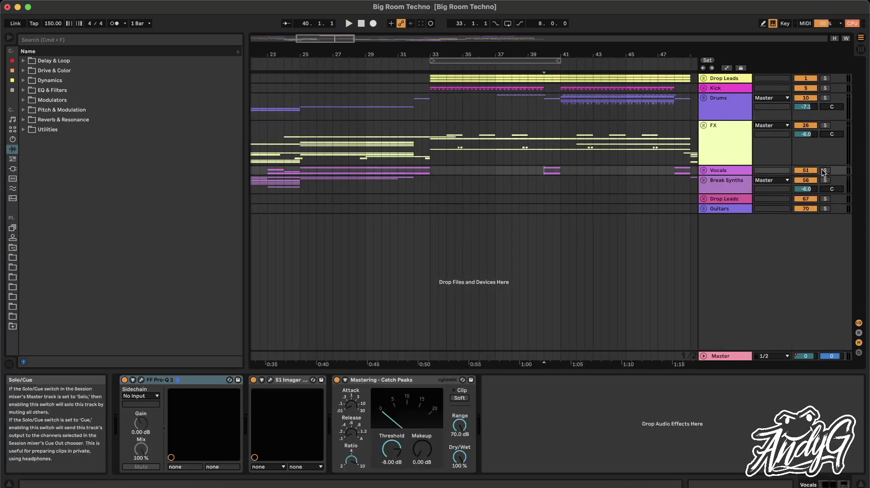
key(space)
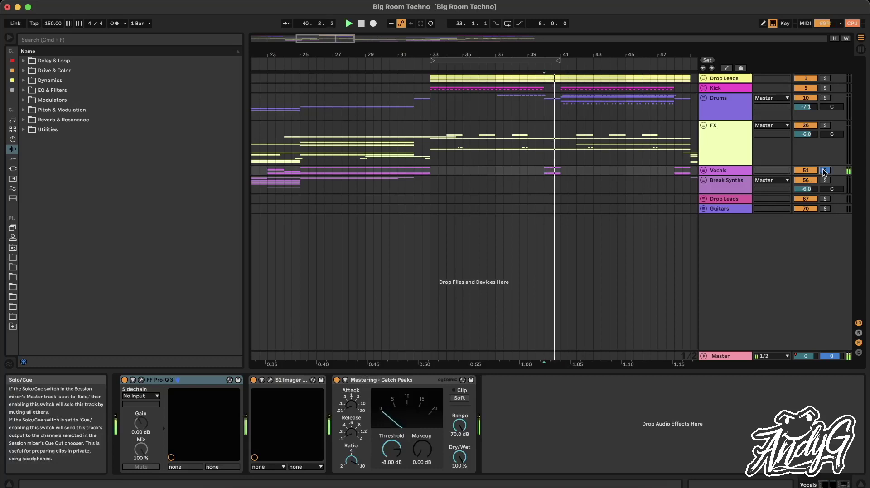
- Look over the vocal sections along the arrangement and select bars 55 to 59 on the Vocals group
scroll(615, 193, right, 5)
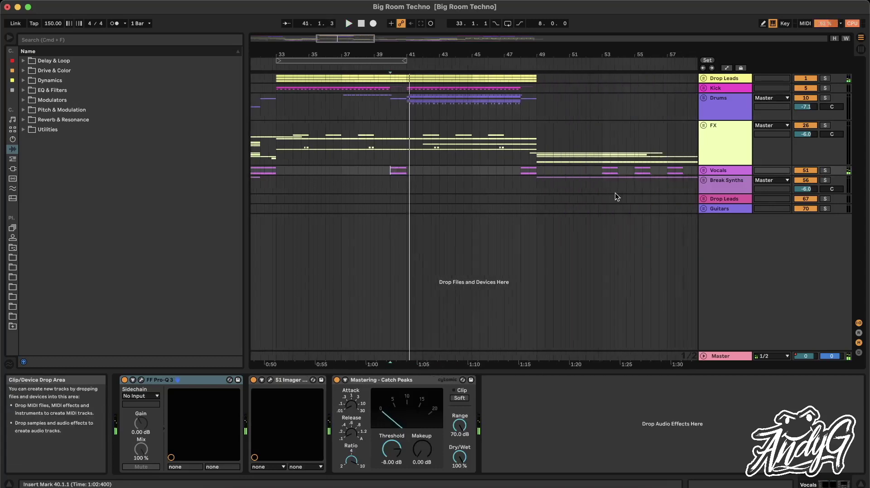
scroll(529, 173, right, 6)
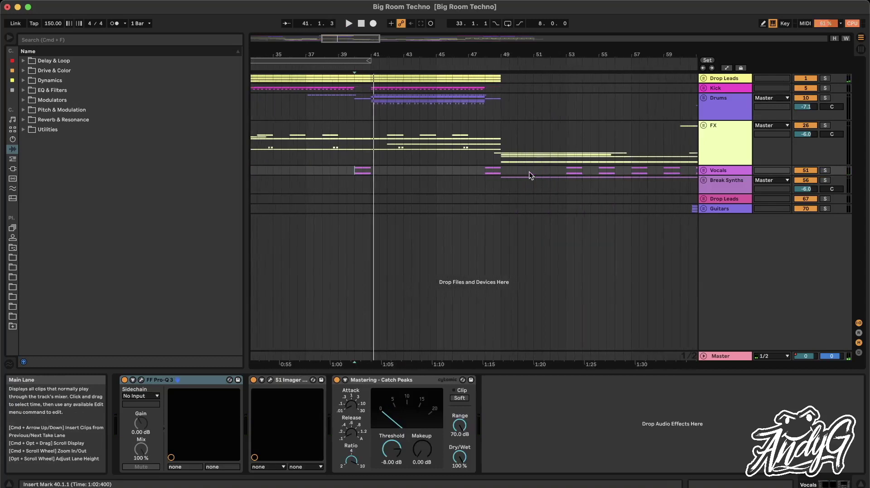
scroll(325, 143, left, 15)
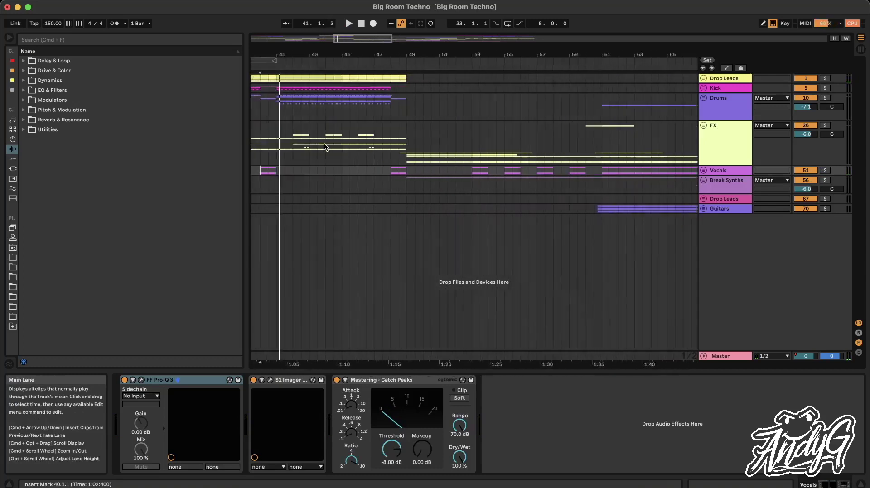
scroll(377, 133, left, 1)
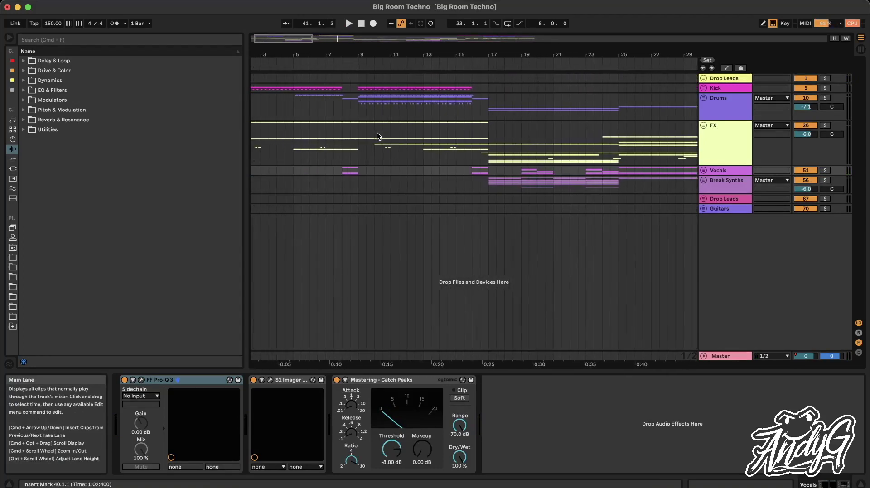
click(497, 130)
scroll(526, 131, right, 16)
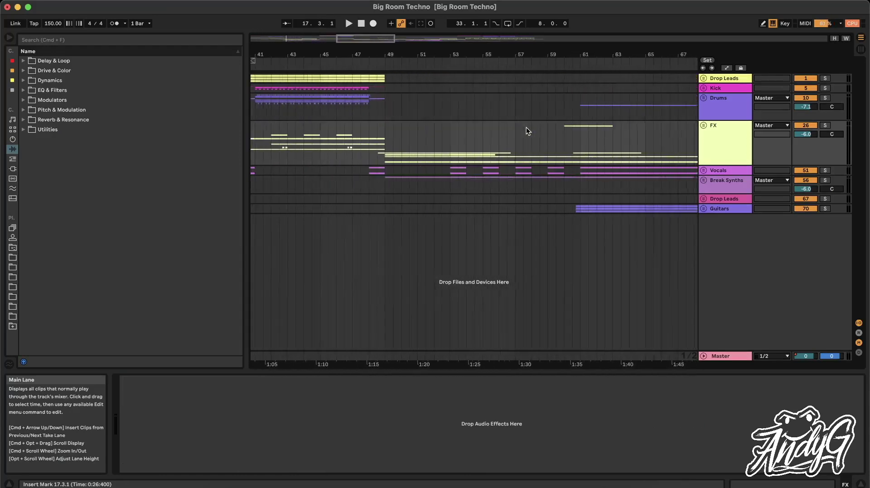
drag(463, 171, 397, 171)
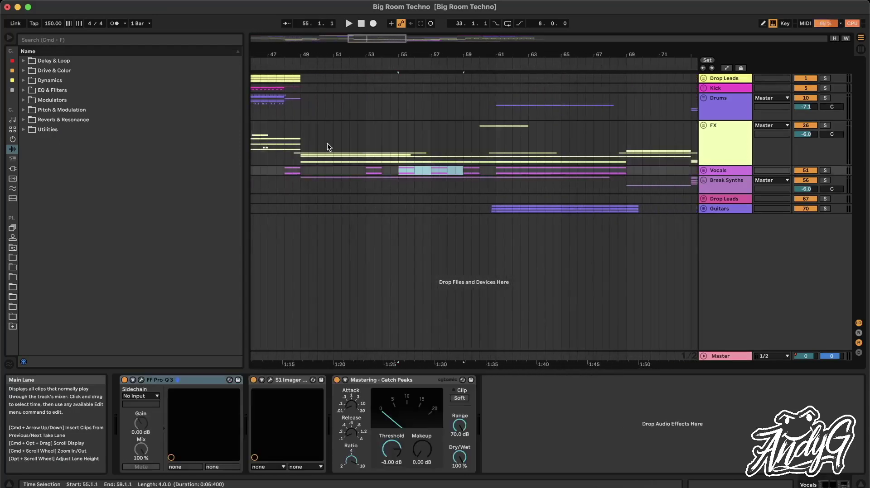
- Expand the FX group, play the break from bar 49 and set the insert marker at bar 53 on the Vocals group
click(308, 140)
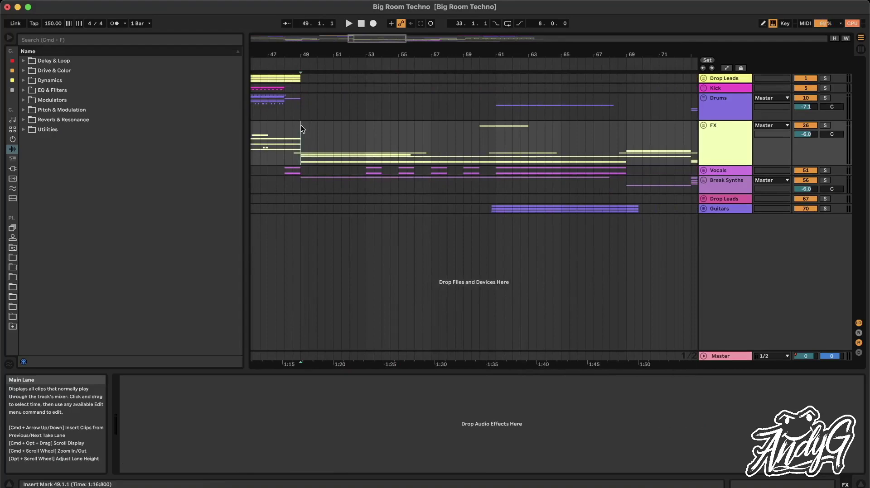
click(702, 125)
scroll(401, 255, down, 3)
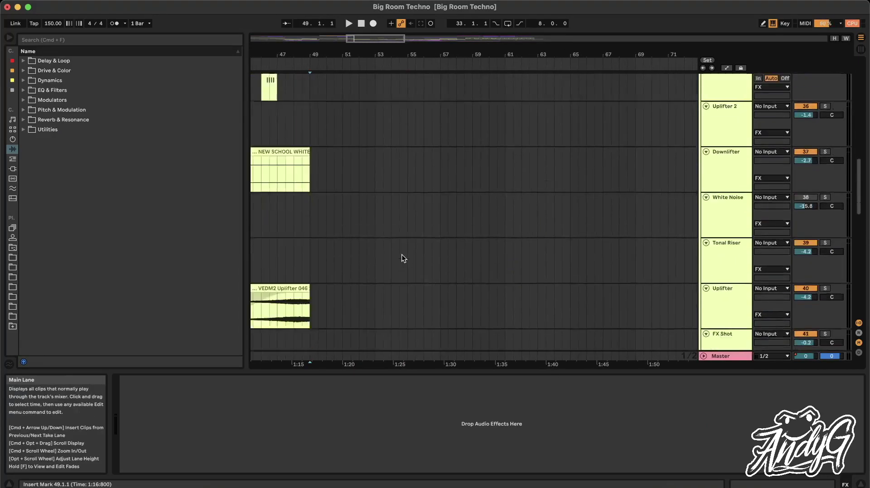
scroll(401, 255, down, 10)
key(space)
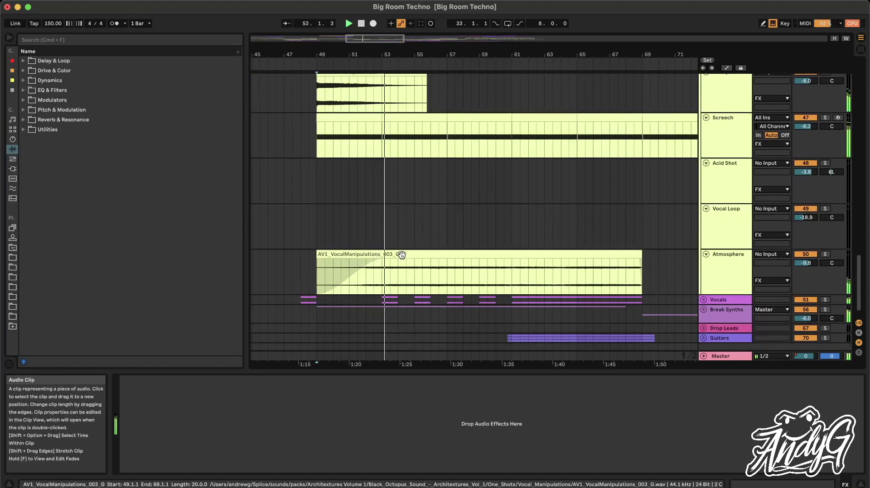
click(382, 299)
key(space)
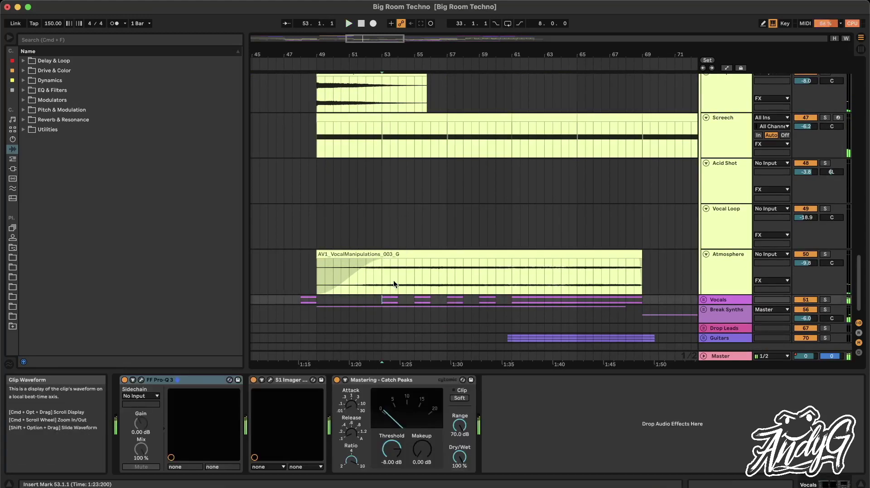
- Collapse the FX group and expand the Vocals group to show its individual tracks
scroll(712, 129, up, 10)
scroll(712, 130, up, 5)
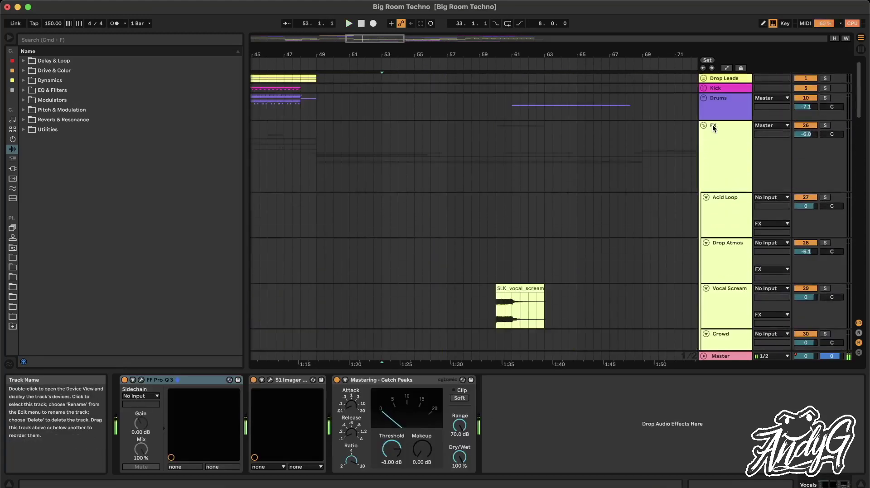
click(704, 125)
click(703, 171)
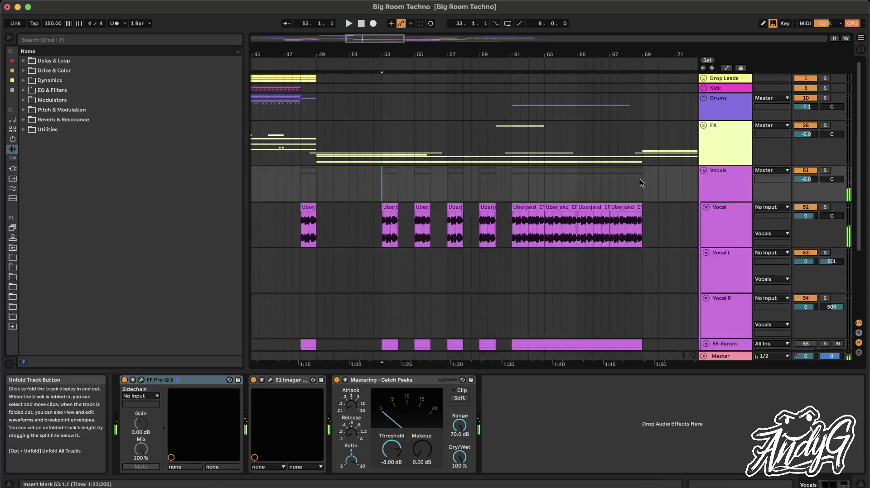
- Select the Vocal track near bar 53 to bring up its effect chain
scroll(411, 253, down, 1)
click(386, 201)
key(plus)
key(plus)
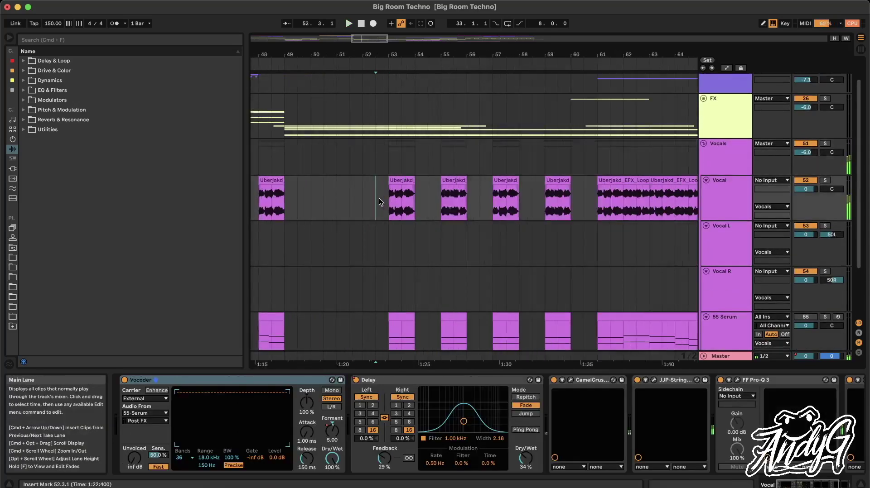
click(720, 196)
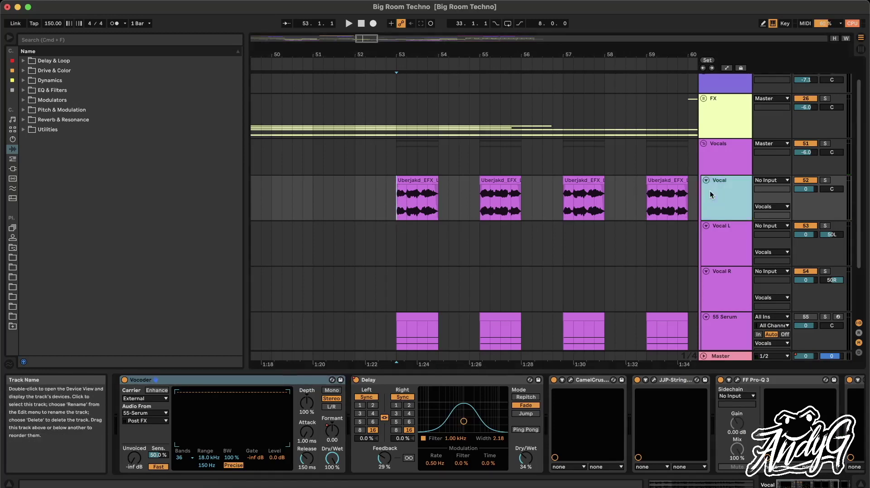
- Deactivate all effects on the Vocal track, solo it and play its dry clips at bars 53 and 55
key(super+a)
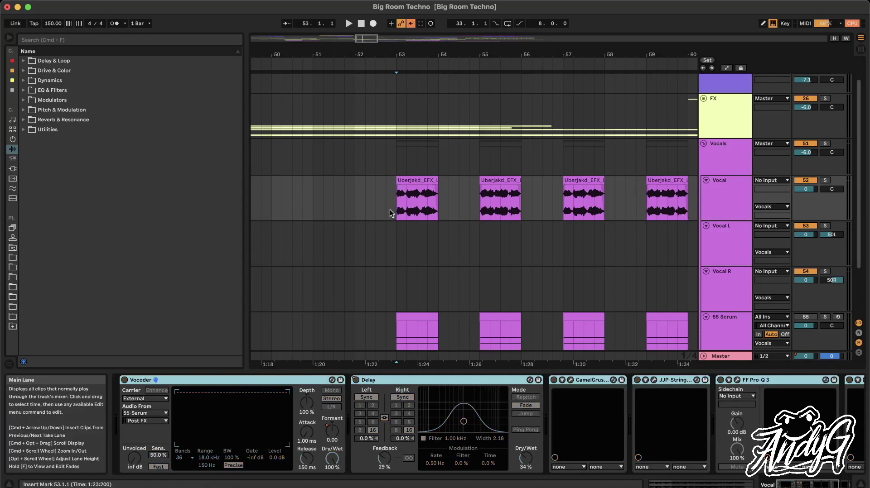
key(0)
key(space)
click(825, 181)
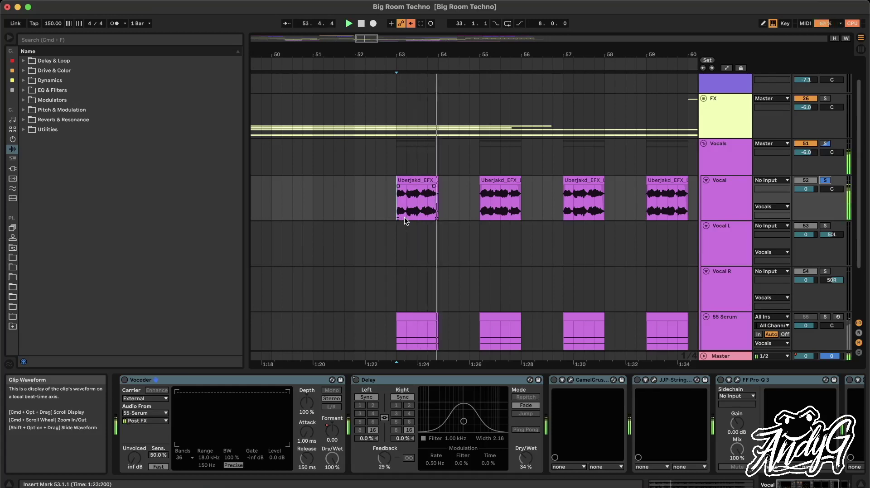
click(480, 201)
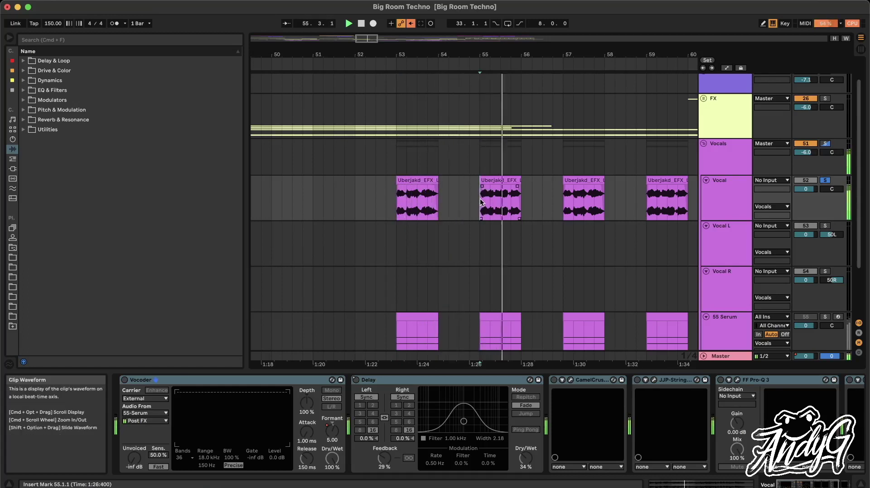
click(396, 199)
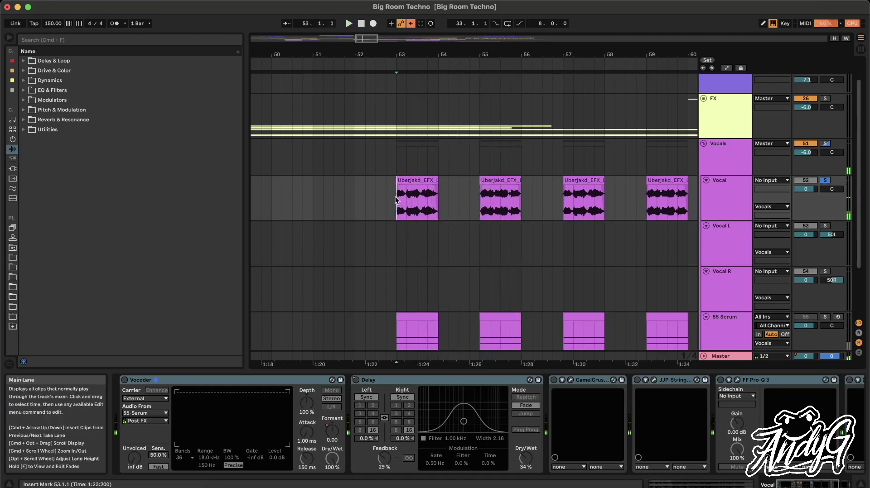
- Reactivate the Vocal track's effects, including the Vocoder, and re-enable the Delay's automation
click(194, 381)
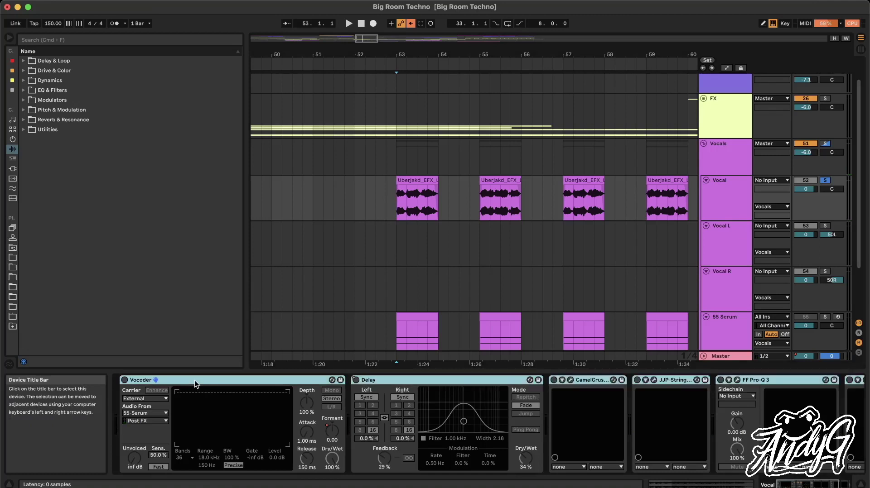
click(124, 380)
click(356, 381)
right_click(355, 381)
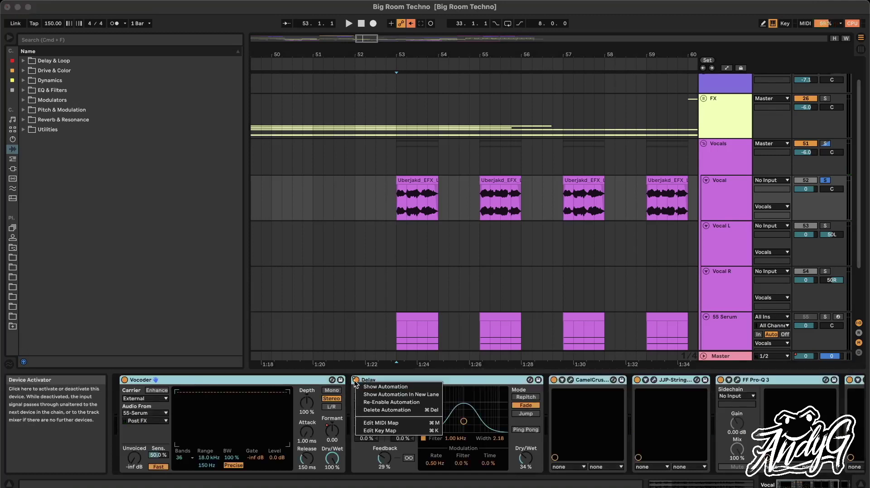
click(391, 402)
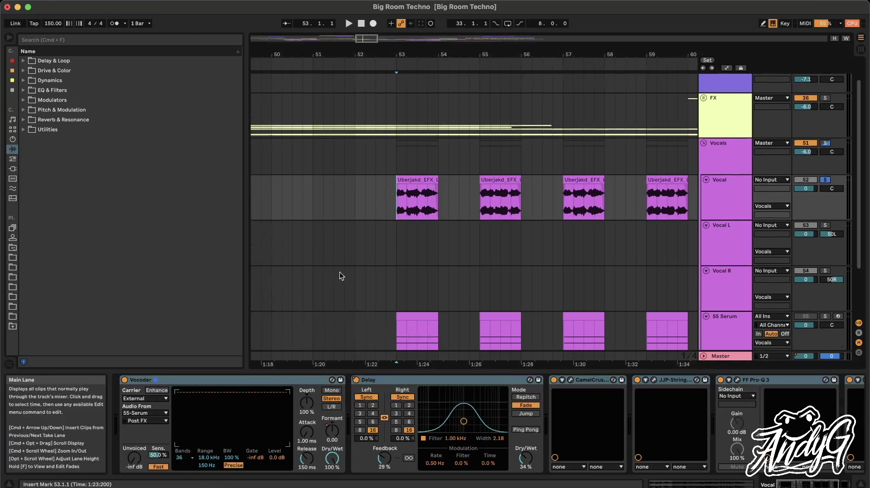
- Solo the 55-Serum track instead of the Vocal track and play its chord clip from bar 53
scroll(339, 272, down, 2)
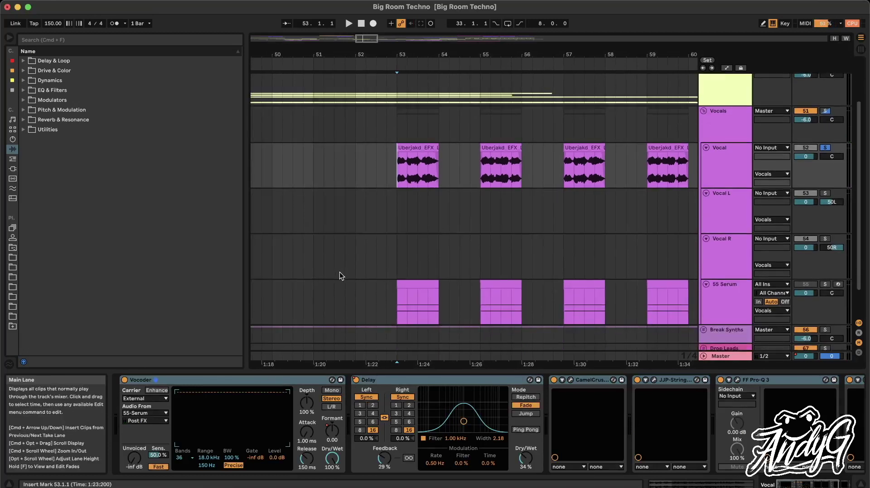
click(725, 310)
click(825, 284)
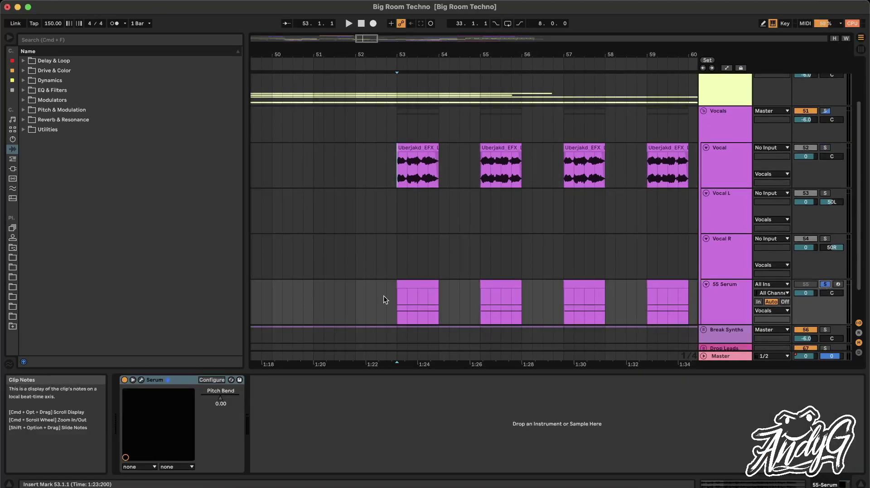
key(space)
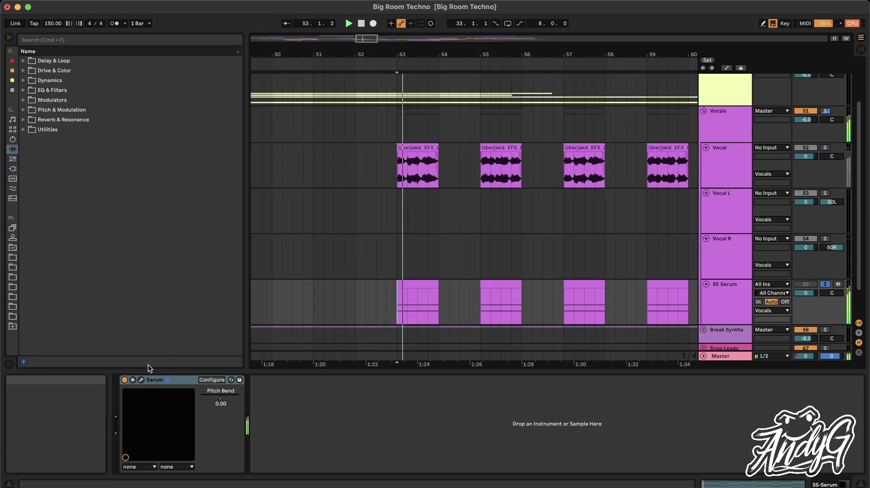
key(space)
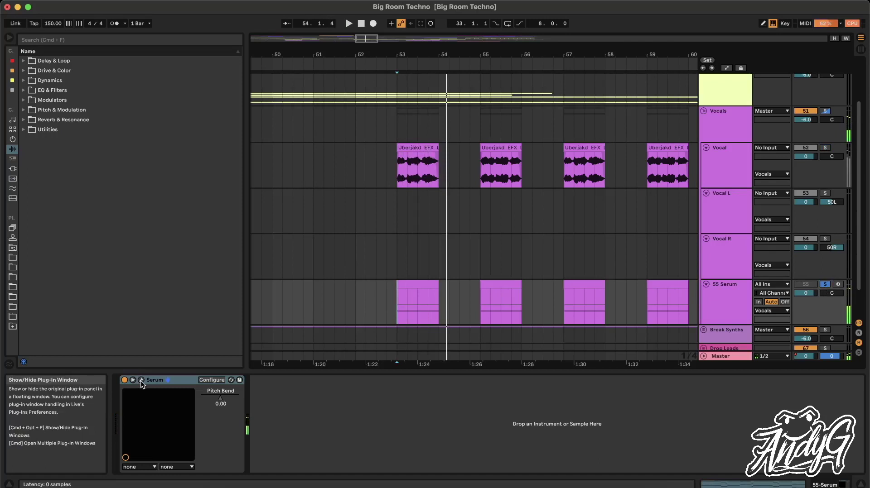
- Examine the oscillator settings in the Serum plug-in window, close it and replay the 55-Serum clip from bar 53
click(141, 381)
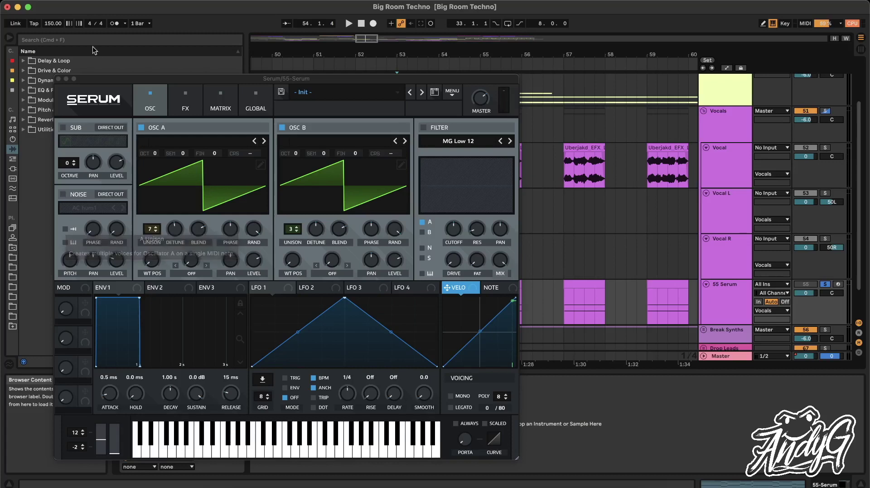
click(58, 79)
key(space)
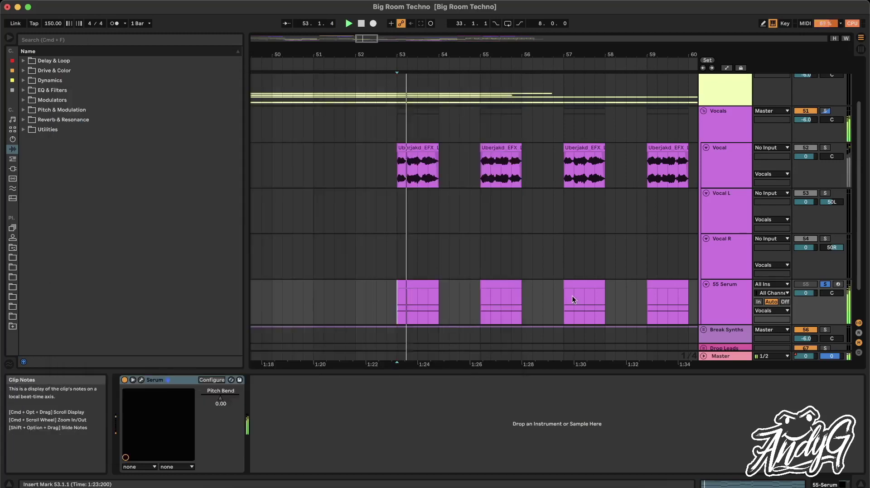
- Show the automation of the Vocoder's Formant Shift on the Vocal track
click(734, 171)
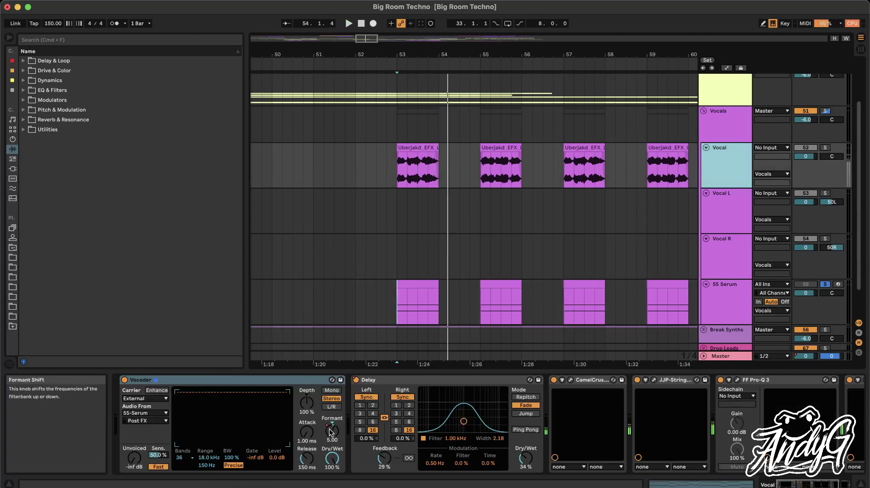
right_click(328, 428)
click(358, 435)
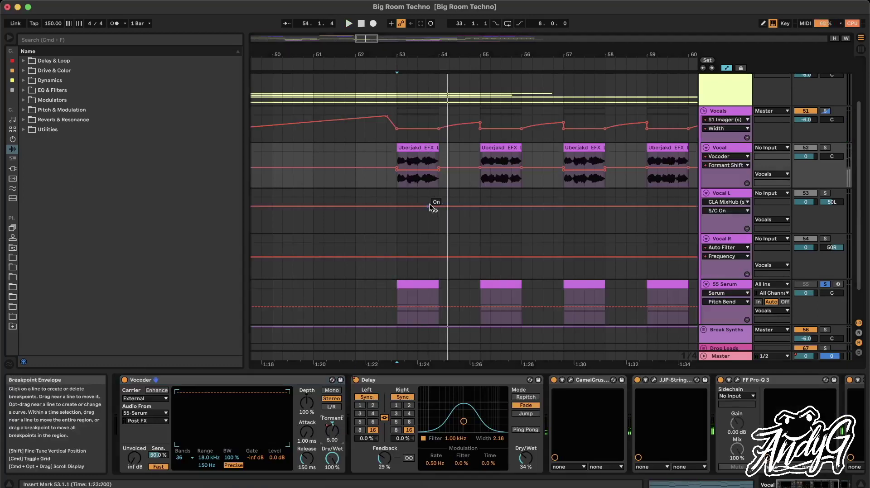
- Solo the Vocal track and play it from bar 53 to hear the vocoded vocal with its formant shifts
click(395, 183)
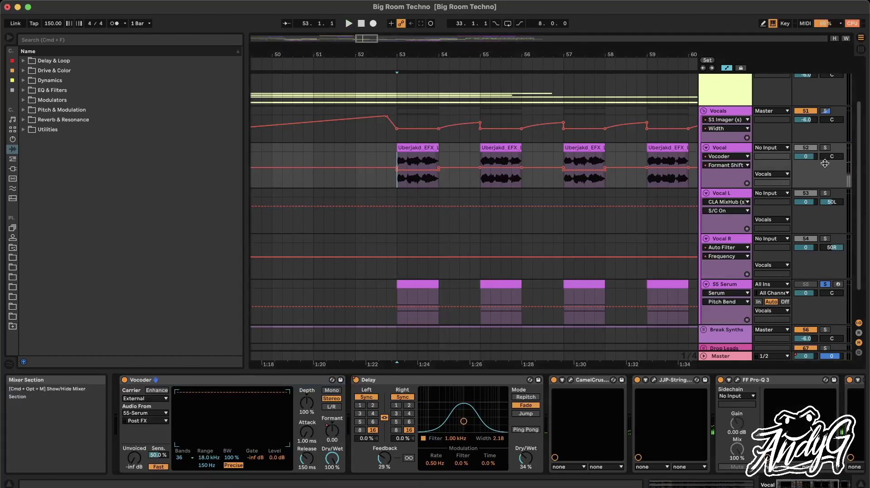
key(space)
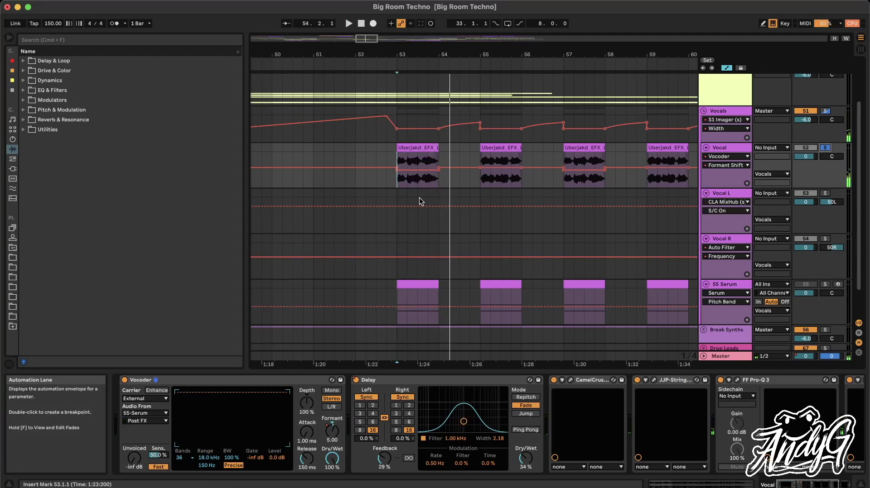
key(space)
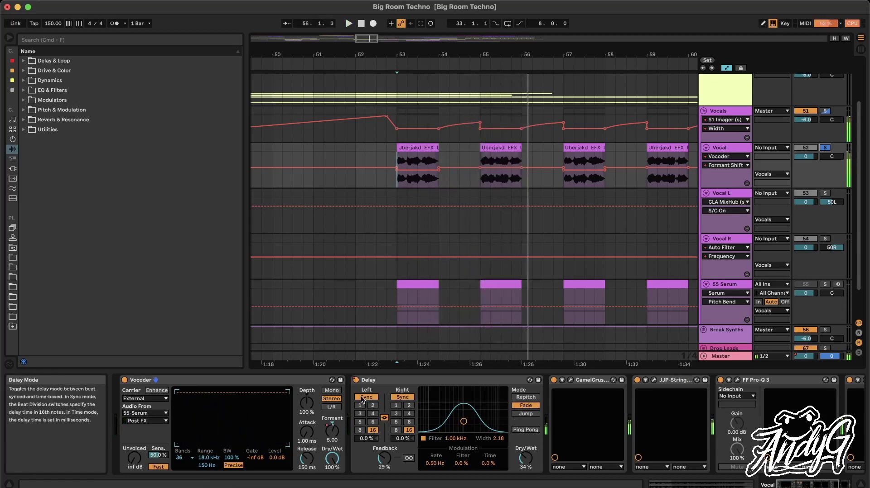
- Try the Vocal track's volume at -inf dB, reset it to 0 dB and look further along its effect chain
drag(805, 157, 805, 202)
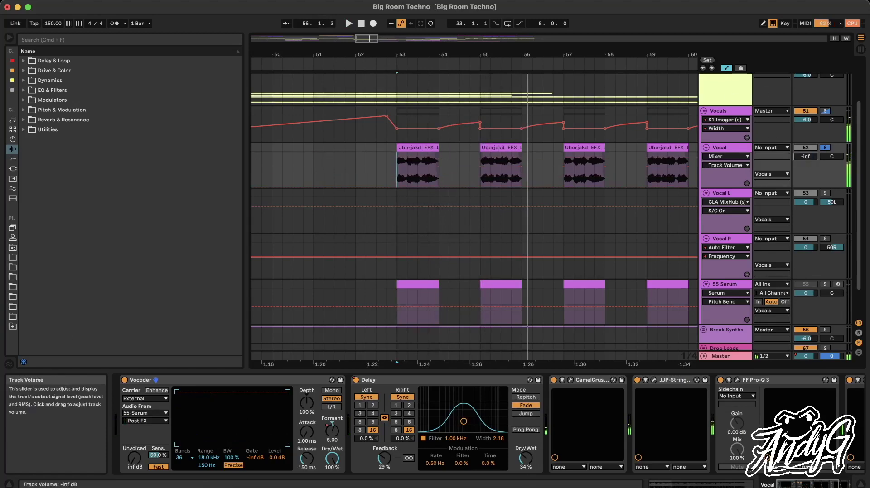
double_click(805, 156)
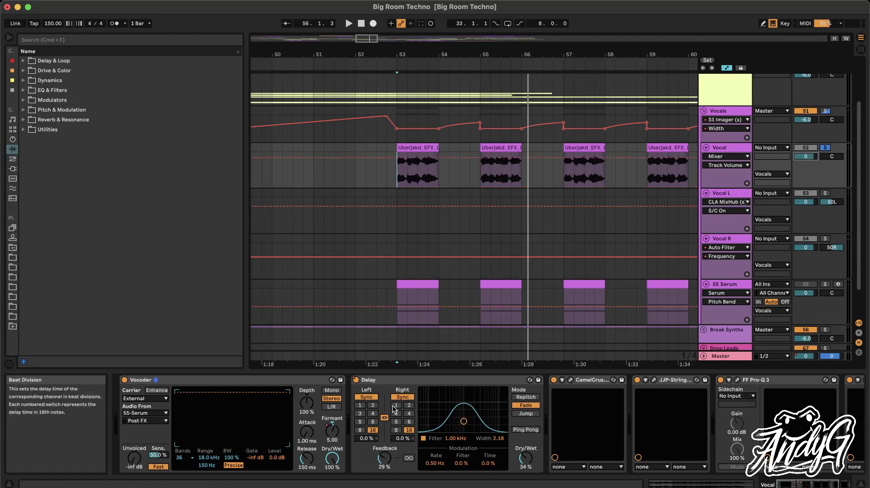
scroll(492, 412, right, 5)
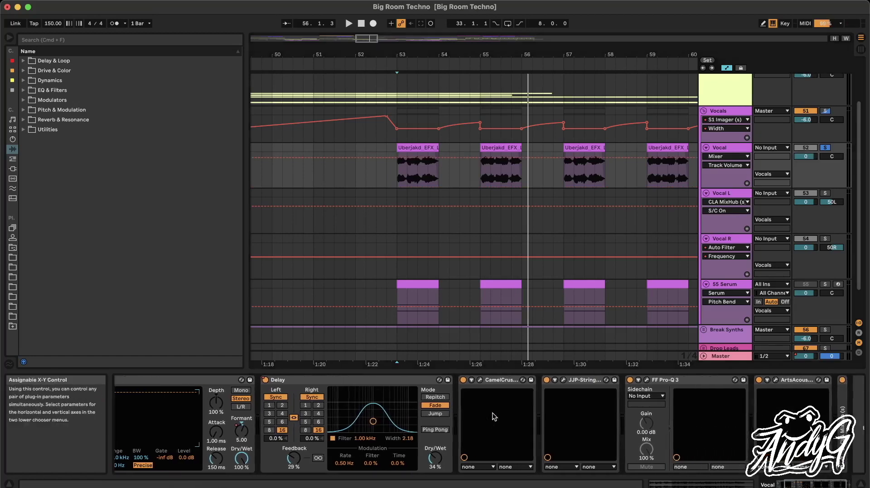
- Audition the JJP-Strings-Keys effect on the Vocal track from bar 53, bypassed and enabled, and leave the track volume at 0 dB
click(524, 380)
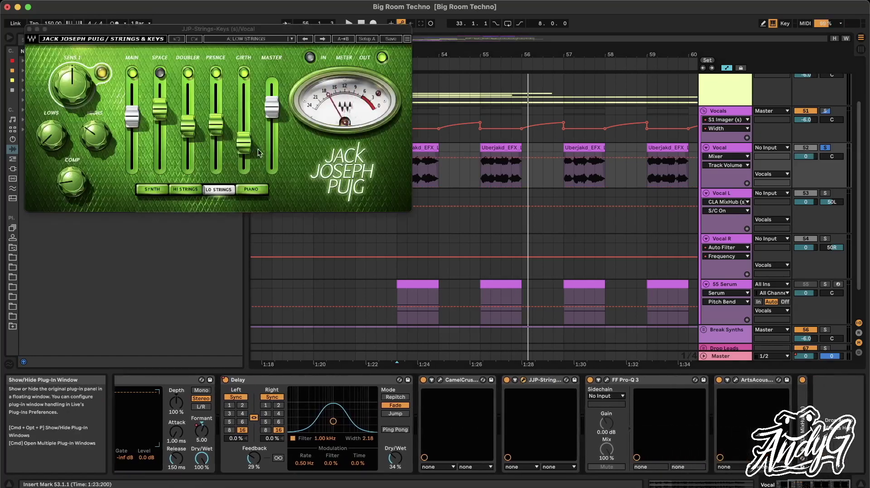
drag(199, 29, 257, 240)
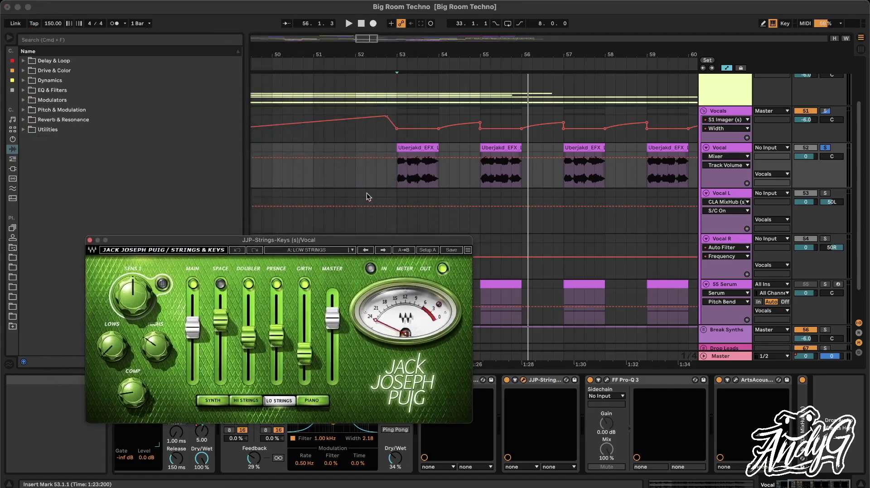
click(356, 204)
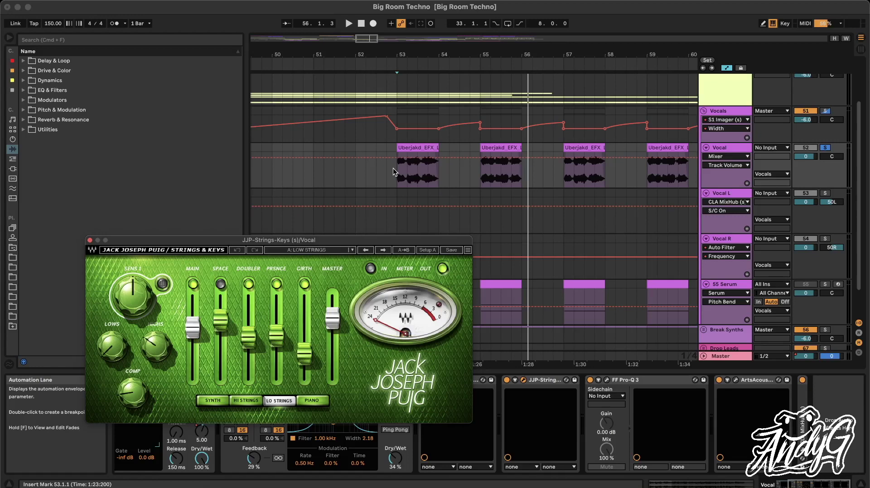
key(space)
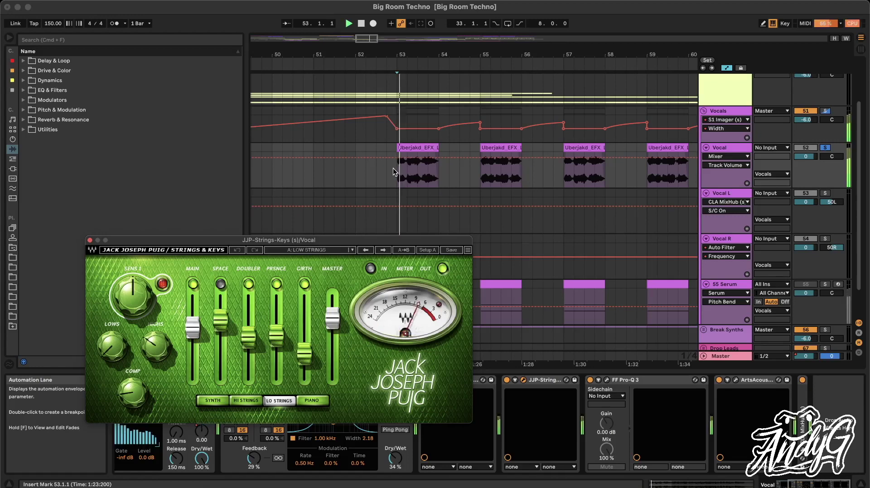
click(507, 380)
click(507, 380)
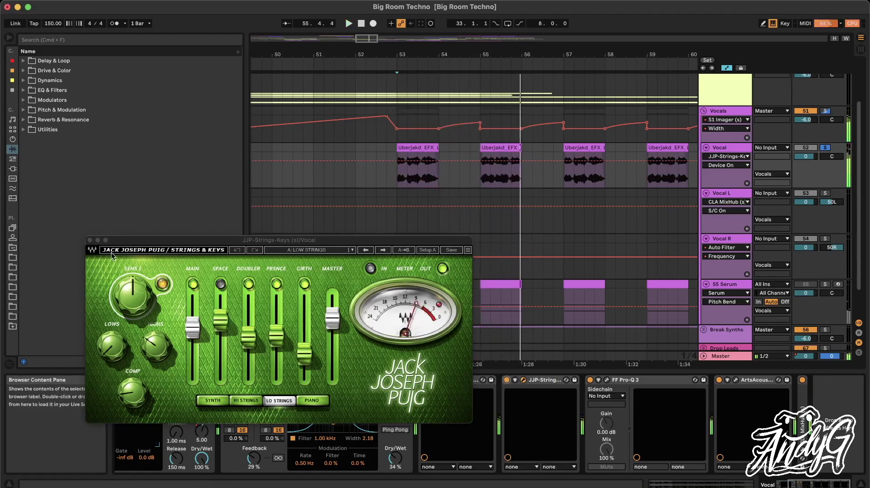
click(89, 240)
drag(820, 161, 820, 208)
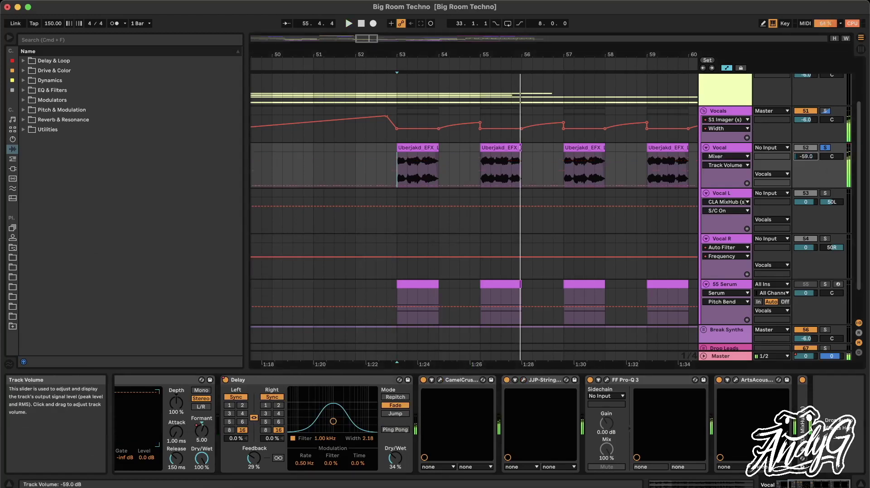
double_click(818, 163)
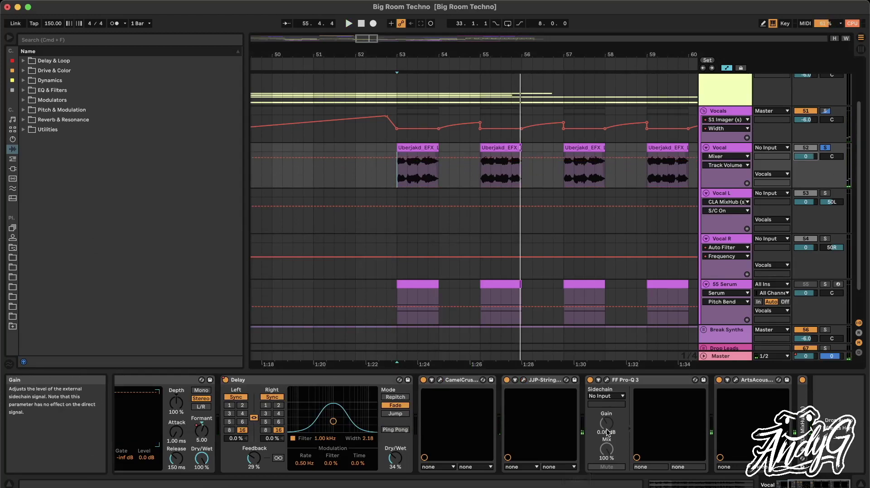
- Examine the FF Pro-Q 3 equalizer curve and the ArtsAcoustic Reverb settings on the Vocal track, closing each plug-in window
click(606, 380)
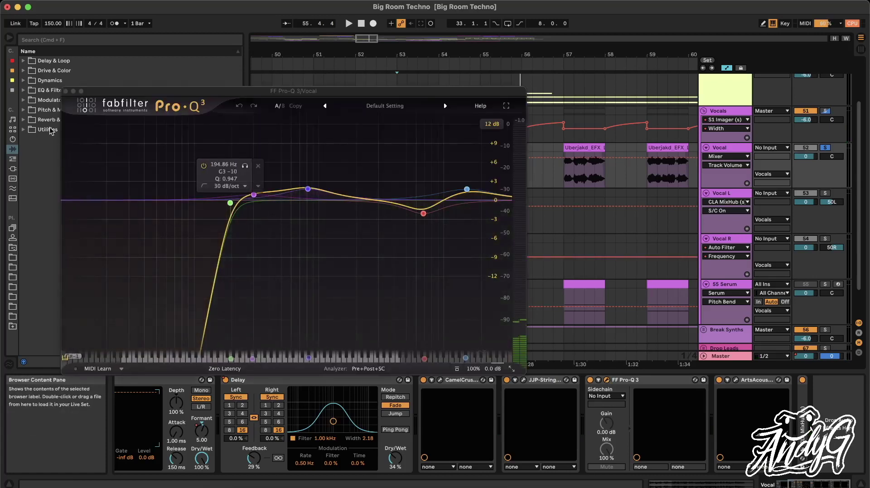
click(65, 91)
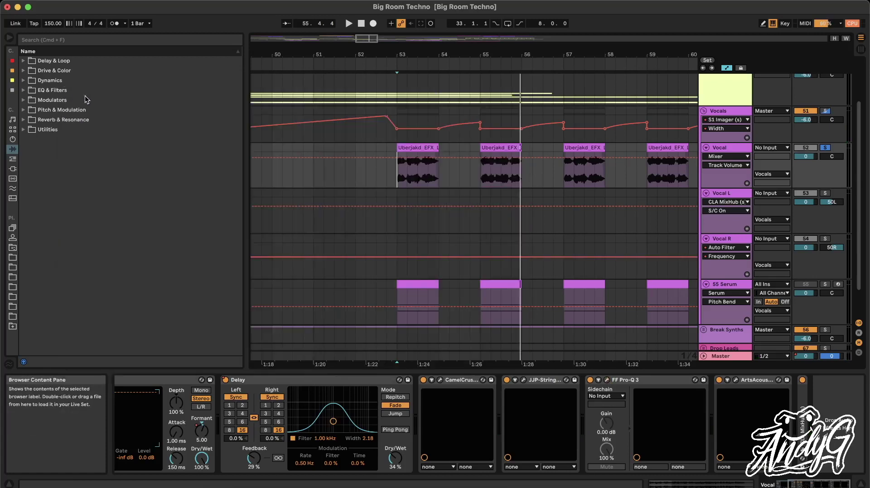
click(735, 382)
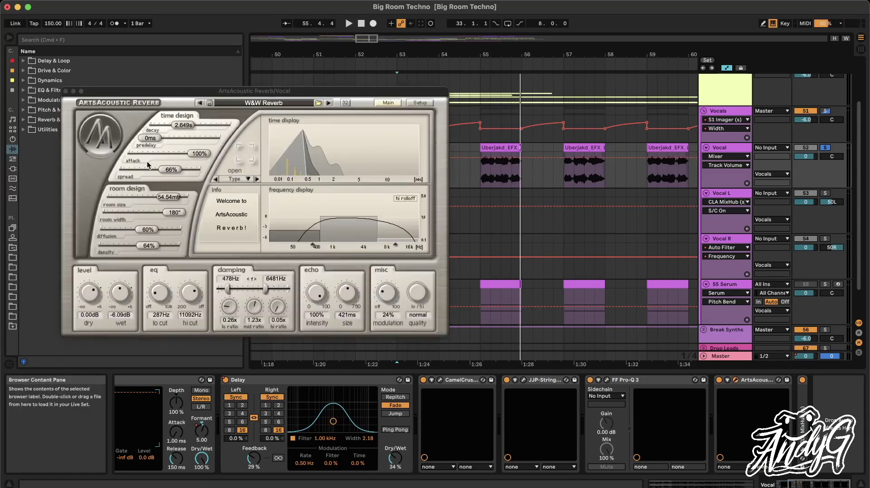
click(66, 91)
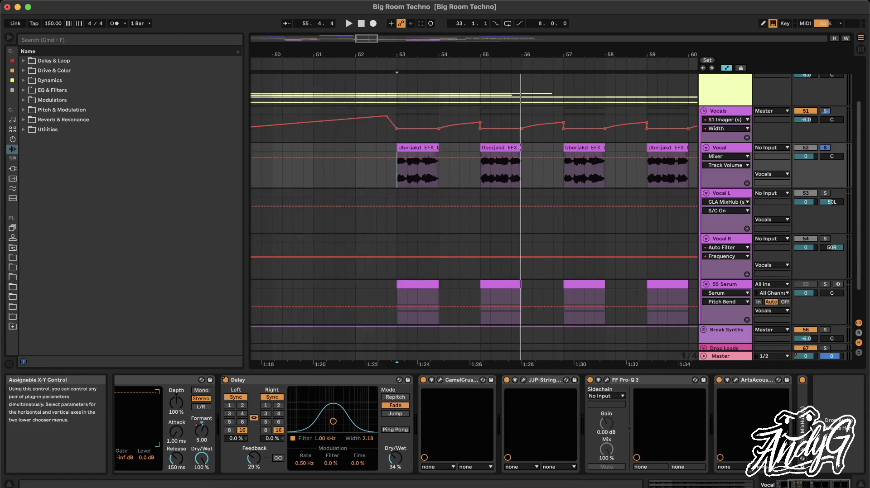
- Examine the CLA MixHub settings at the end of the Vocal track's effect chain and close its window
scroll(802, 423, right, 1)
scroll(803, 424, right, 3)
click(705, 381)
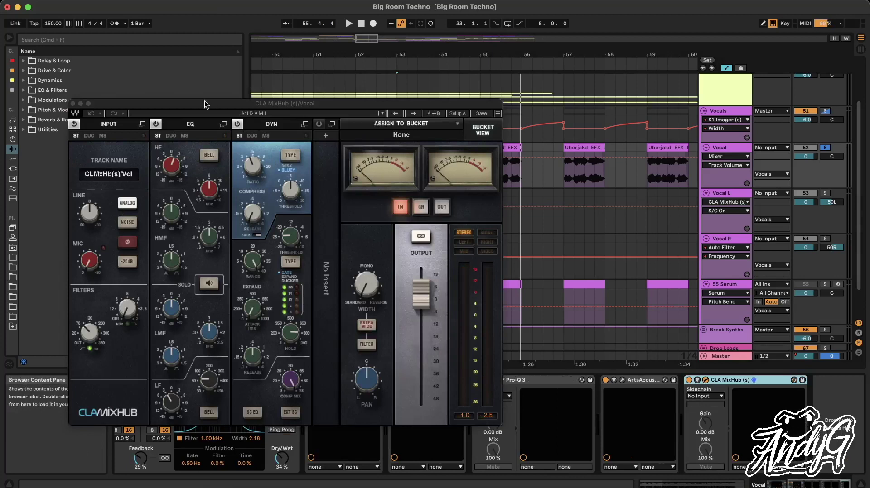
drag(204, 104, 204, 74)
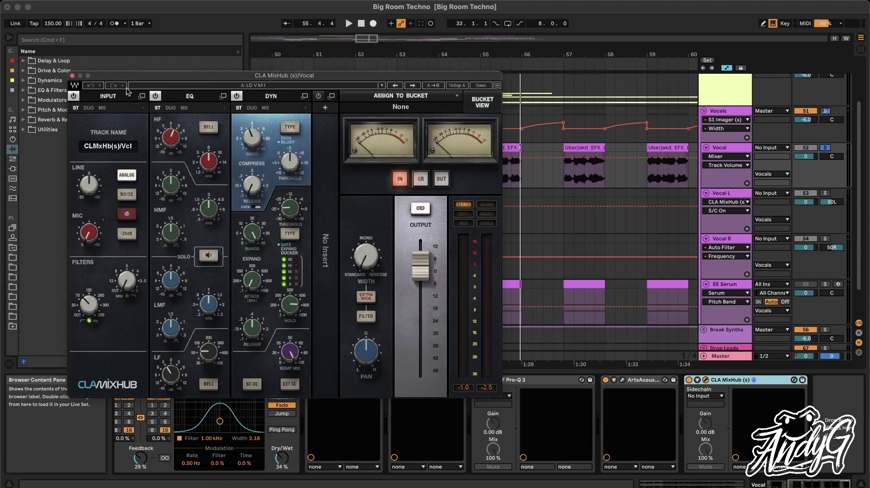
click(72, 75)
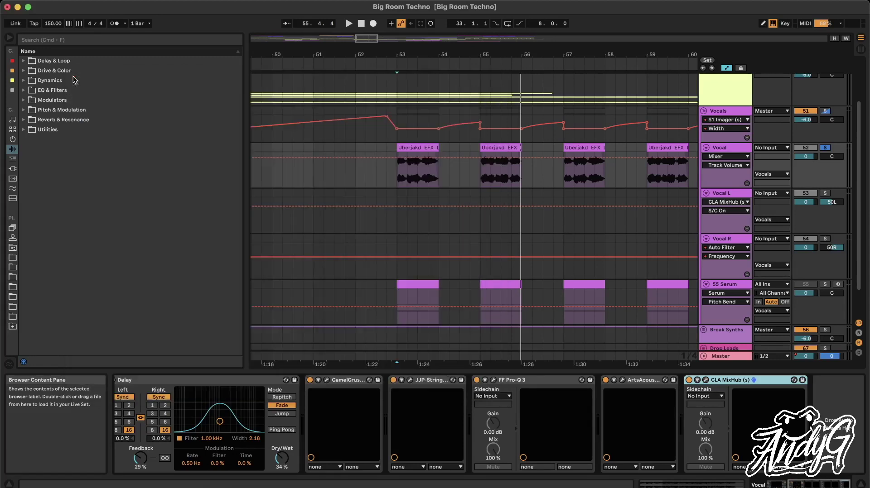
- Solo the whole Vocals group instead of only the Vocal track, and show the Delay's Device On automation on the Vocal track
click(748, 115)
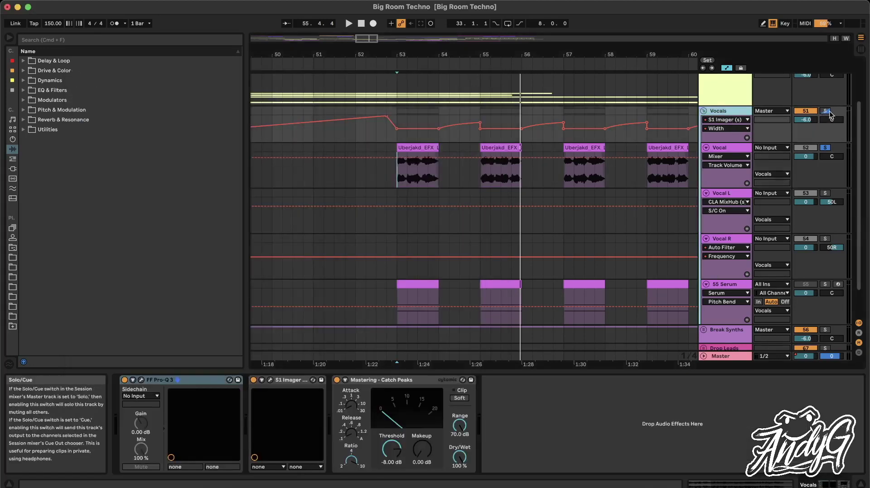
click(403, 205)
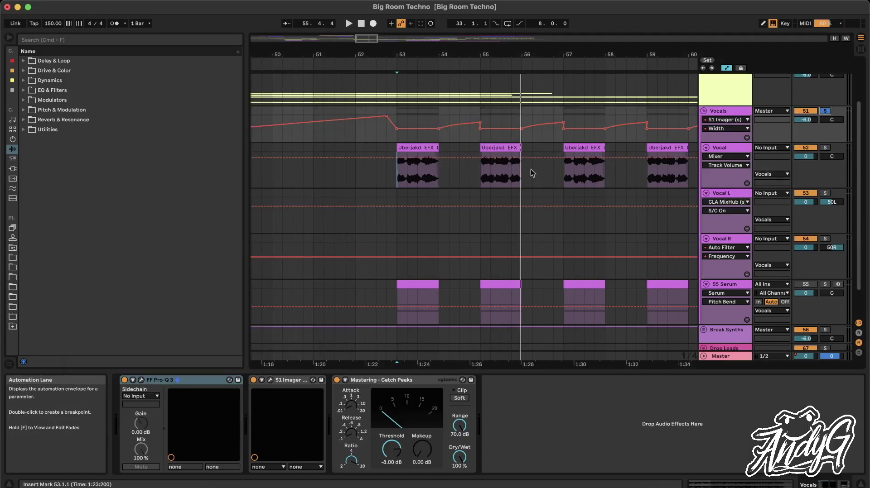
click(725, 157)
click(703, 180)
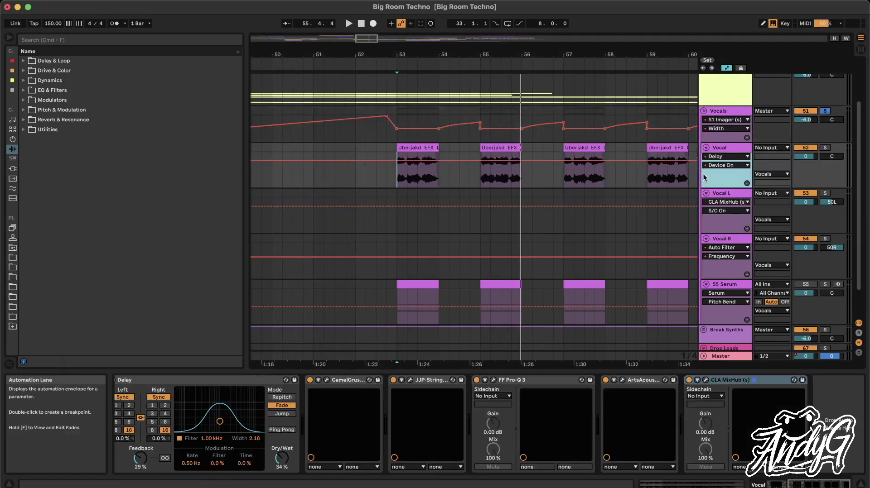
click(725, 165)
click(716, 157)
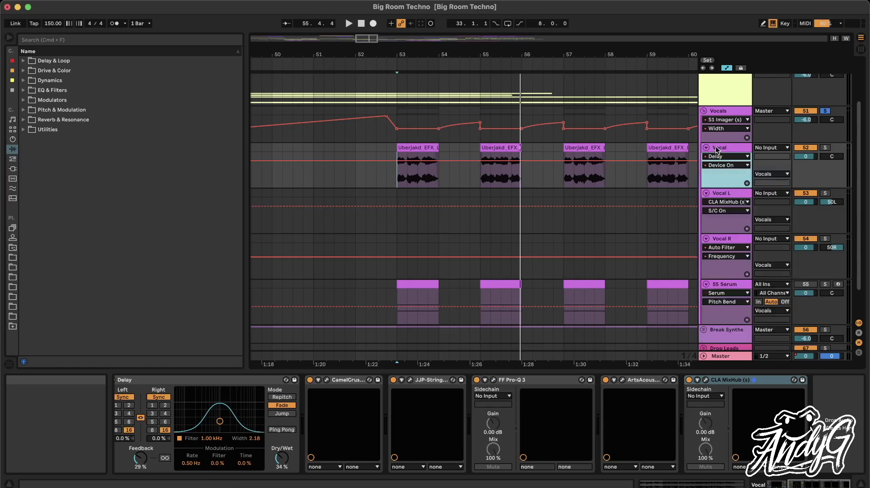
click(717, 149)
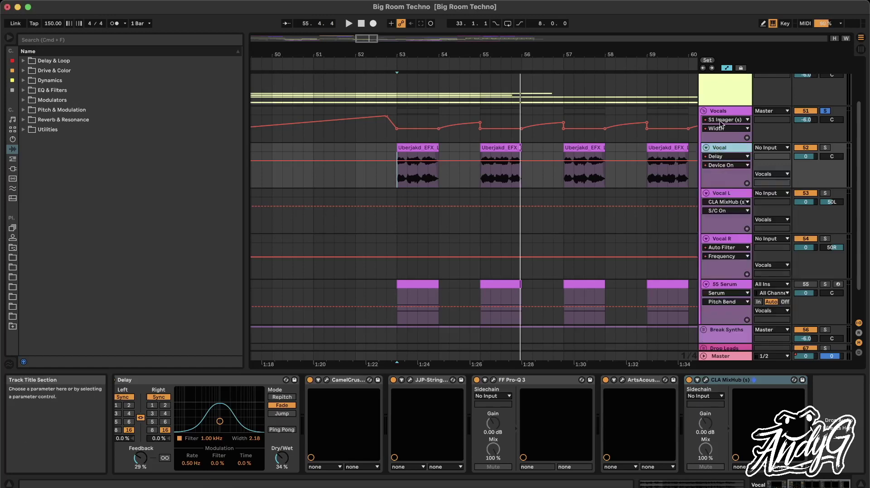
- Play the soloed Vocals group from bar 53 to hear its S1 Imager Width automation, and end with the Vocal volume reset to 0 dB
click(398, 114)
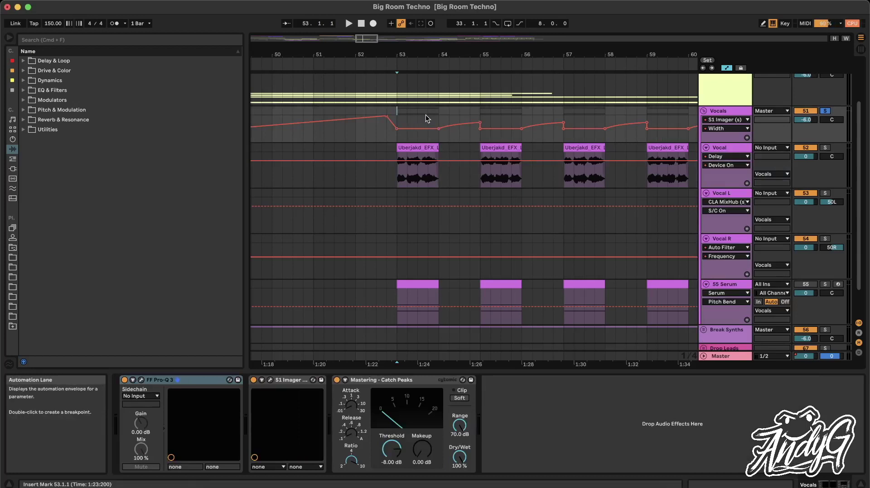
drag(427, 118, 467, 119)
click(401, 120)
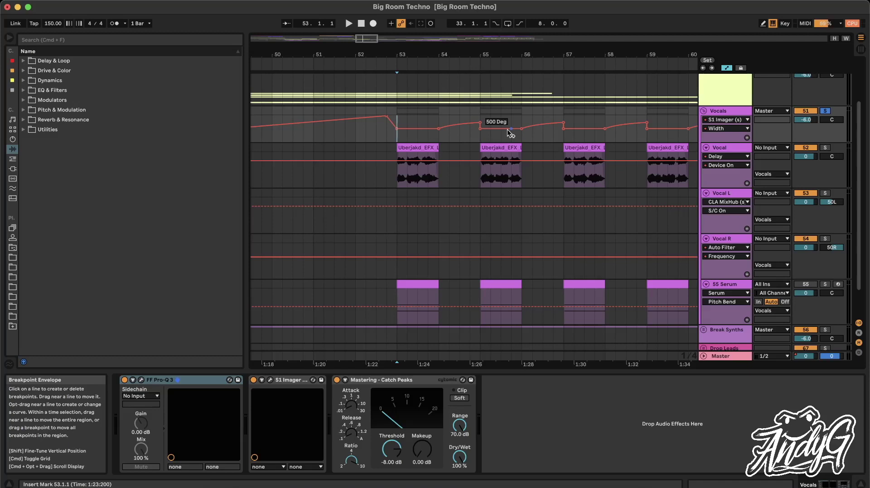
key(space)
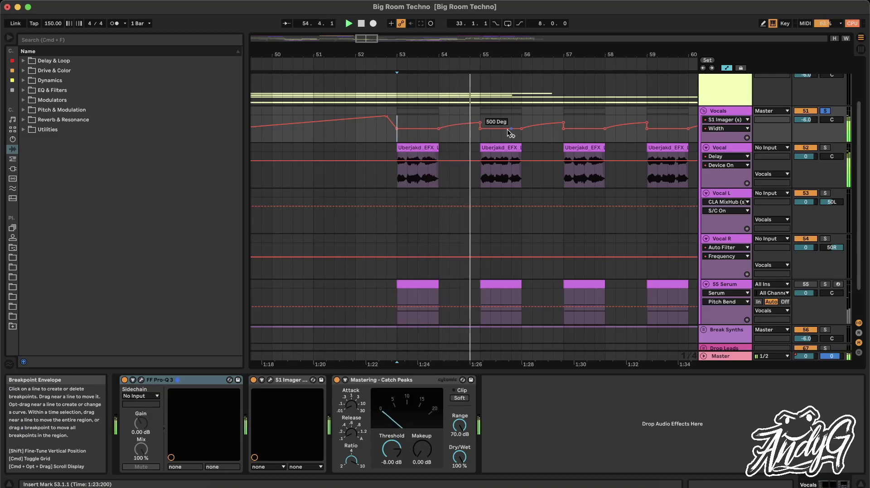
click(723, 157)
click(721, 149)
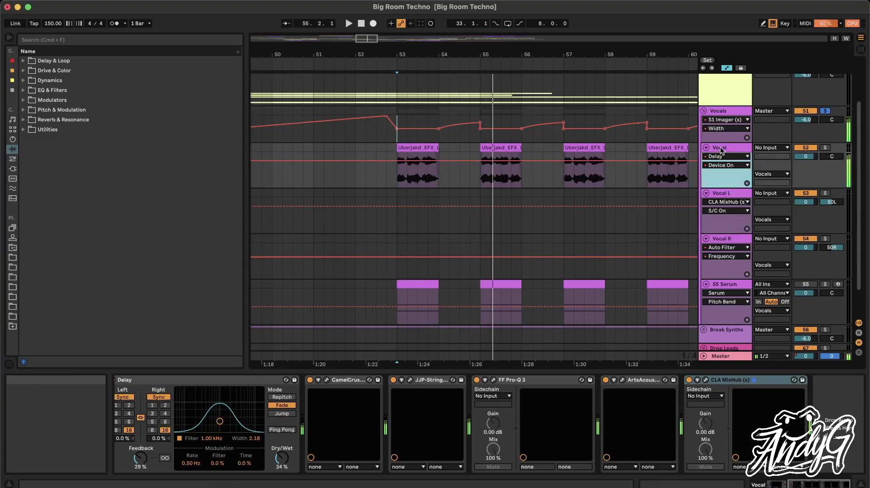
drag(818, 165, 818, 236)
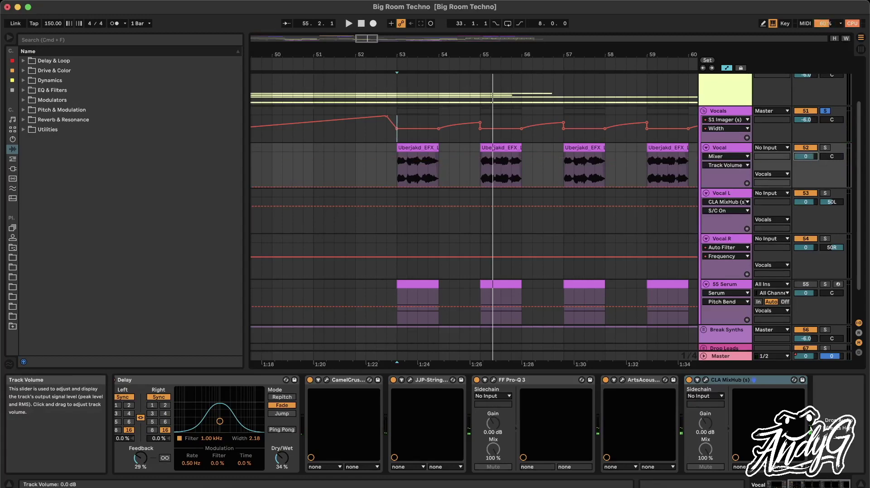
- Look over the vocal section up to bar 69 and open the notes of the 55-Serum clip at bar 53
scroll(513, 203, right, 6)
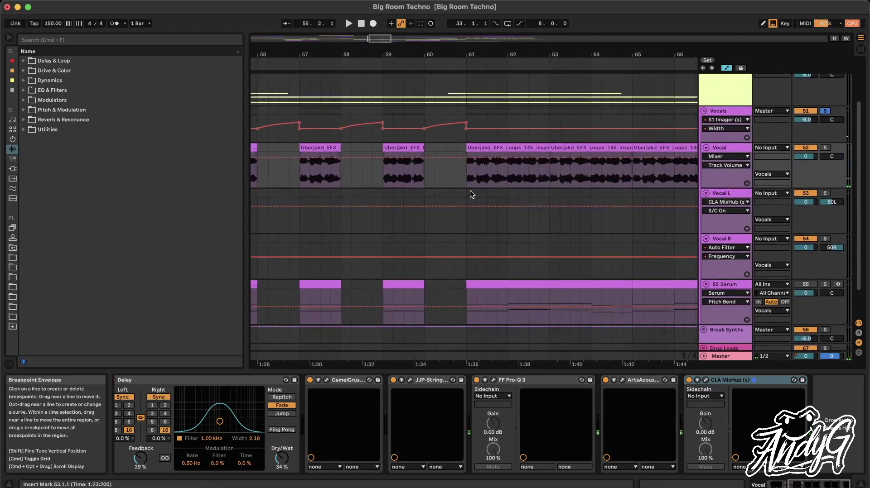
scroll(461, 197, right, 4)
scroll(461, 196, down, 1)
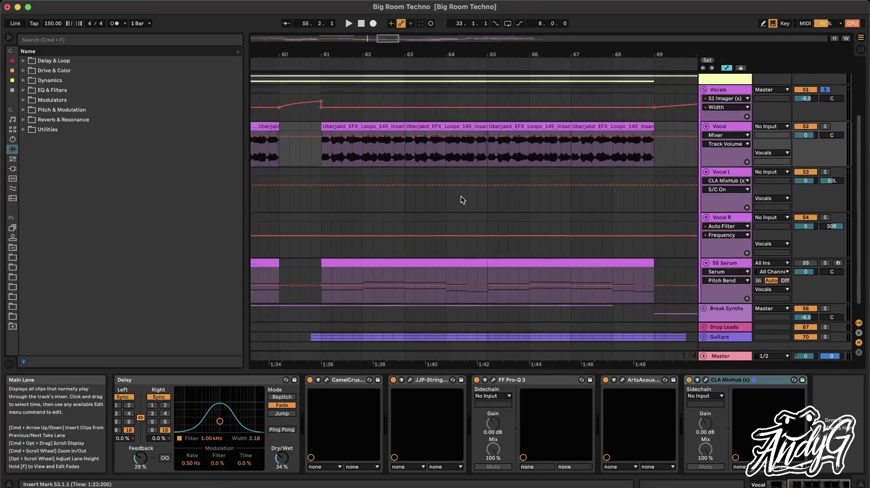
scroll(460, 196, left, 8)
scroll(359, 248, down, 1)
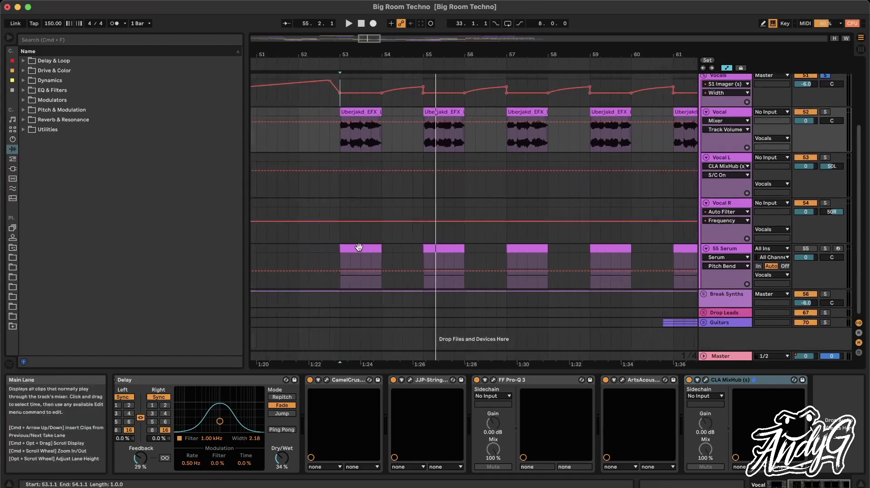
scroll(358, 248, left, 1)
double_click(374, 248)
scroll(382, 371, down, 5)
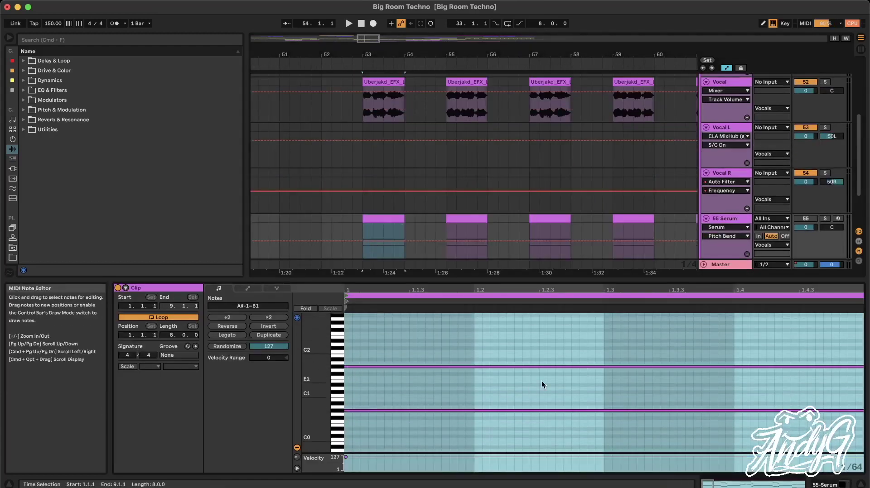
- Return to the 55-Serum track's device view and play the Vocals group from bar 61 through the continuous vocal section
click(726, 218)
scroll(568, 286, right, 1)
scroll(567, 284, right, 10)
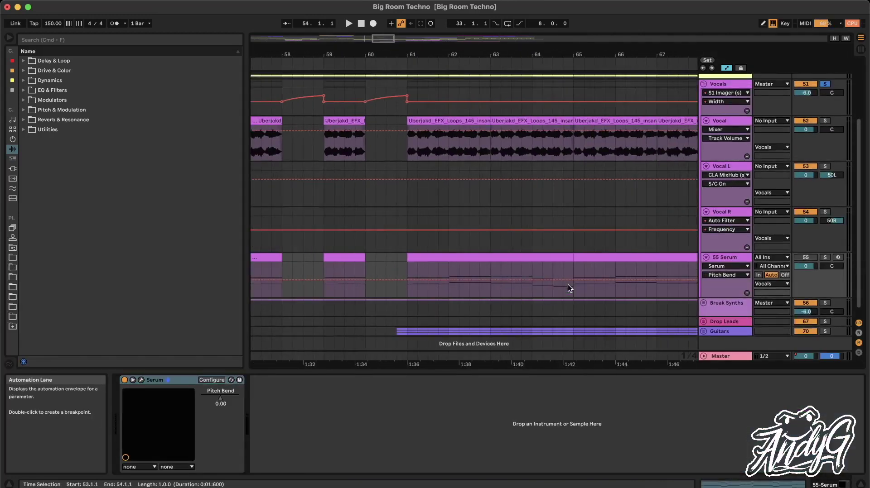
click(407, 165)
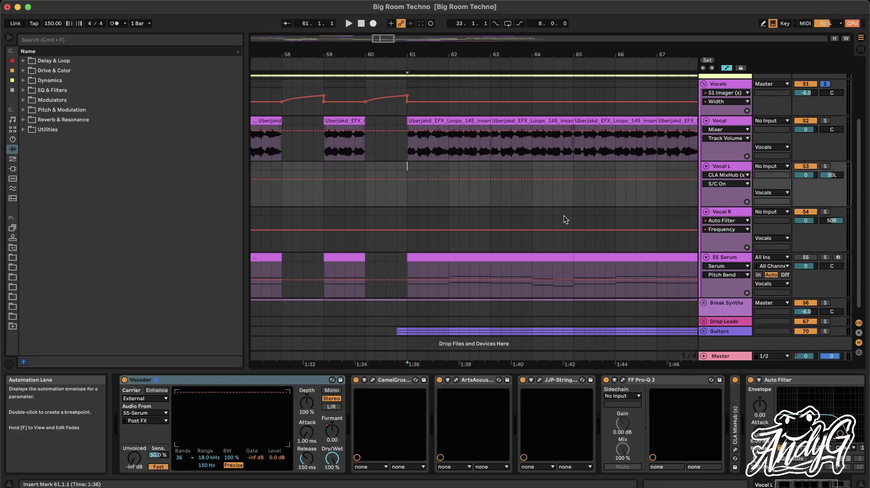
key(space)
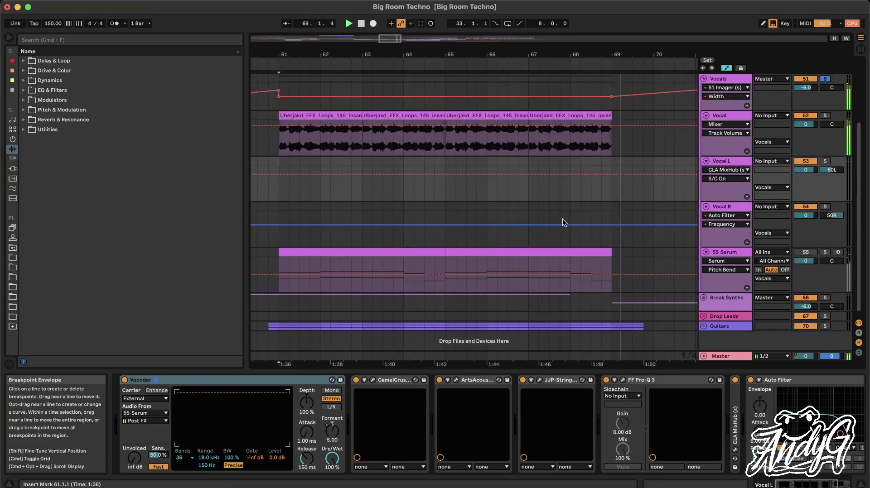
scroll(562, 219, up, 2)
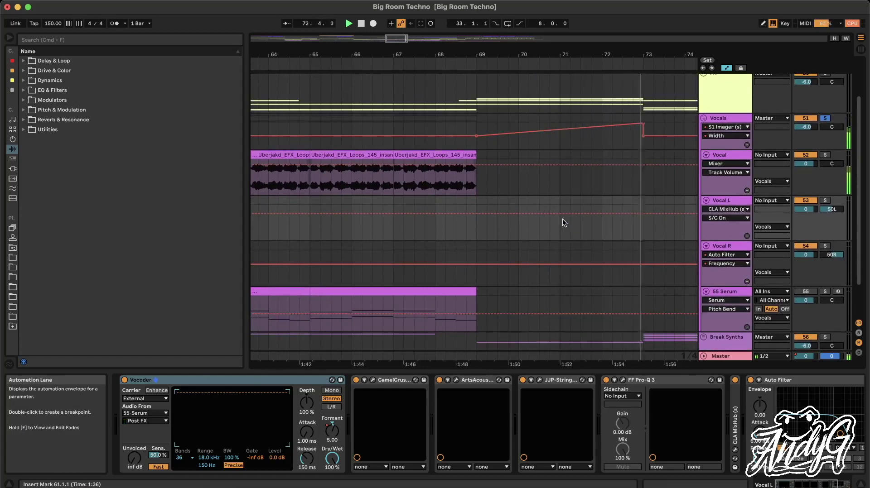
scroll(523, 246, down, 2)
scroll(523, 246, left, 3)
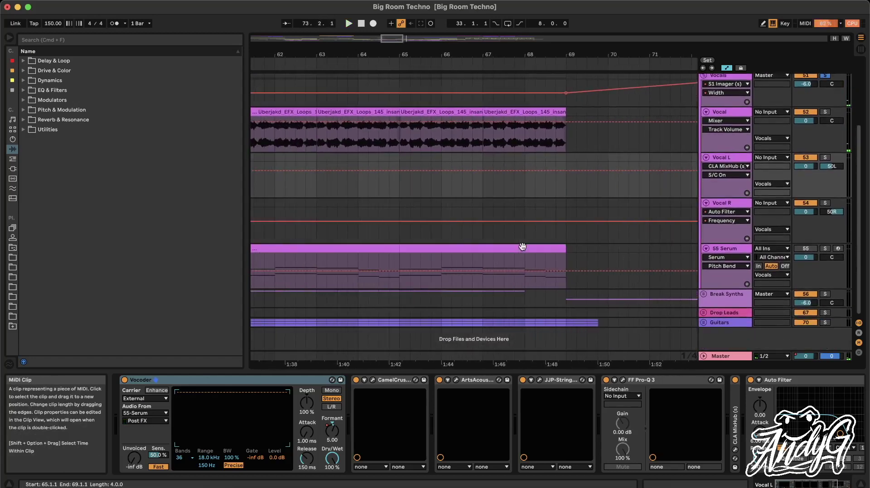
scroll(522, 247, left, 4)
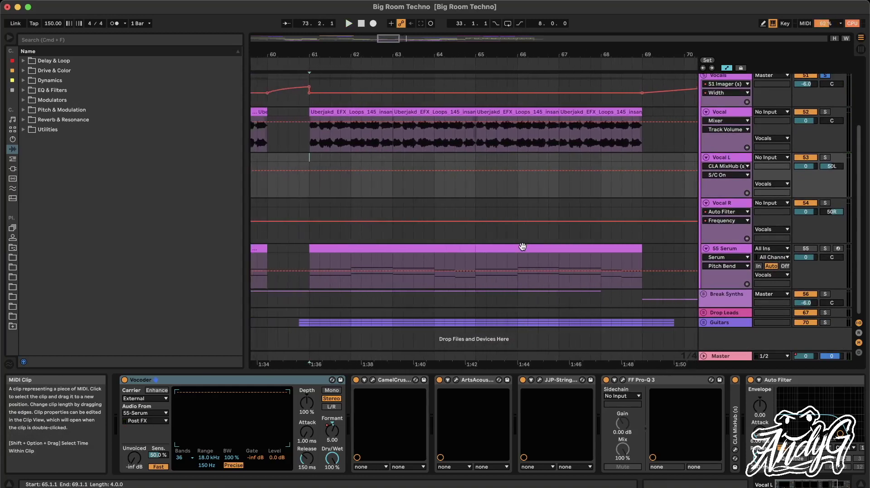
- Fold the Vocals group in the arrangement
click(733, 250)
scroll(736, 204, up, 5)
click(739, 155)
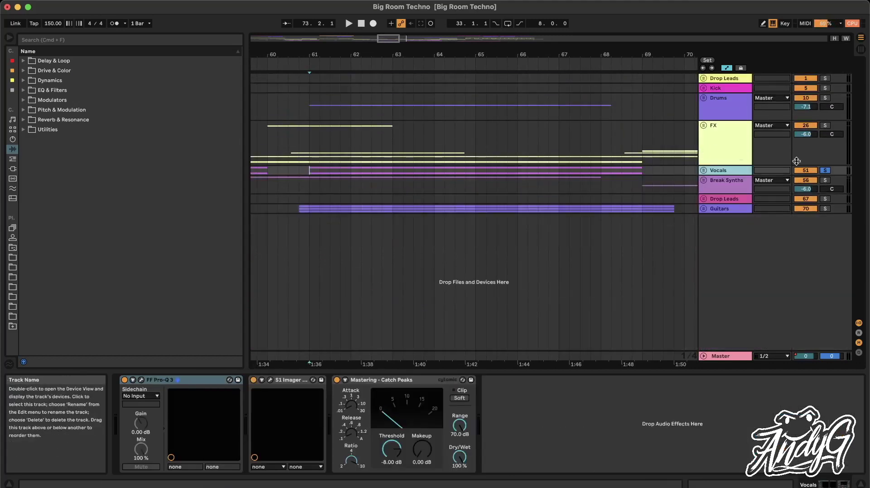
- Unfold the Break Synths group and start playback from bar 49 at the beginning of the Reese Bass clip
scroll(482, 203, left, 10)
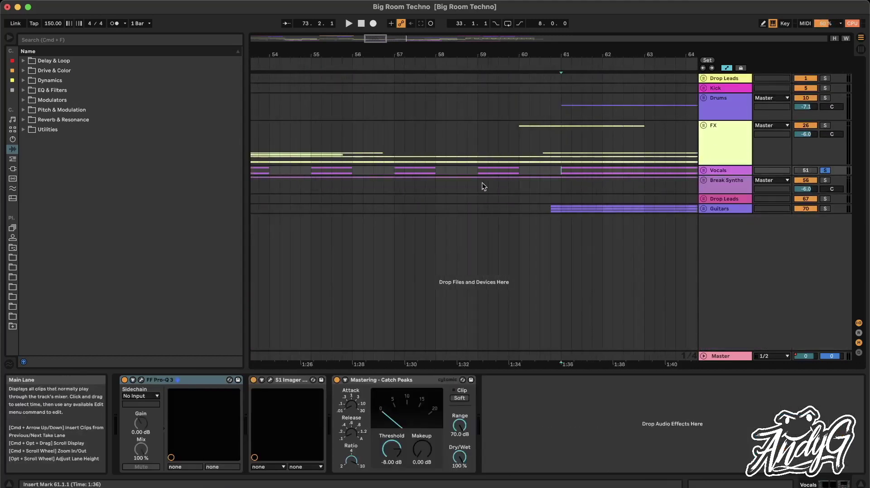
click(477, 178)
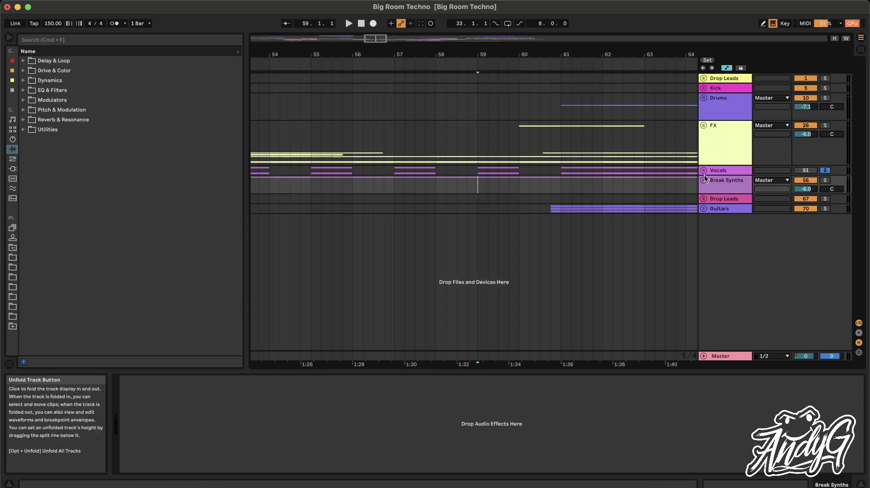
scroll(512, 194, left, 3)
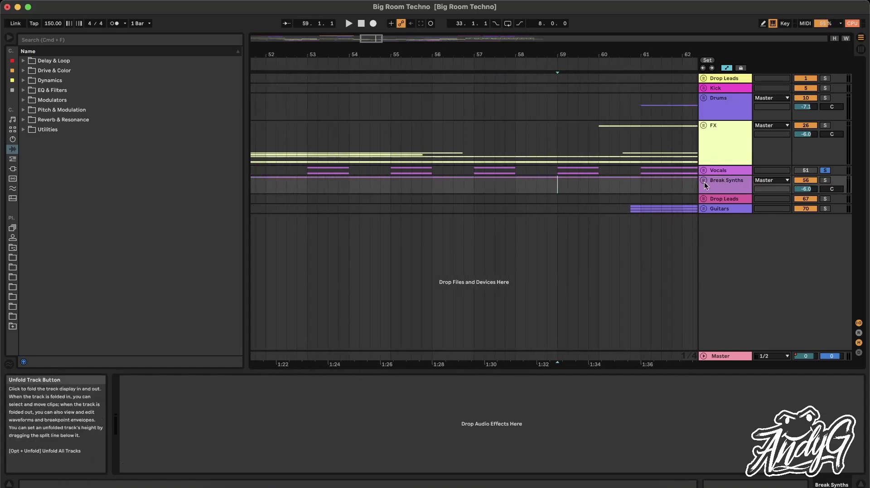
click(703, 182)
scroll(482, 229, left, 8)
scroll(483, 228, down, 2)
click(349, 216)
key(space)
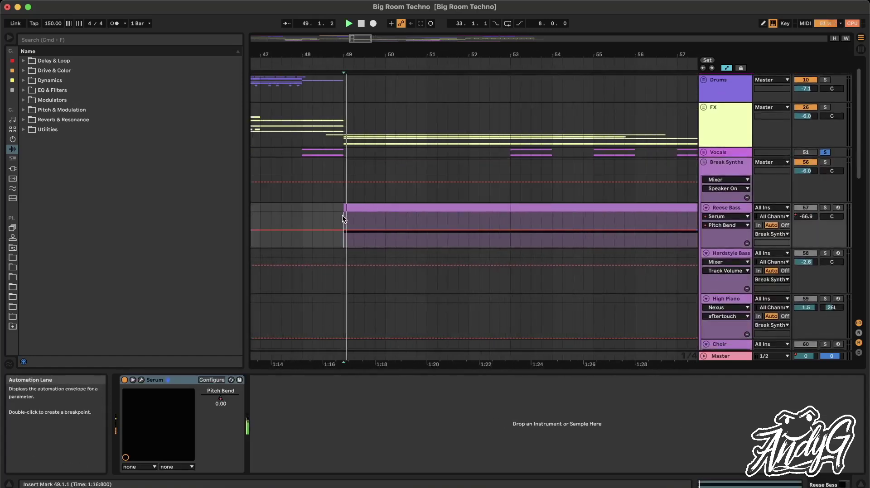
- Play the Reese Bass track soloed from bar 61 and view its Serum patch
scroll(422, 226, right, 12)
click(479, 216)
key(space)
key(space)
click(825, 205)
scroll(503, 189, right, 4)
scroll(502, 189, down, 1)
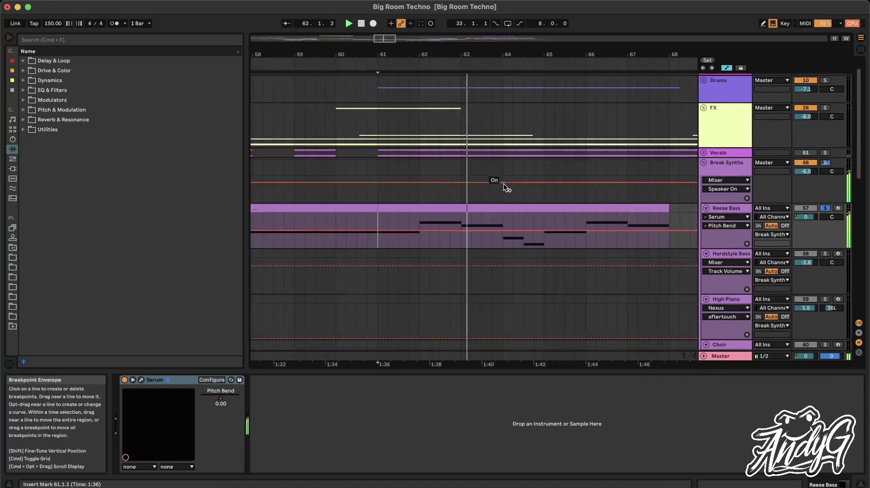
scroll(506, 188, right, 1)
scroll(506, 189, down, 1)
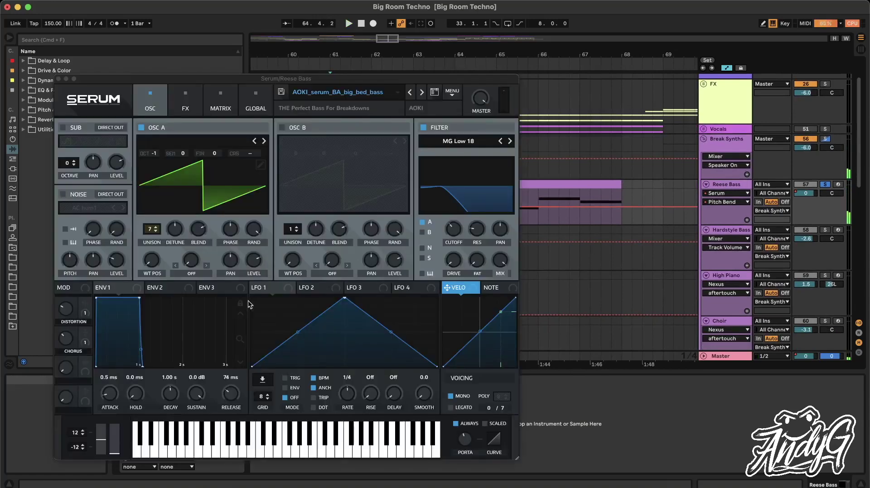
click(58, 80)
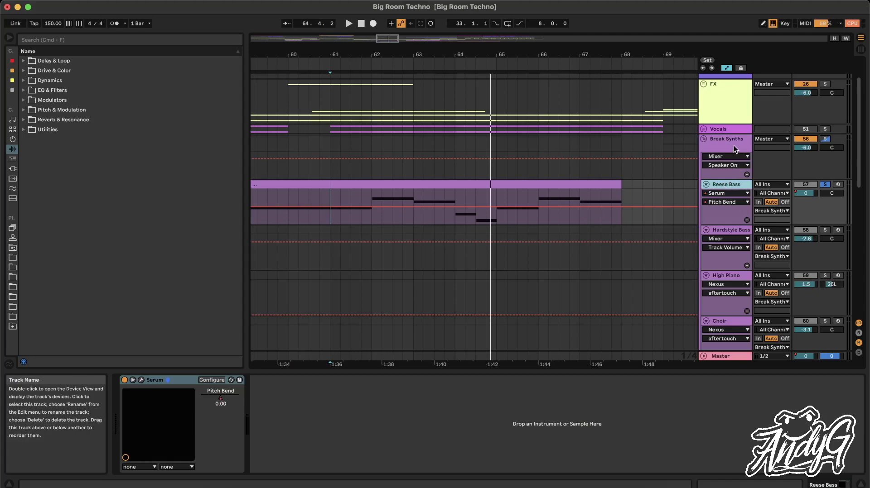
- Collapse the Break Synths group and solo the Guitars group
scroll(480, 281, down, 3)
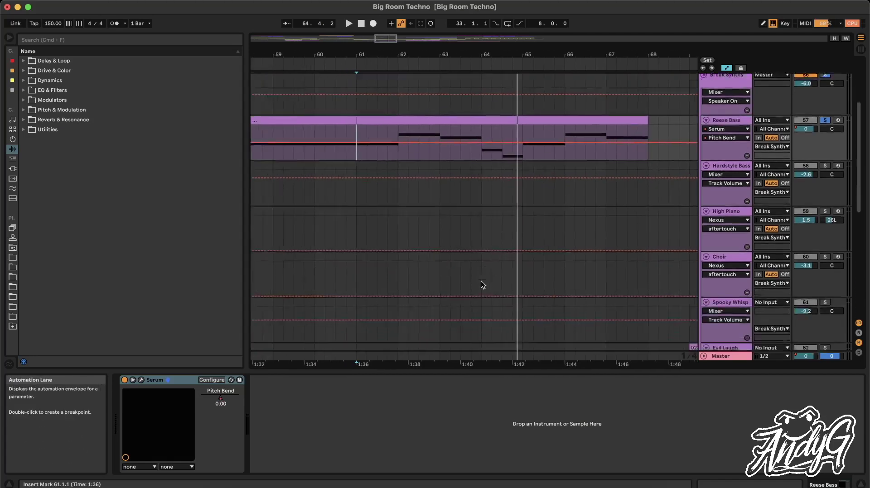
scroll(480, 281, down, 2)
scroll(480, 281, up, 6)
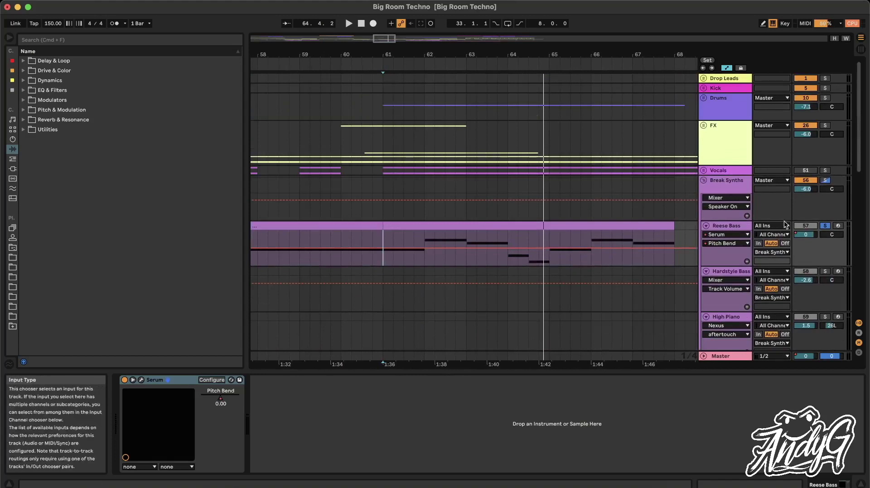
click(703, 181)
click(825, 209)
- Expand the Guitars group and play its GR, GL and GC tracks from 60.3.1
click(385, 211)
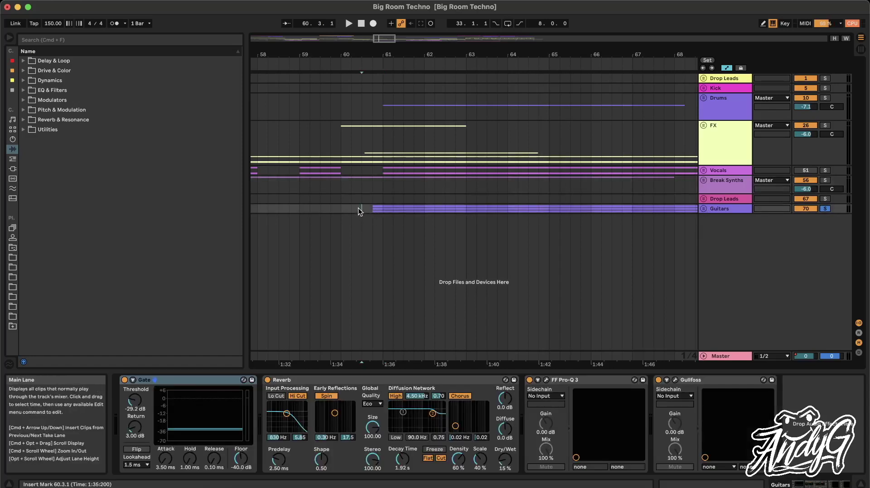
click(703, 208)
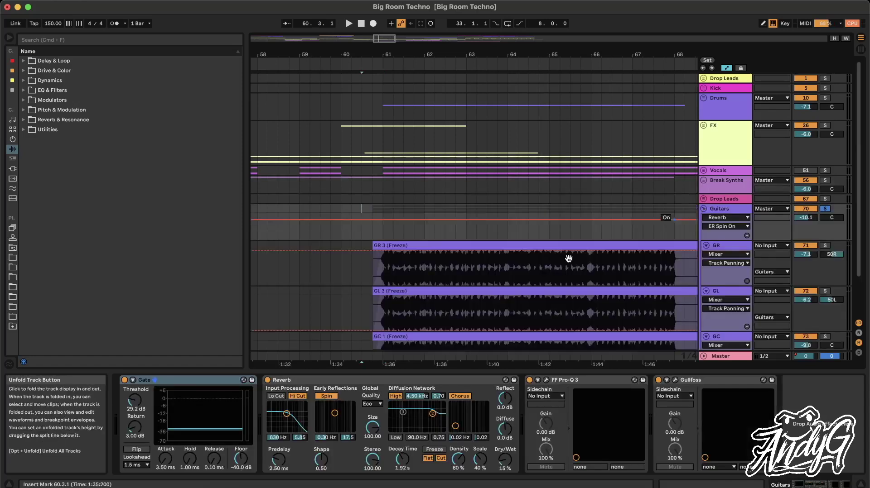
scroll(466, 295, down, 1)
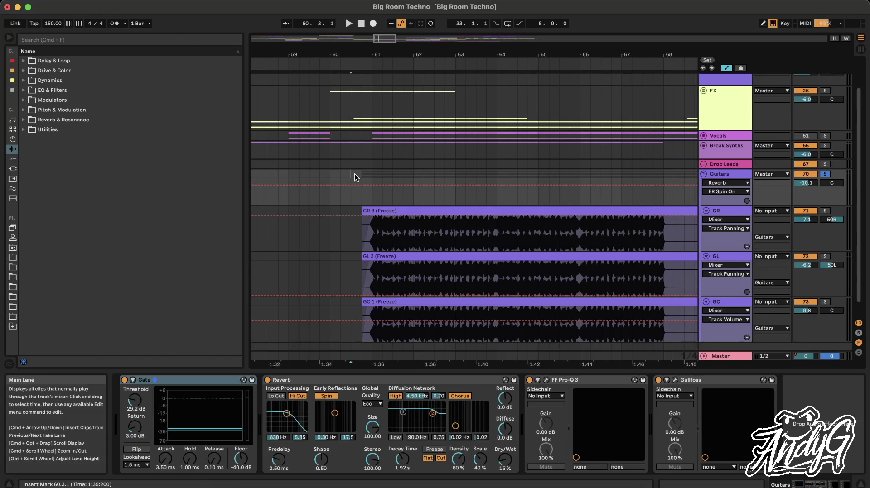
key(space)
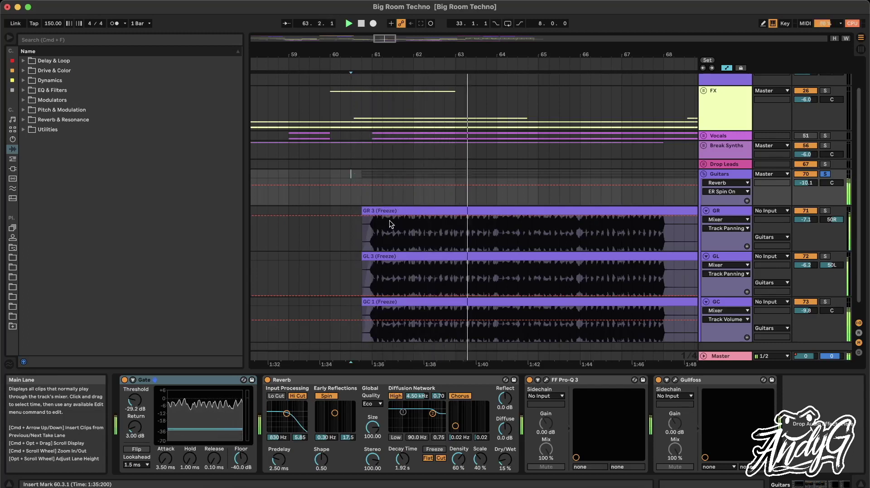
scroll(389, 220, down, 1)
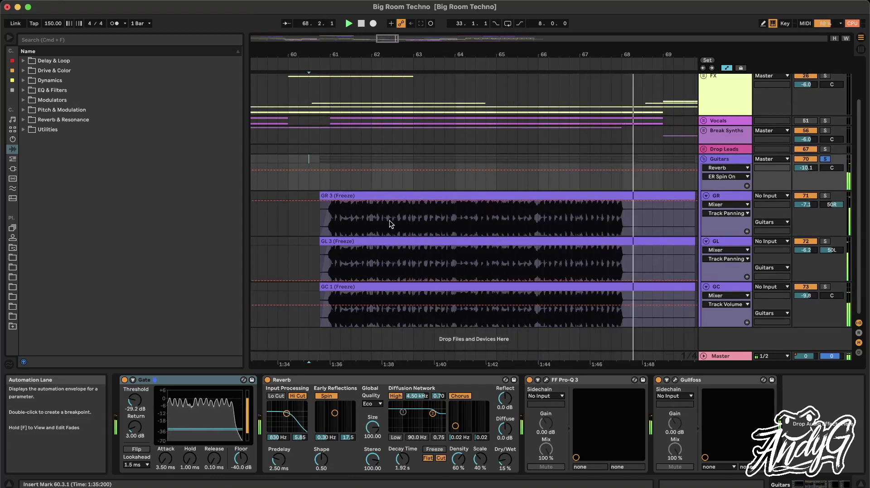
- Set the playback start to 61.1.1 and inspect the FF Pro-Q 3 equalizer curve on the Guitars group
click(328, 257)
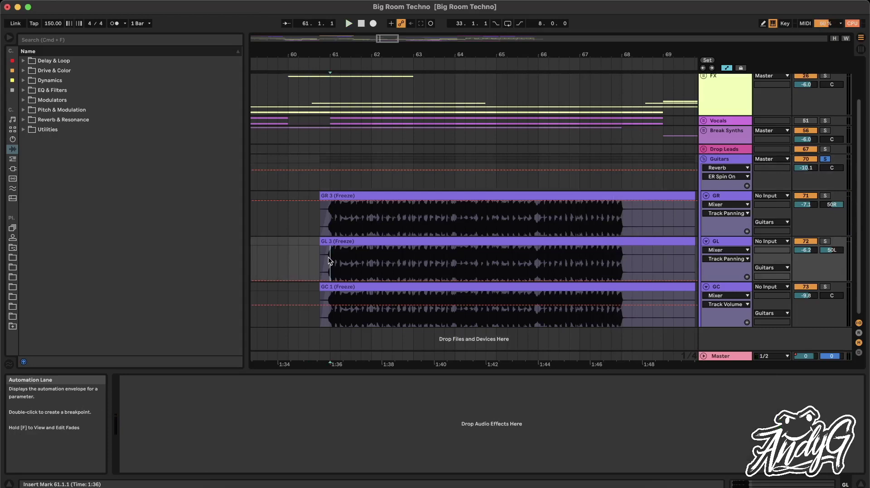
click(729, 156)
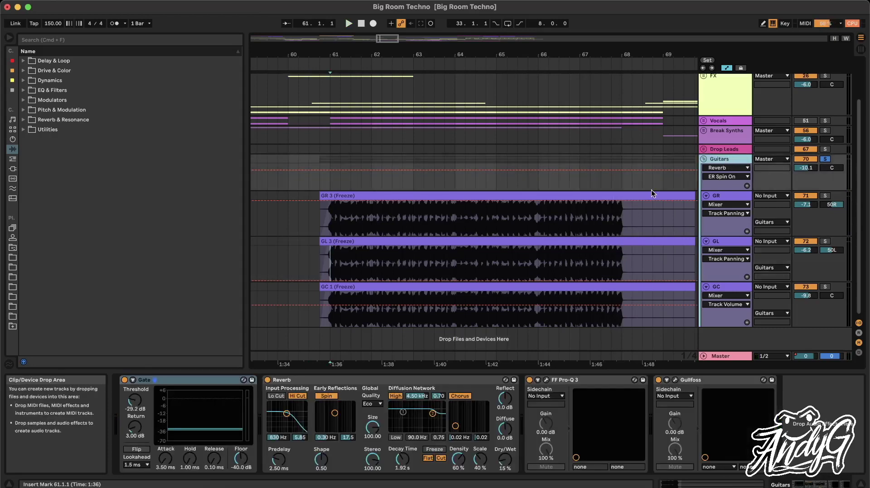
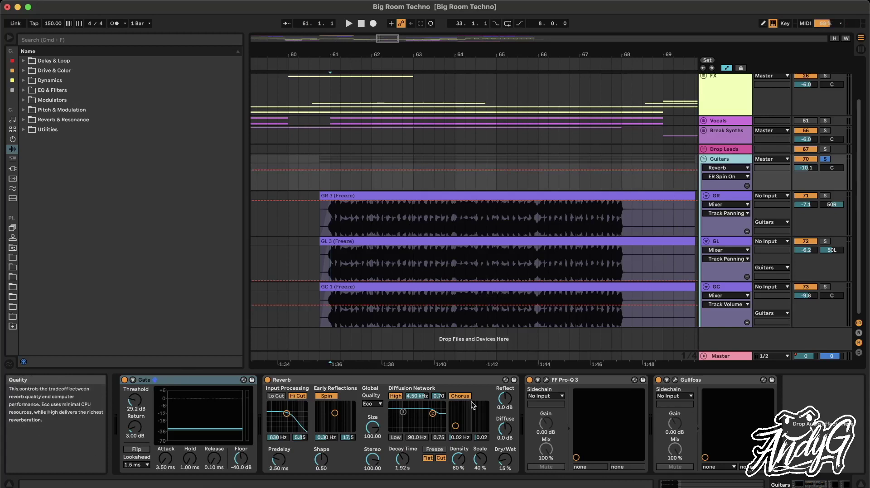
click(546, 383)
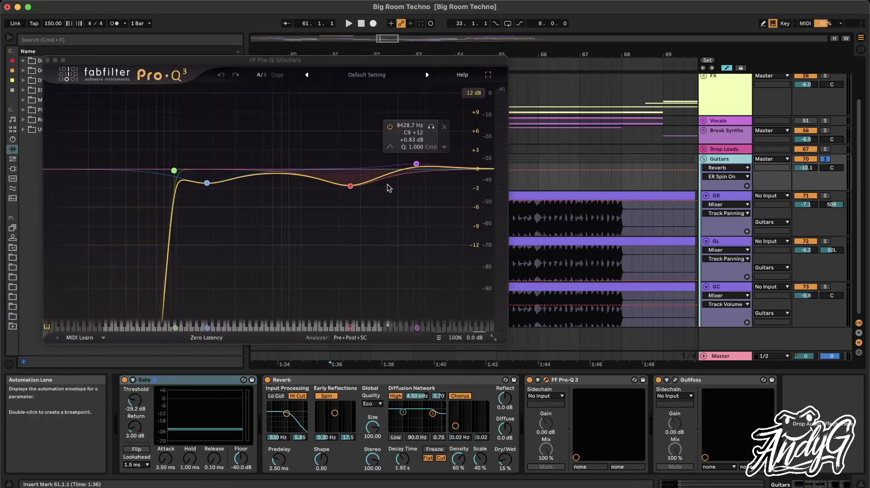
click(48, 60)
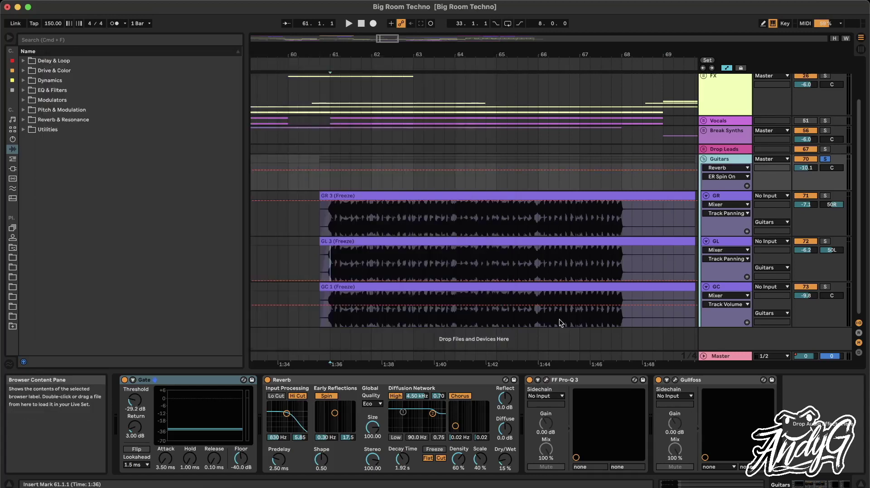
- Inspect the Gullfoss plugin on the Guitars group while the guitars play, and close its window
click(675, 380)
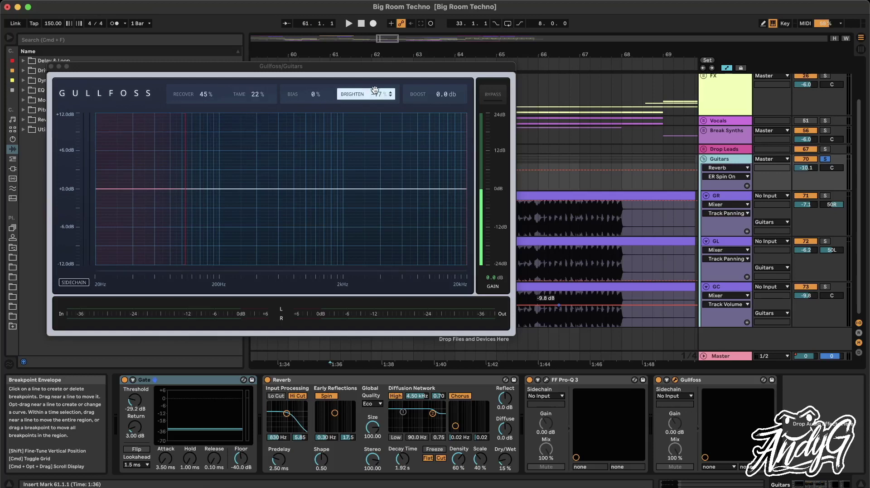
key(space)
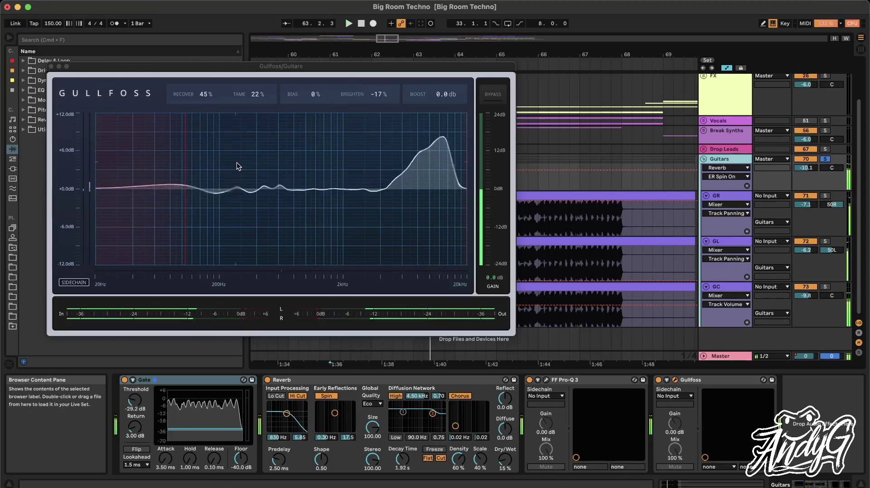
click(51, 66)
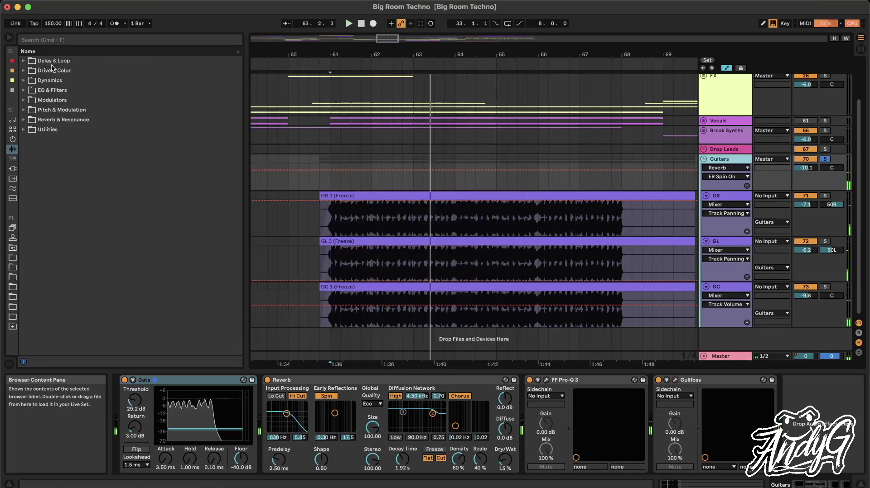
- Collapse the Guitars group, expand the FX group and play the soloed Vocal Scream track from bar 60
click(704, 159)
click(702, 125)
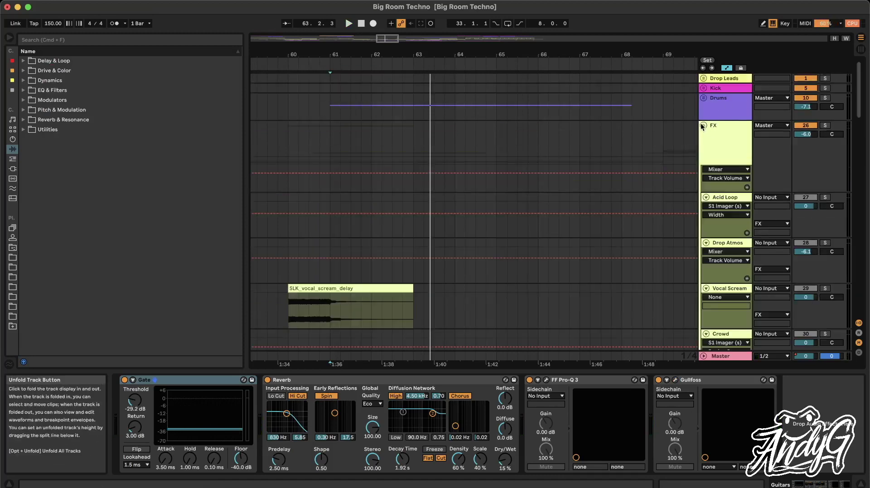
click(291, 299)
click(824, 288)
scroll(420, 308, down, 3)
scroll(423, 308, down, 2)
scroll(422, 309, left, 2)
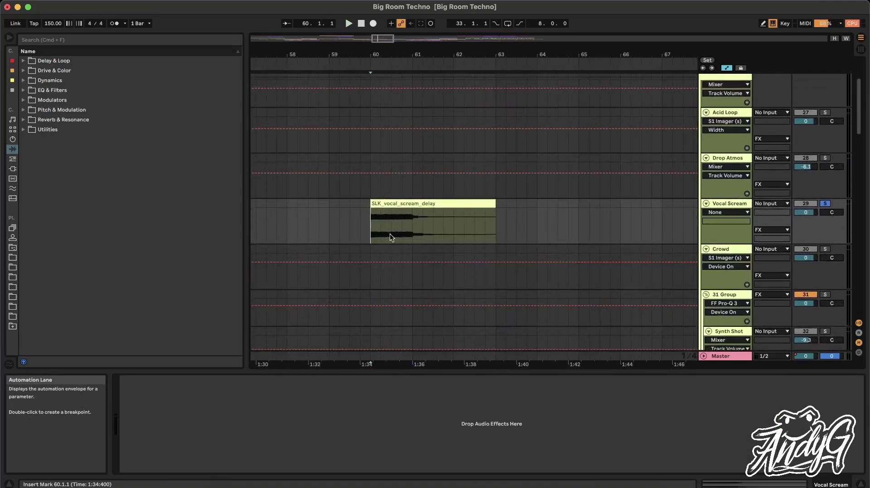
key(space)
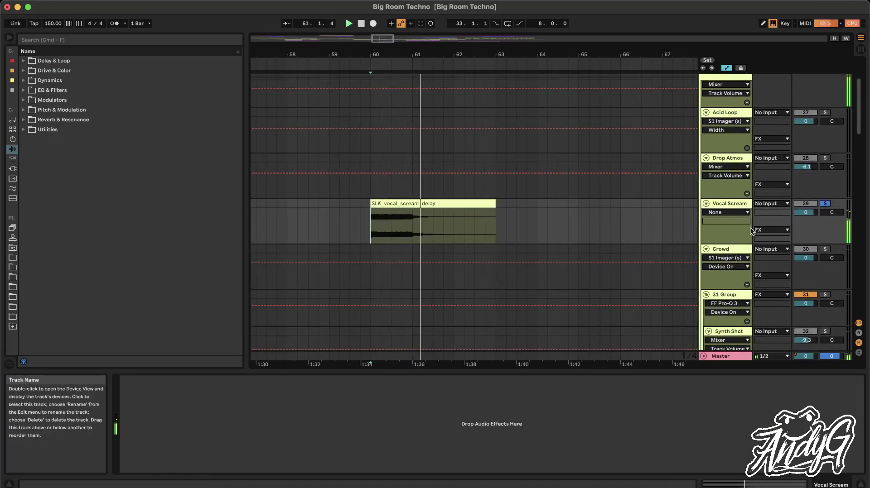
- Clear the Vocal Scream solo and collapse the FX group
scroll(569, 206, down, 5)
scroll(568, 205, up, 5)
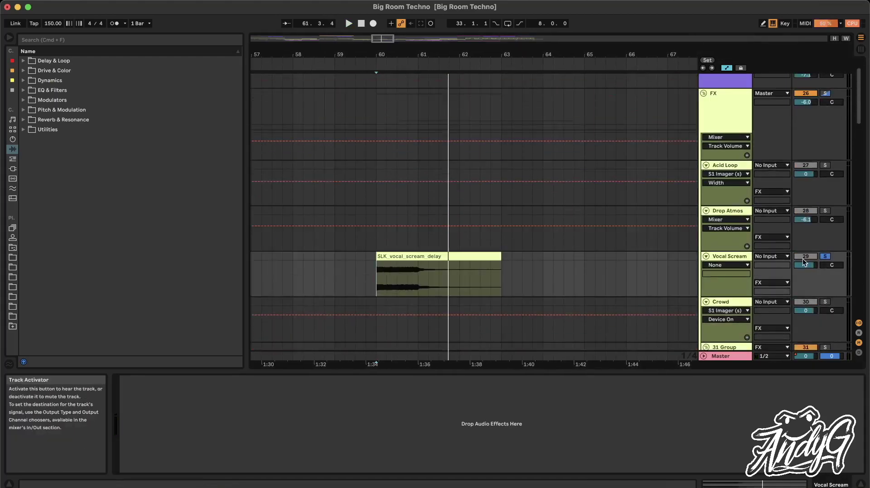
click(702, 93)
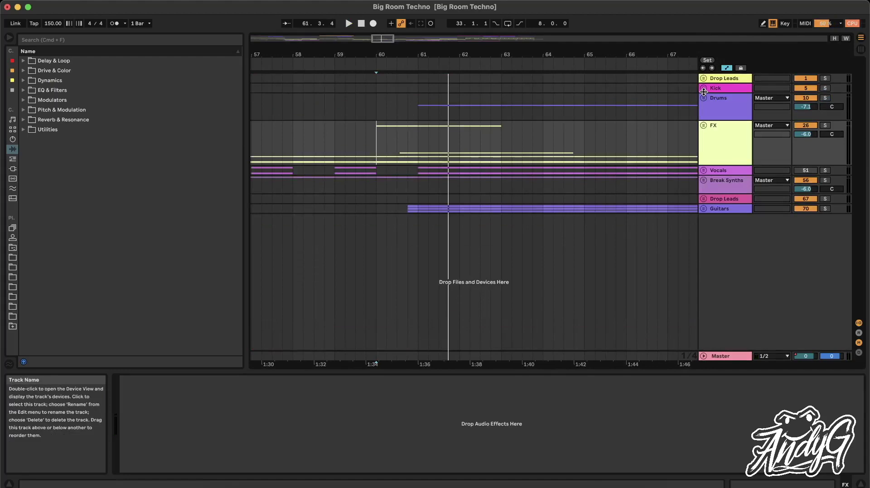
- Expand the FX group again and look through its tracks around bars 60 to 63
click(703, 125)
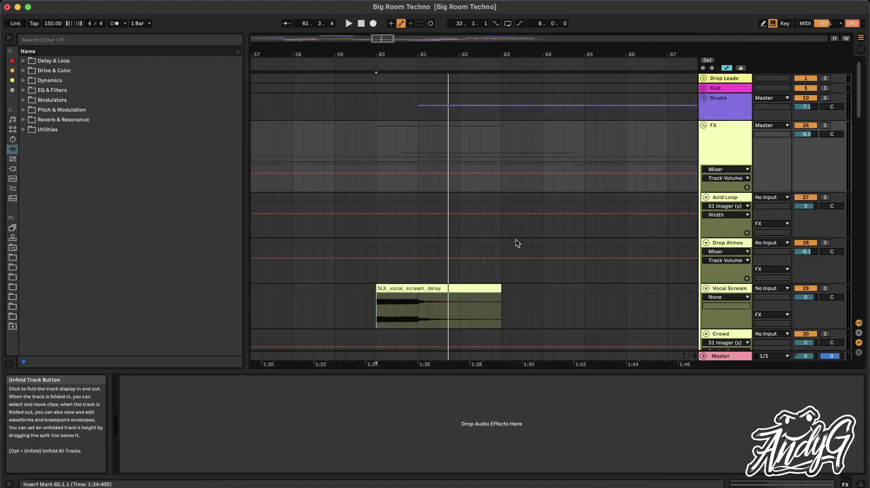
scroll(515, 240, down, 10)
scroll(515, 240, up, 8)
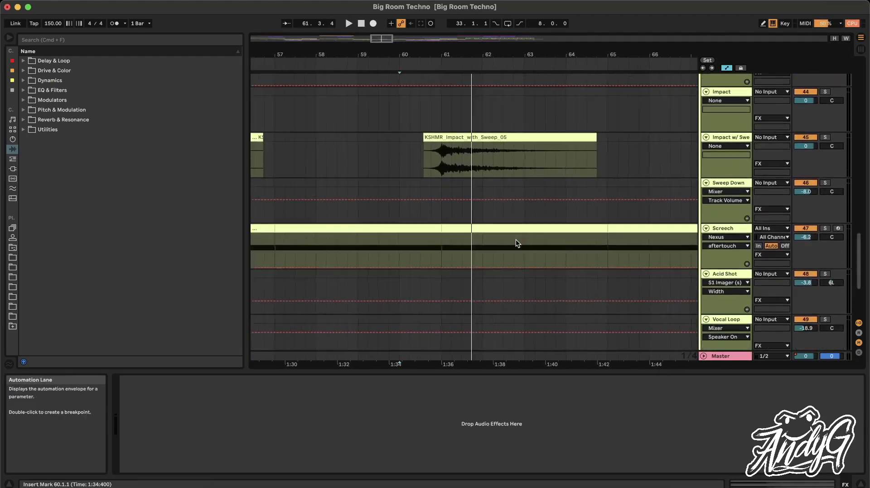
scroll(515, 240, up, 10)
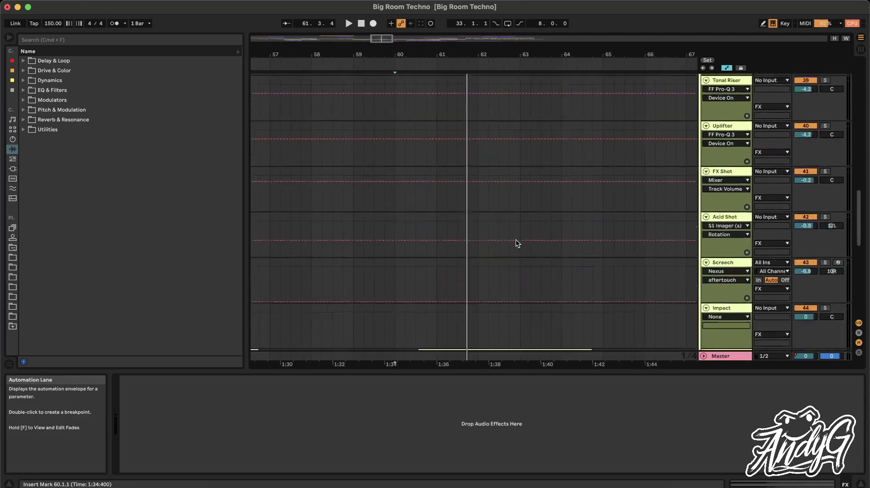
scroll(515, 240, up, 10)
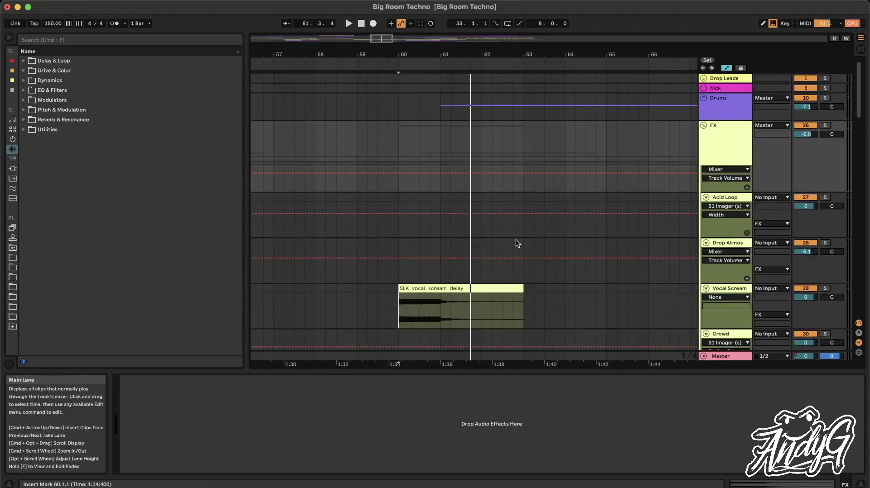
- Collapse the FX group and expand the Drums group to find the Metal Drum track
click(703, 125)
click(703, 97)
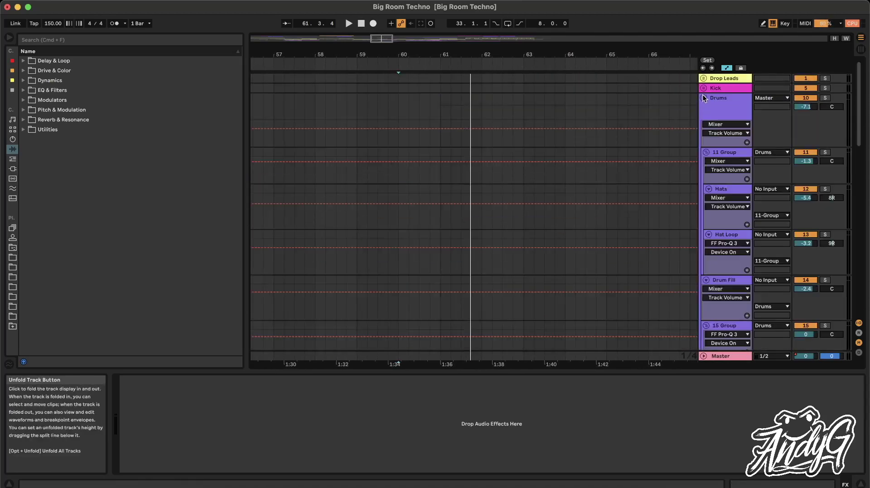
scroll(495, 232, down, 5)
scroll(495, 233, down, 2)
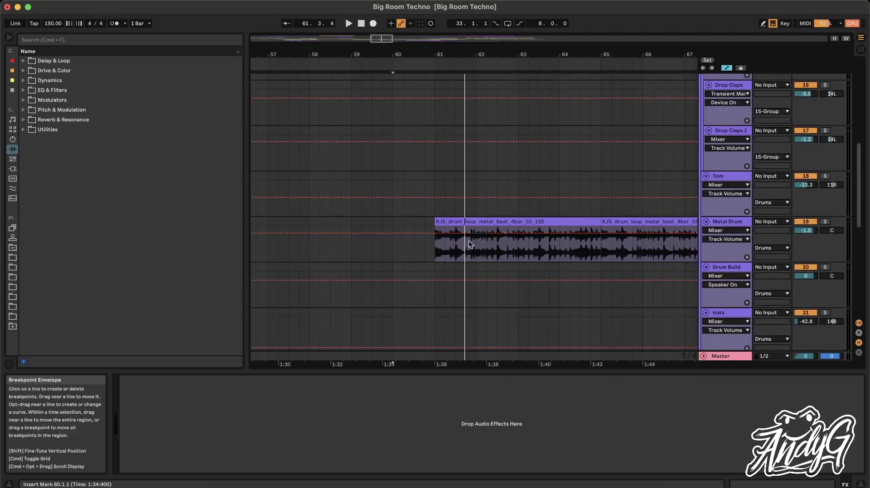
- Solo the Metal Drum track and play its KJS_drum_loop_metal_beat_4bar_03_150 loop from bar 61
click(433, 244)
scroll(433, 244, up, 2)
scroll(433, 244, right, 3)
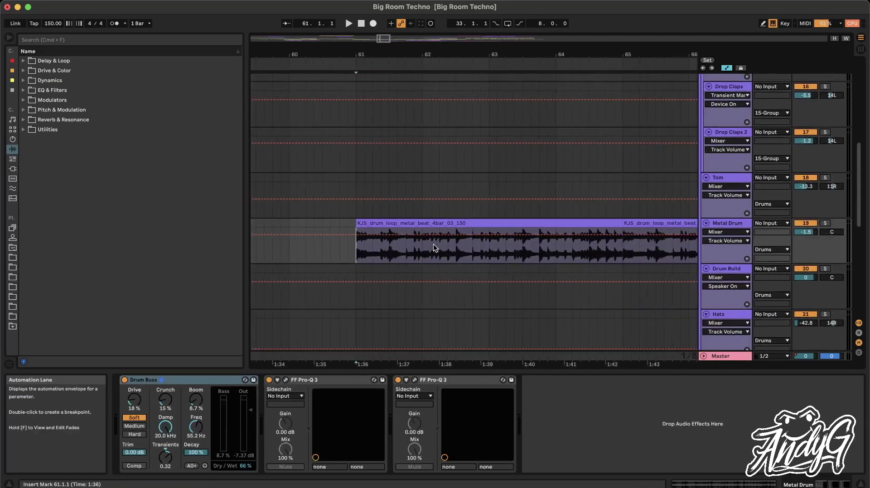
click(824, 223)
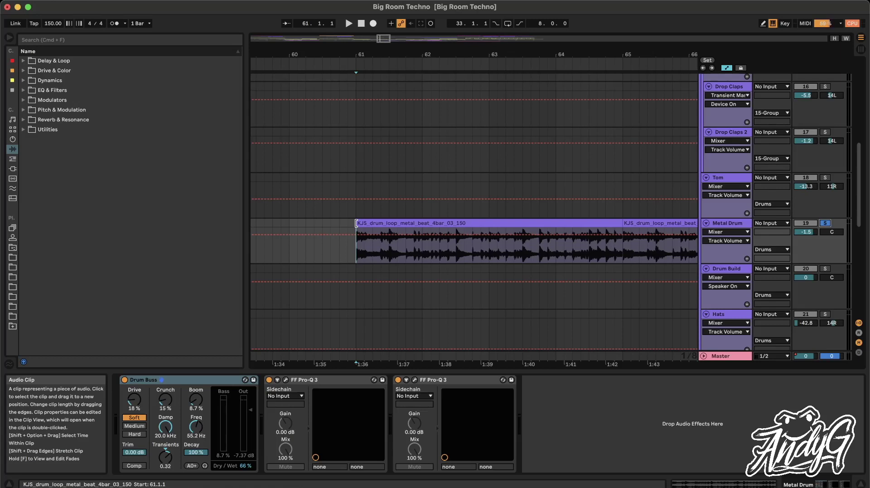
key(space)
scroll(356, 227, down, 1)
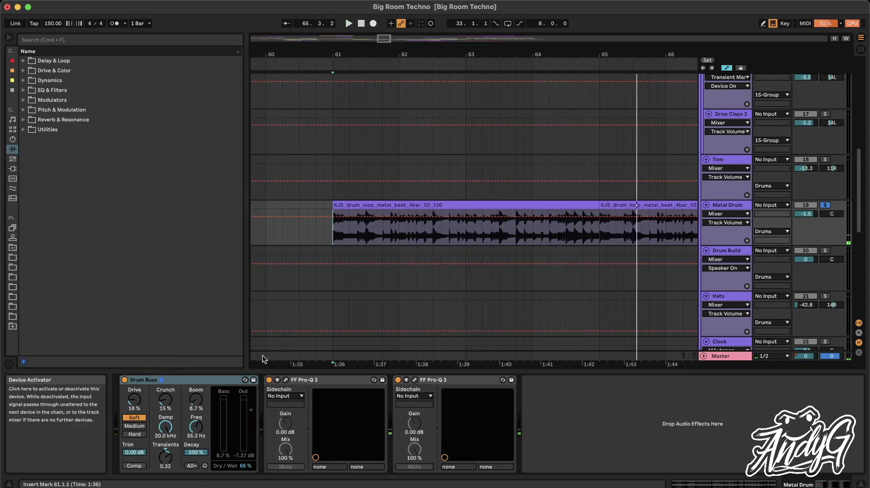
- Select the Metal Drum track's whole device chain and play the loop again from 61.1.1
key(super+a)
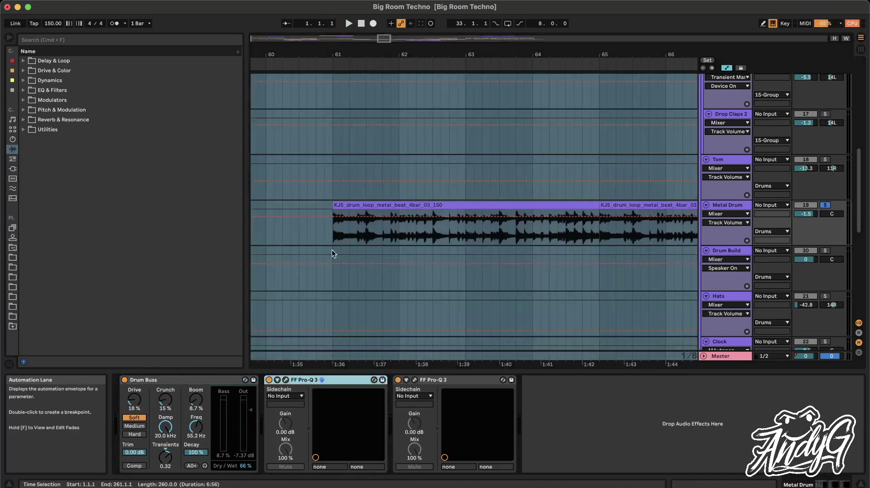
click(325, 237)
click(336, 231)
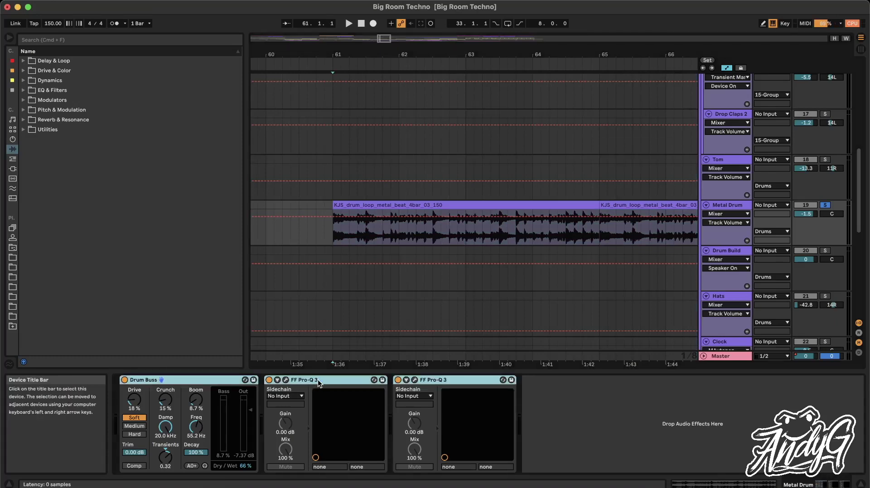
key(space)
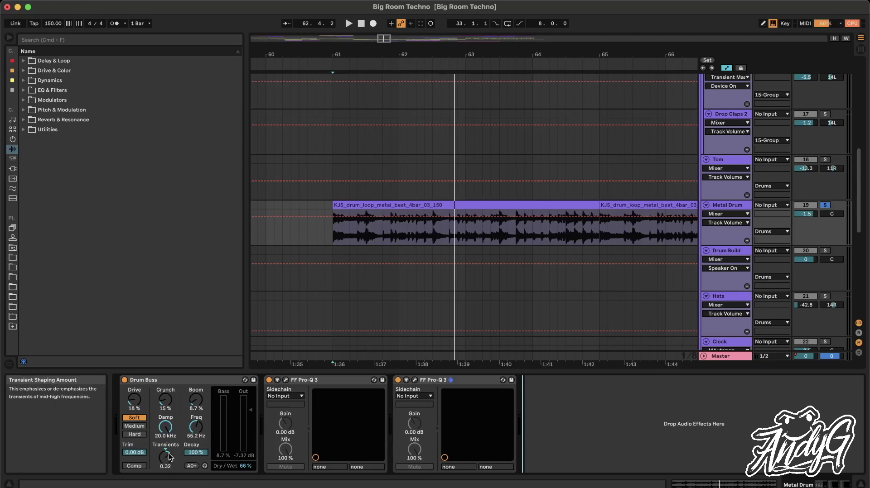
- Open both FF Pro-Q 3 equalizers on the Metal Drum track in turn to check their curves, closing each one
click(285, 380)
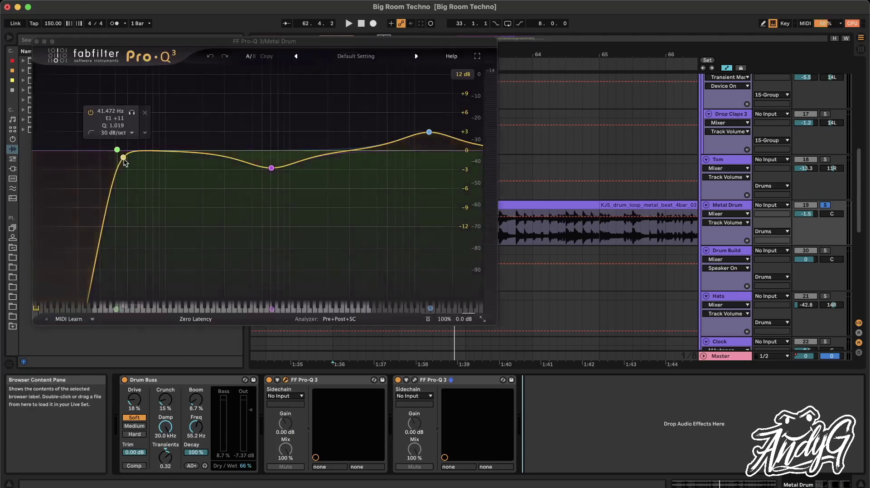
click(36, 41)
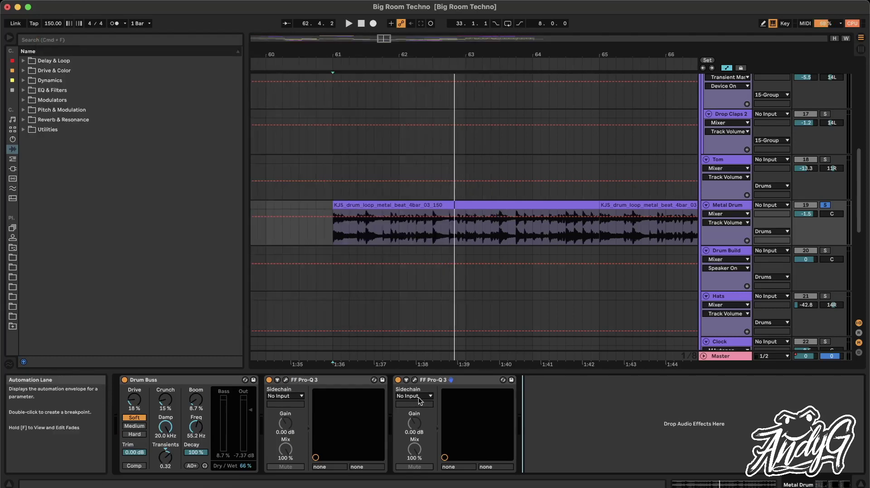
click(415, 381)
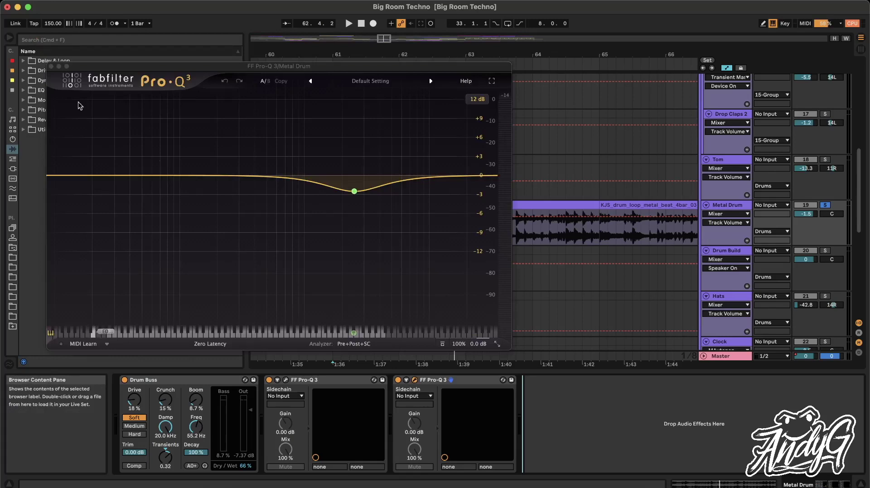
click(51, 67)
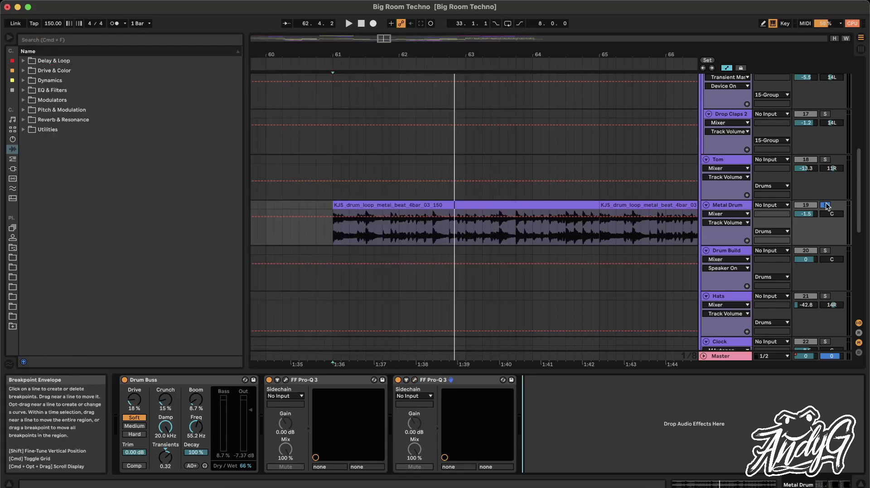
- Turn off the Metal Drum solo, collapse the Drums group and play the full arrangement from bar 69
alt+click(706, 205)
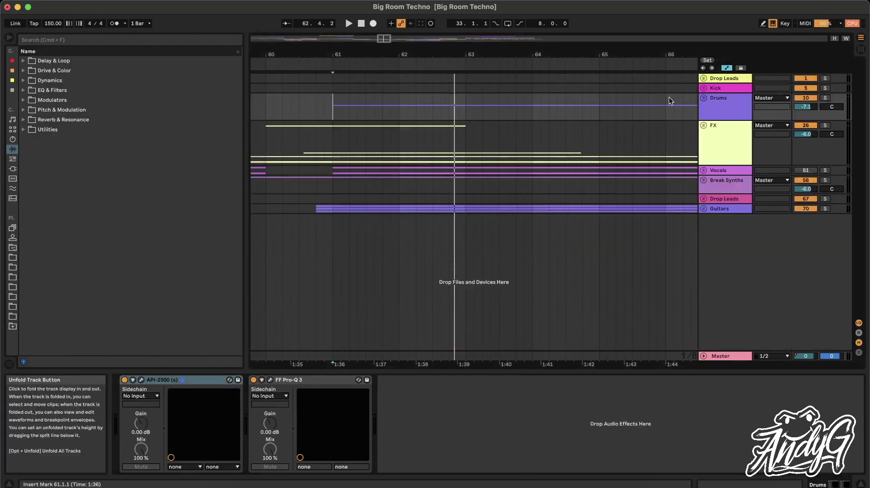
scroll(458, 118, down, 10)
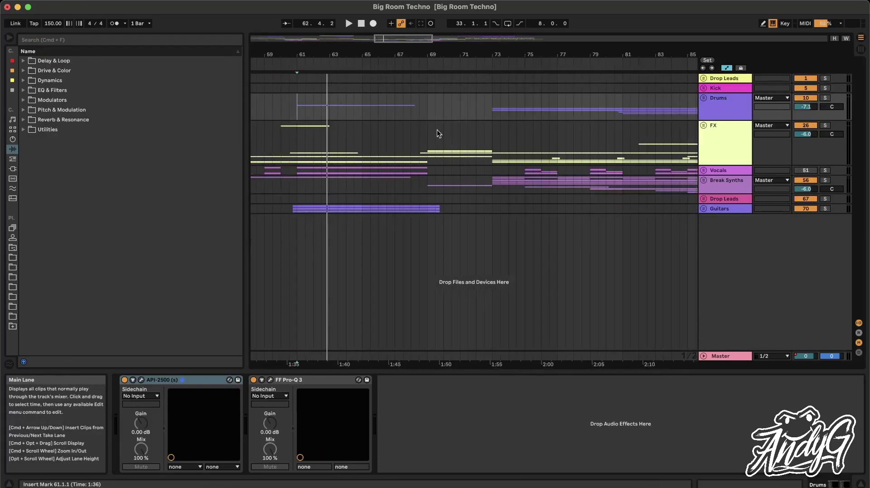
click(421, 127)
click(428, 126)
key(space)
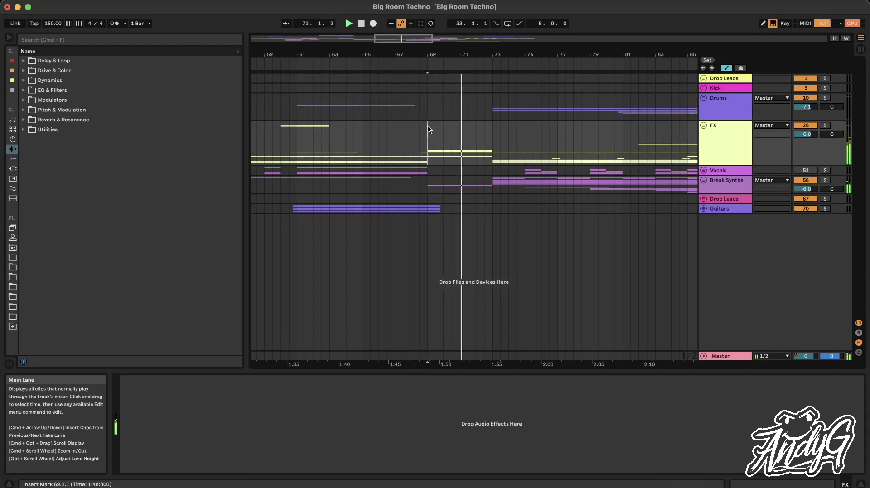
- Expand the FX group, look through its impact and screech tracks around bars 69 to 73, and collapse it again
click(703, 125)
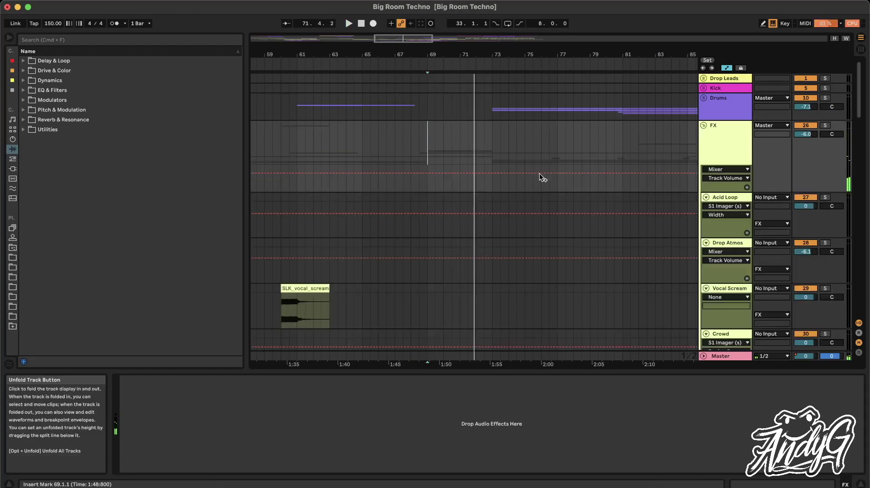
scroll(505, 197, down, 15)
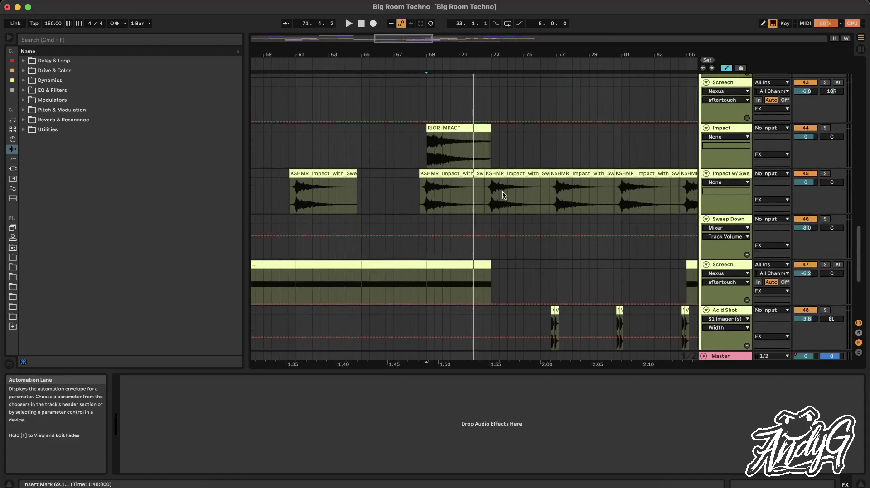
scroll(443, 180, up, 10)
scroll(443, 183, up, 10)
click(704, 125)
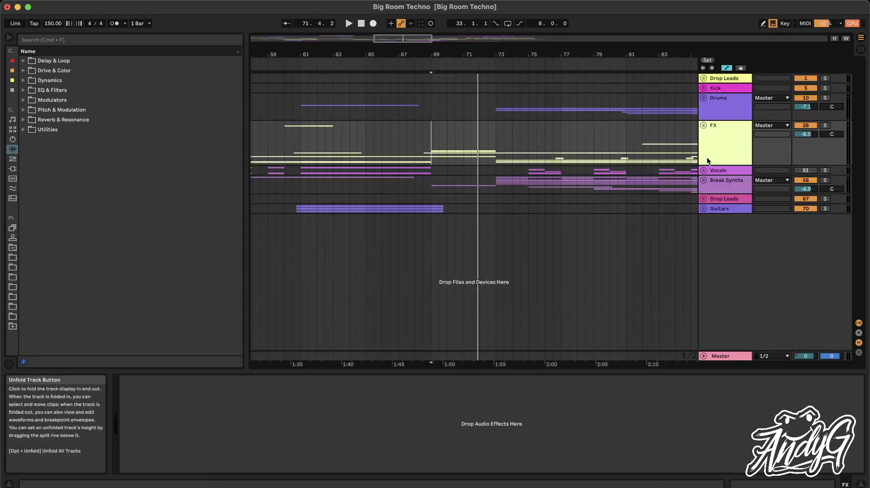
- Expand the Break Synths group, find the Evil Laugh track and play its laugh clip from bar 69
click(705, 180)
scroll(514, 263, down, 6)
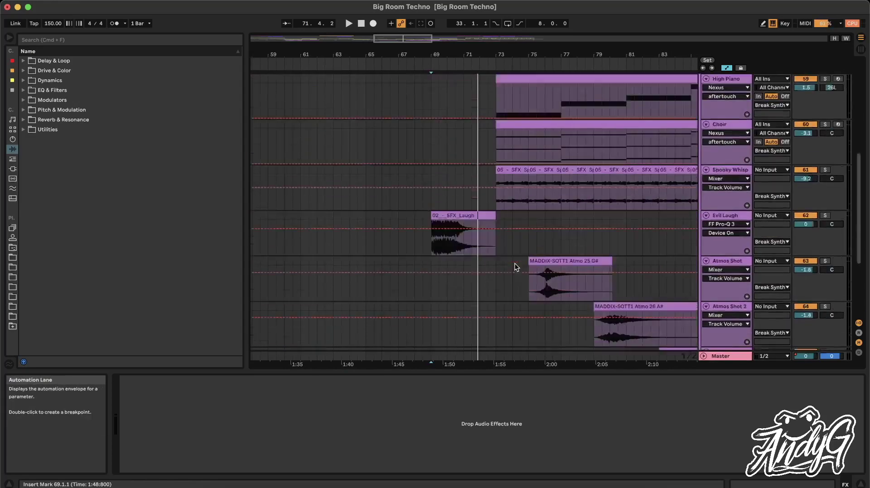
scroll(516, 262, up, 3)
click(427, 205)
key(space)
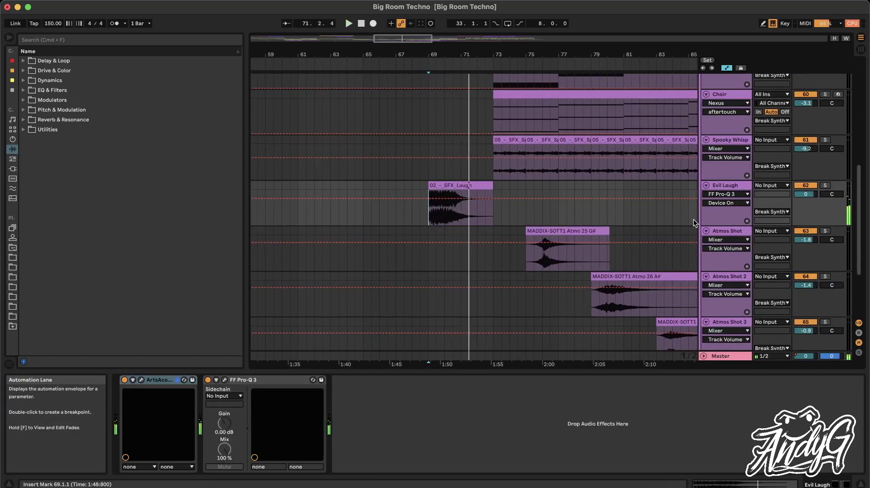
click(499, 198)
- Place the insert marker at 73.1.1 on the Break Synths group track
scroll(499, 198, up, 2)
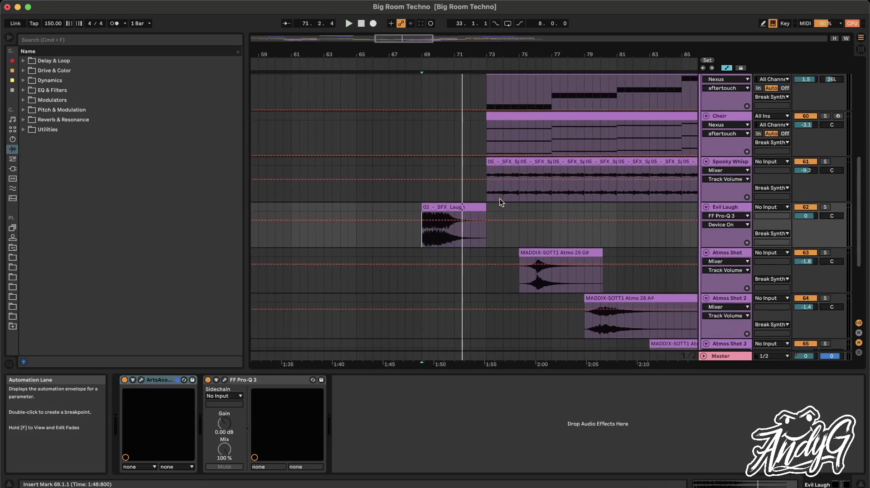
scroll(499, 198, up, 3)
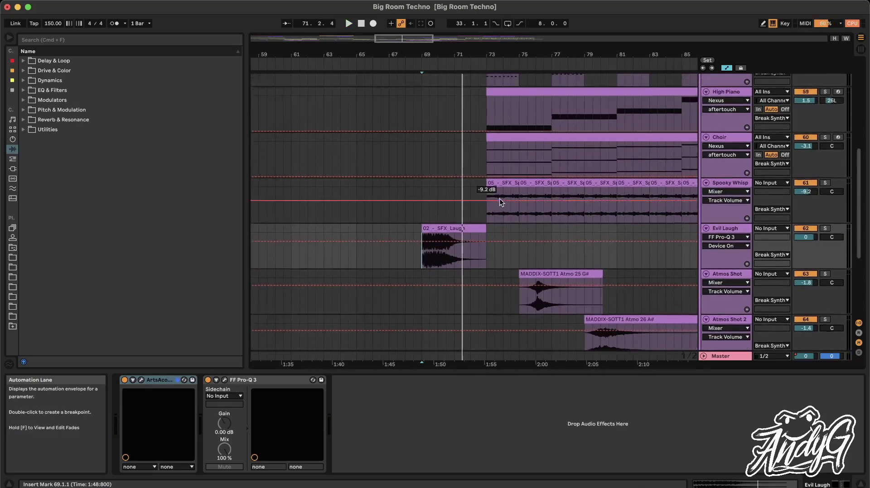
scroll(451, 243, up, 10)
scroll(451, 244, right, 5)
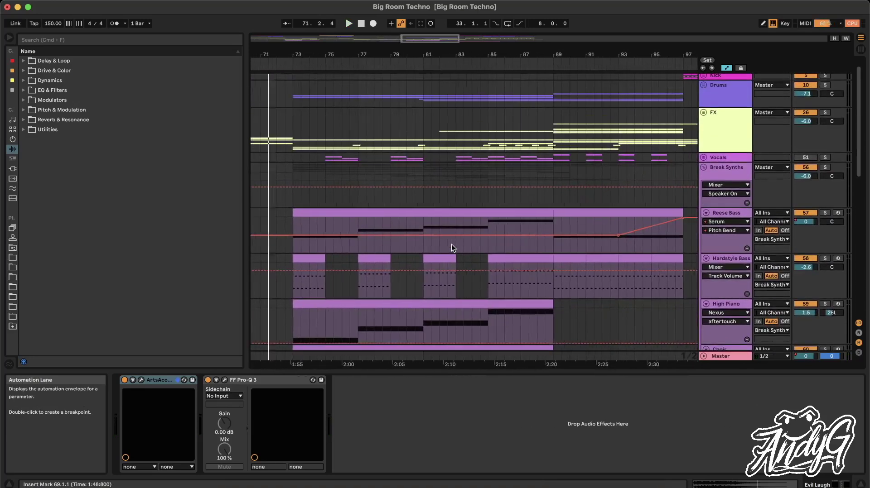
click(357, 168)
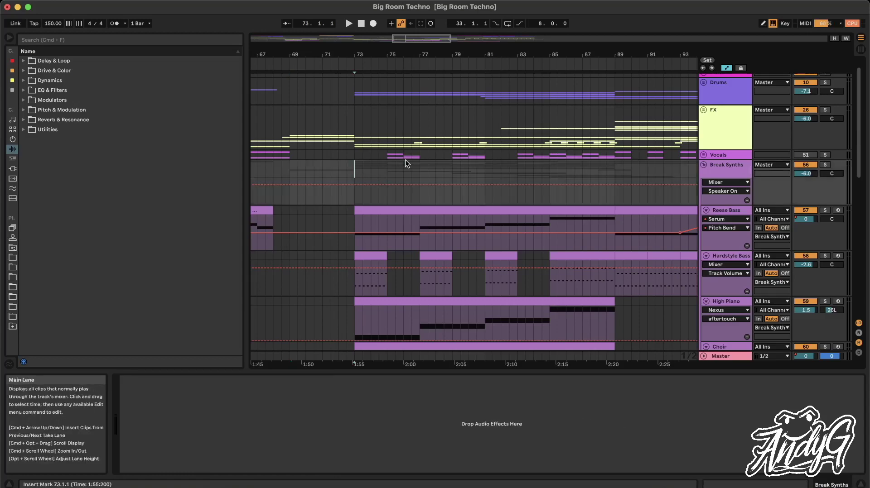
- Look through the Break Synths tracks from Reese Bass to Atmos Shot 4 in the section starting at bar 73
scroll(392, 234, down, 10)
scroll(393, 234, left, 1)
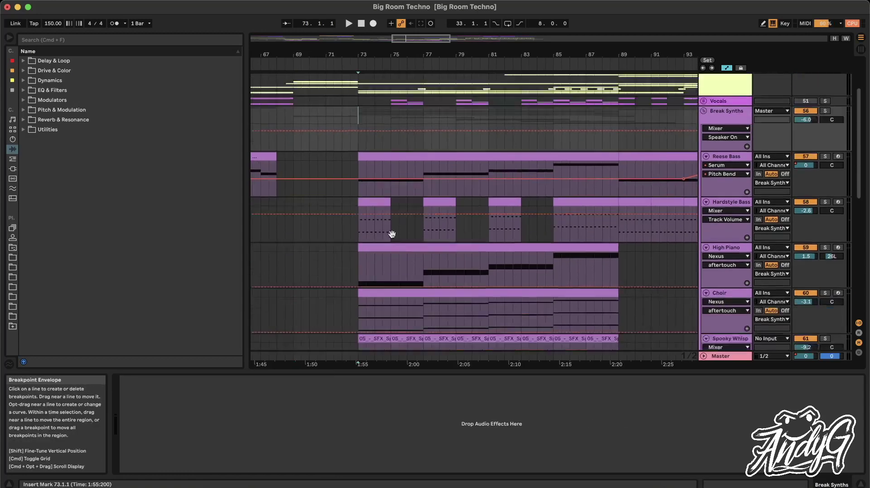
scroll(392, 233, down, 1)
scroll(393, 234, left, 1)
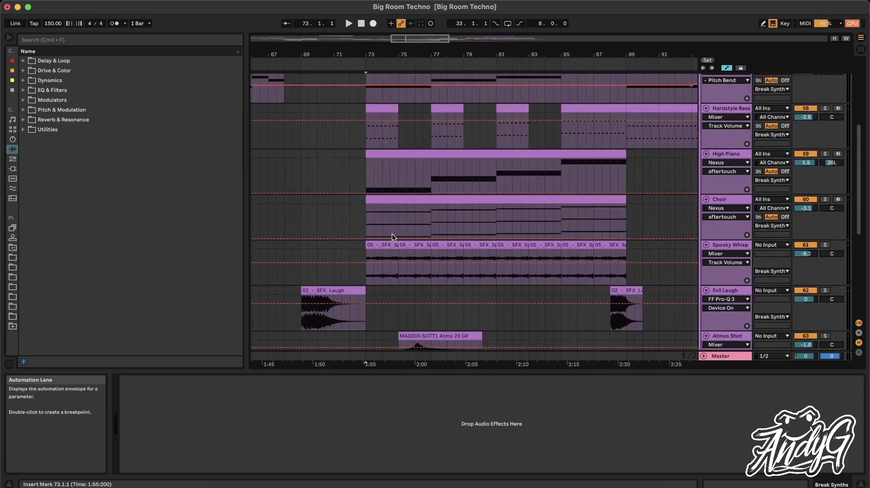
scroll(392, 234, down, 8)
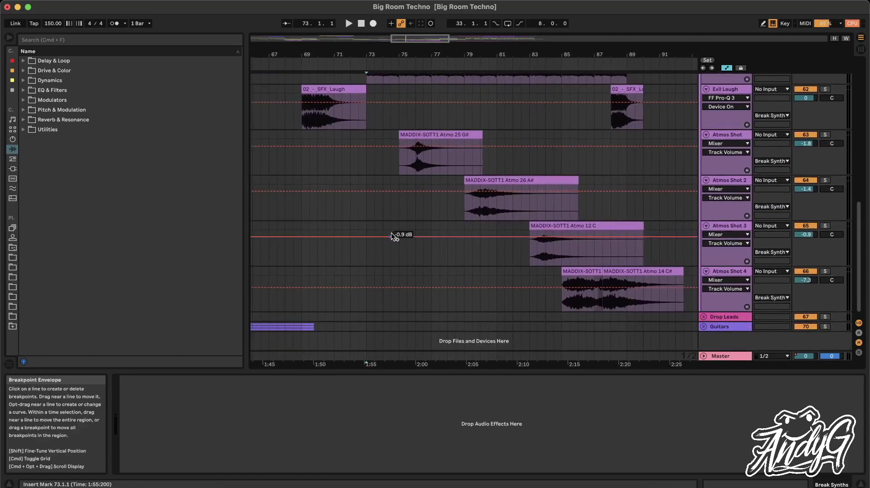
scroll(391, 233, up, 12)
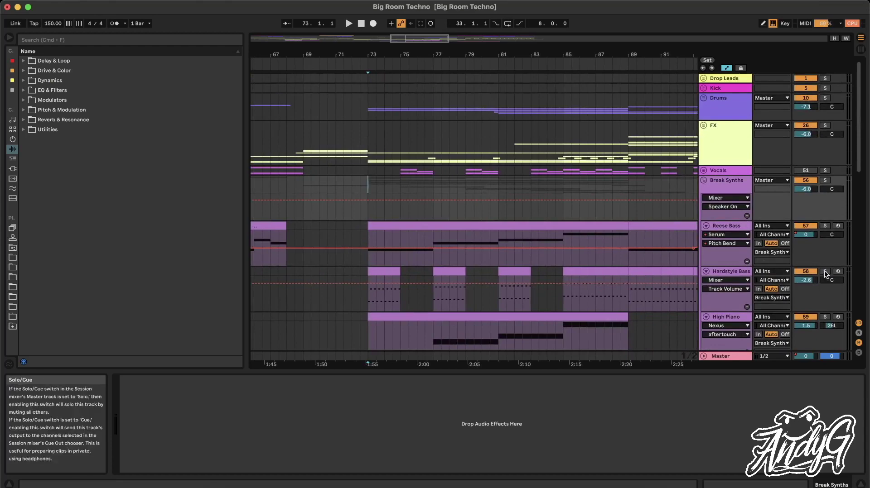
- Solo the Hardstyle Bass track and play its first clip from 73.1.1
click(367, 300)
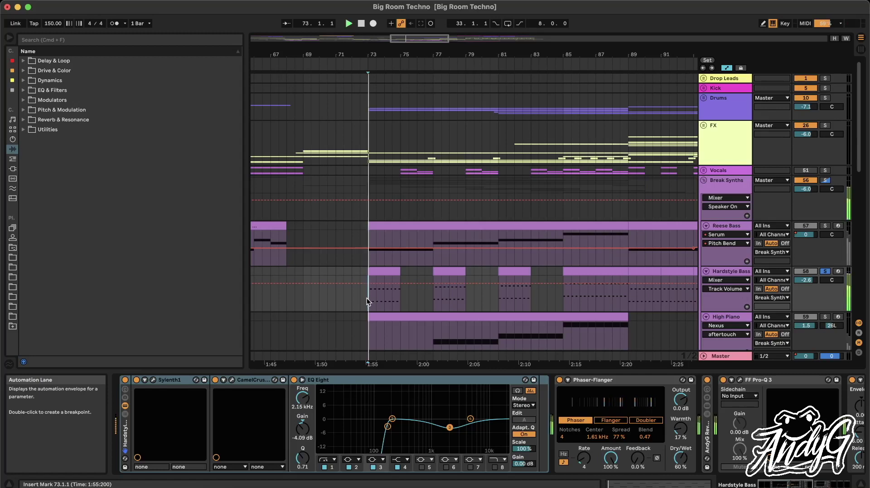
key(space)
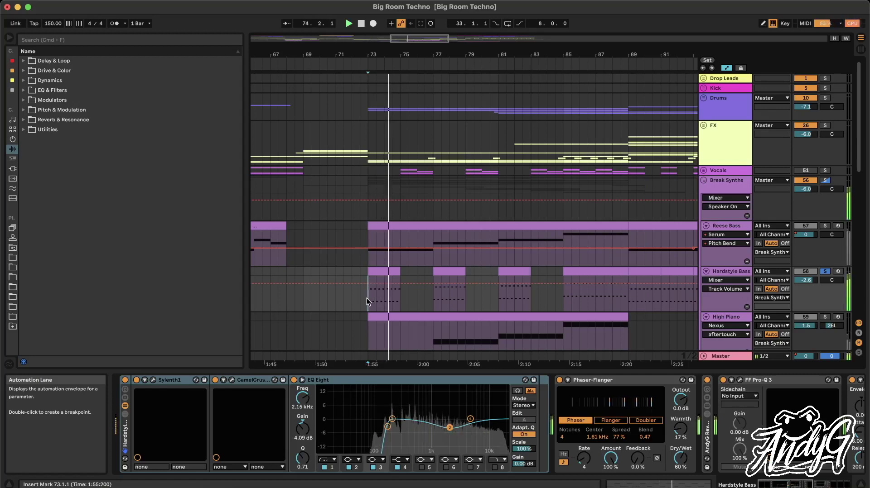
key(space)
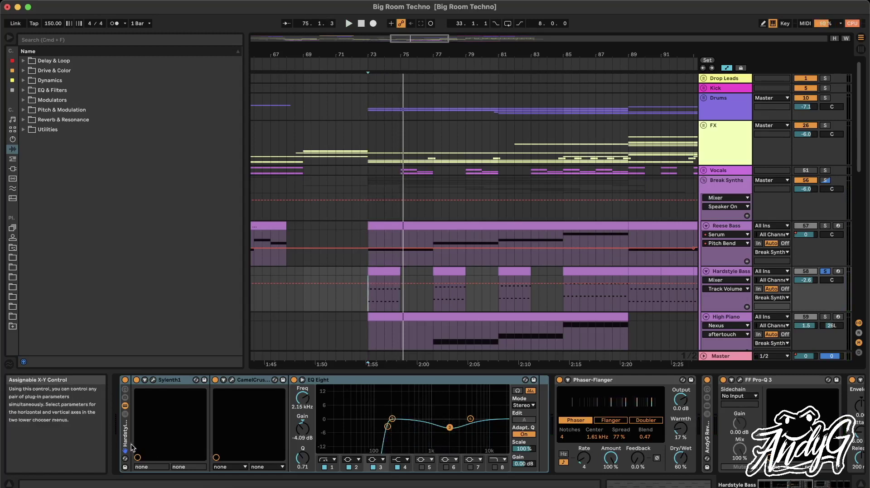
- Select the Hardstyle Bass instrument rack and look through the effects that follow it in the device chain
click(125, 428)
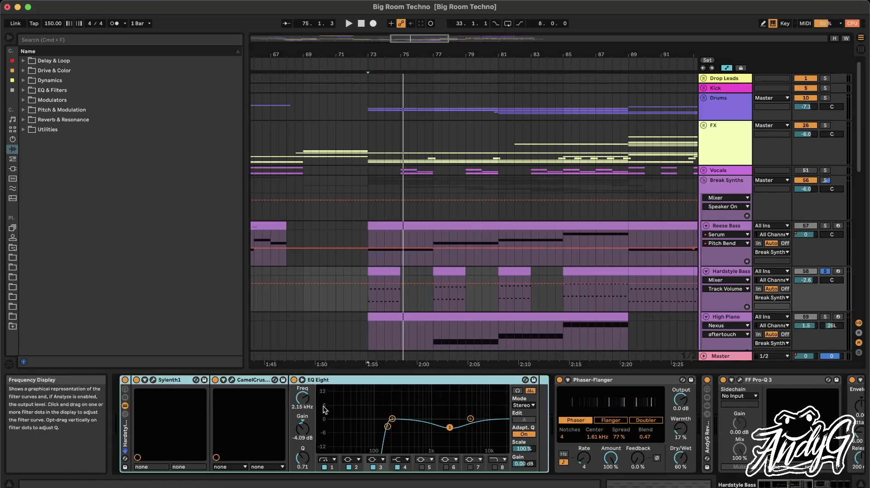
scroll(324, 410, right, 10)
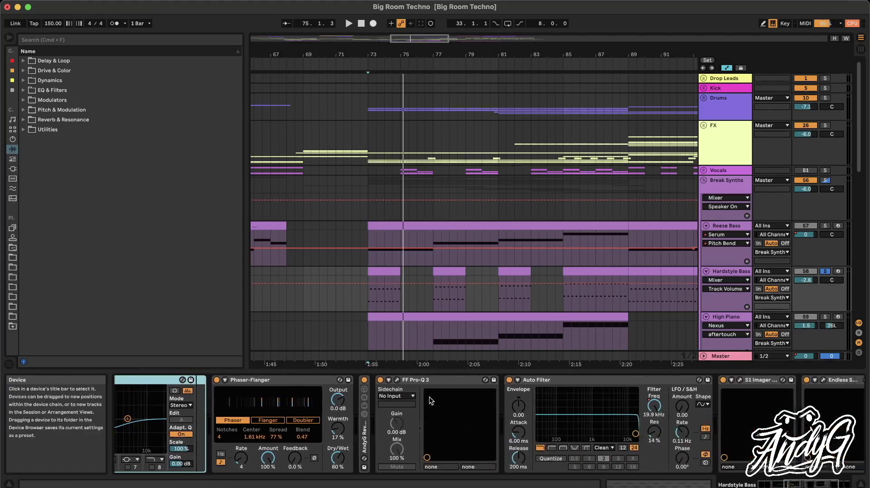
scroll(429, 397, left, 3)
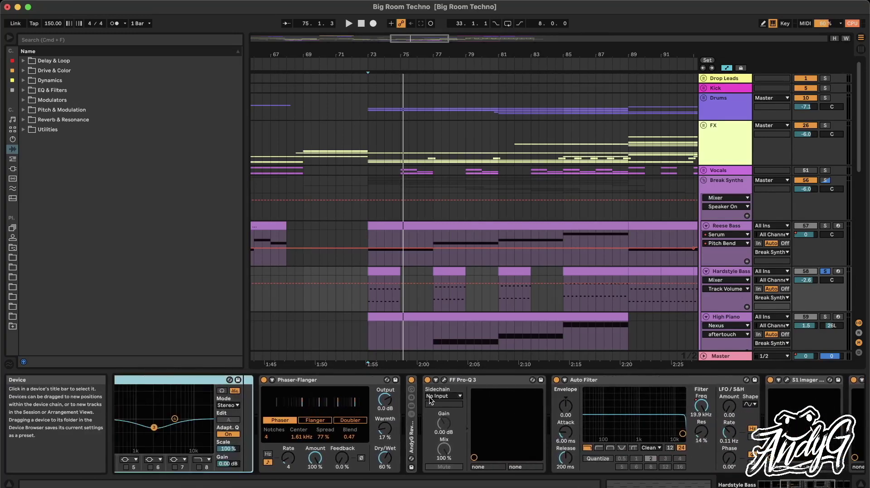
- Play the soloed Hardstyle Bass from bar 73 while switching its Phaser-Flanger off and on to compare the sound
click(300, 380)
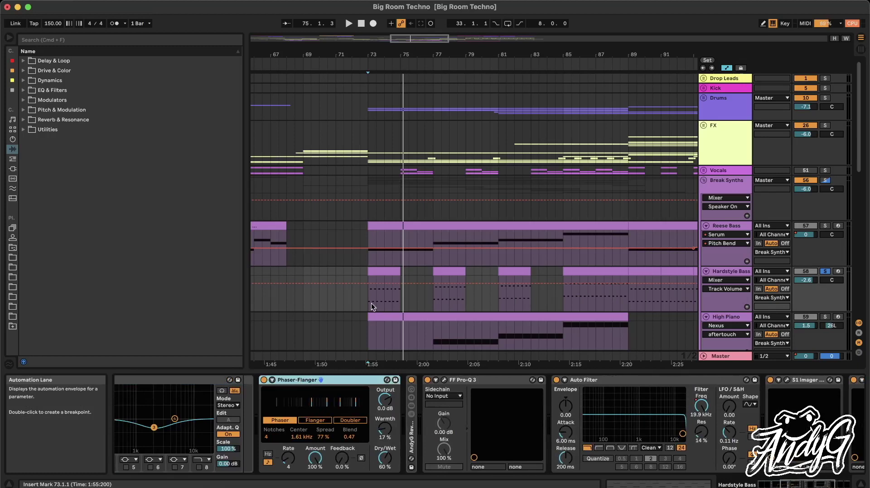
key(space)
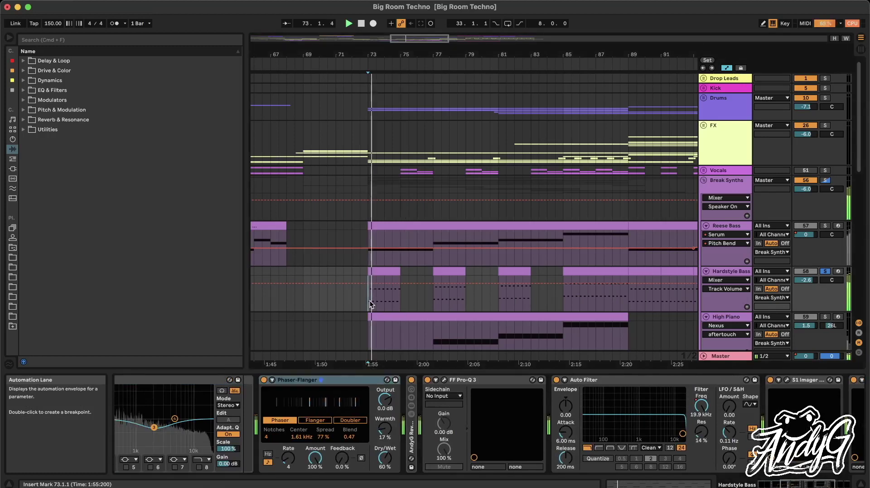
click(264, 381)
click(265, 381)
click(265, 380)
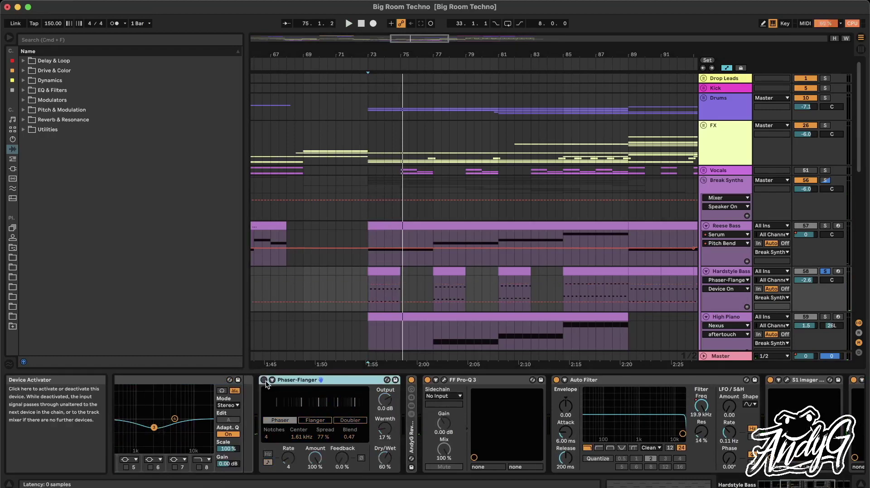
click(264, 380)
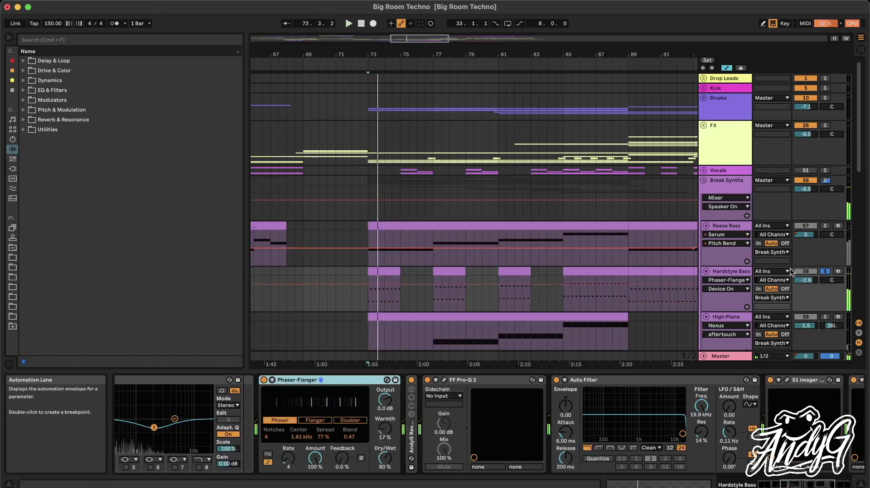
- Unsolo the Hardstyle Bass and compare the Phaser-Flanger off and on within the full mix from bar 73
click(825, 271)
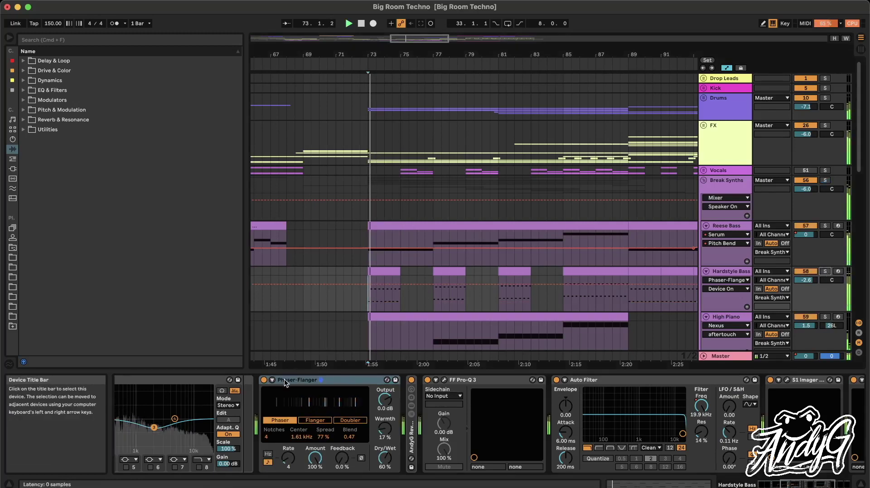
click(264, 381)
click(265, 380)
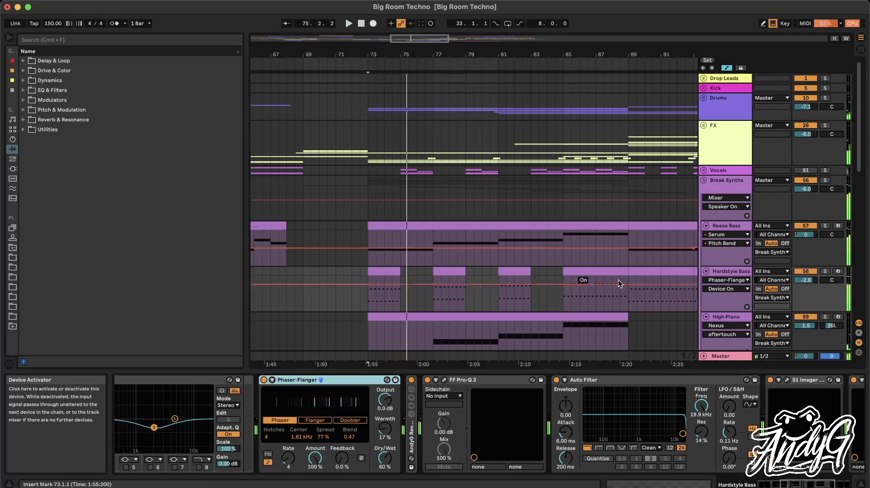
- Check the FF Pro-Q 3 curve on the Hardstyle Bass track and unfold the Endless Smile device's parameters
click(719, 356)
click(725, 274)
scroll(502, 406, right, 10)
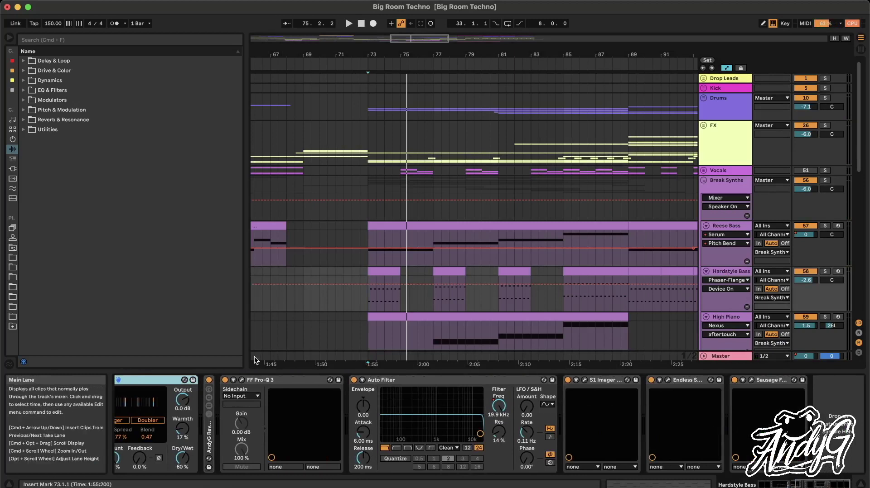
click(242, 383)
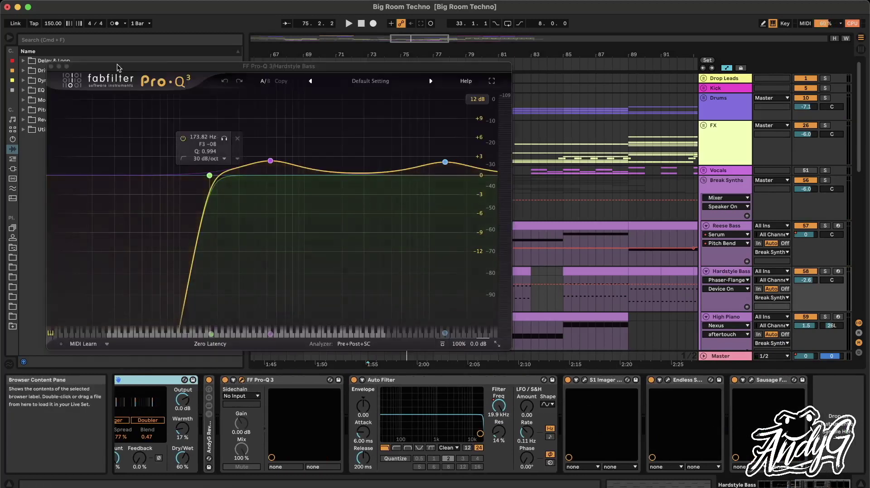
click(51, 67)
click(659, 380)
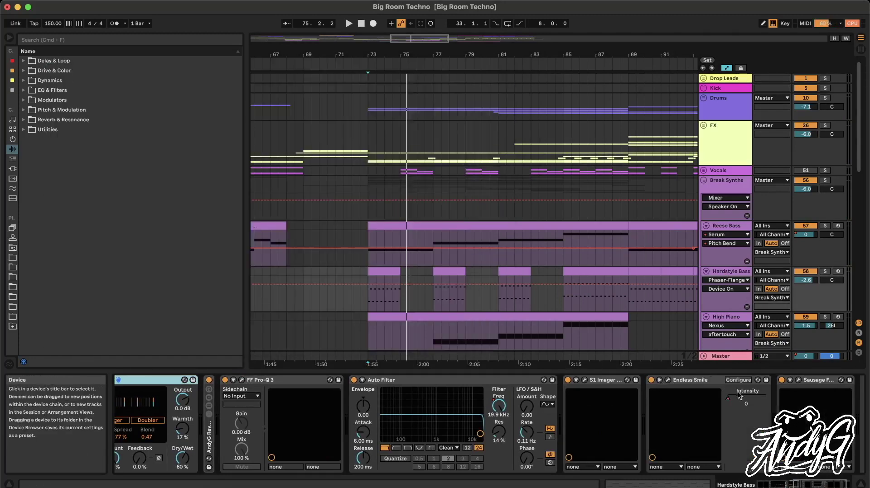
- Show the Endless Smile Intensity automation on the Hardstyle Bass track and play it from bar 89, soloing the track
click(737, 391)
scroll(601, 260, right, 5)
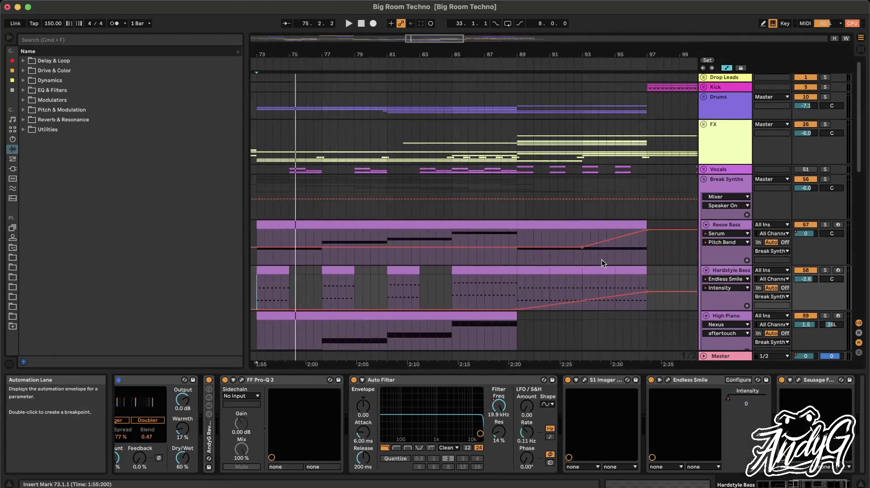
click(515, 281)
key(space)
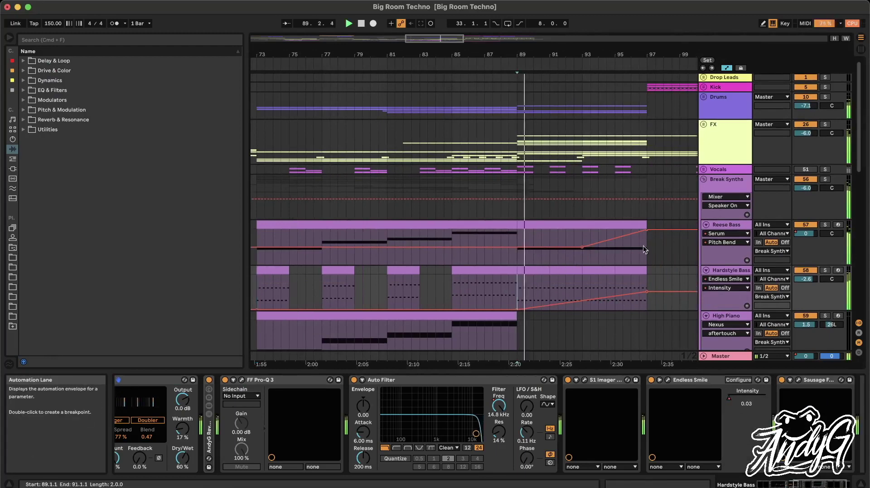
key(s)
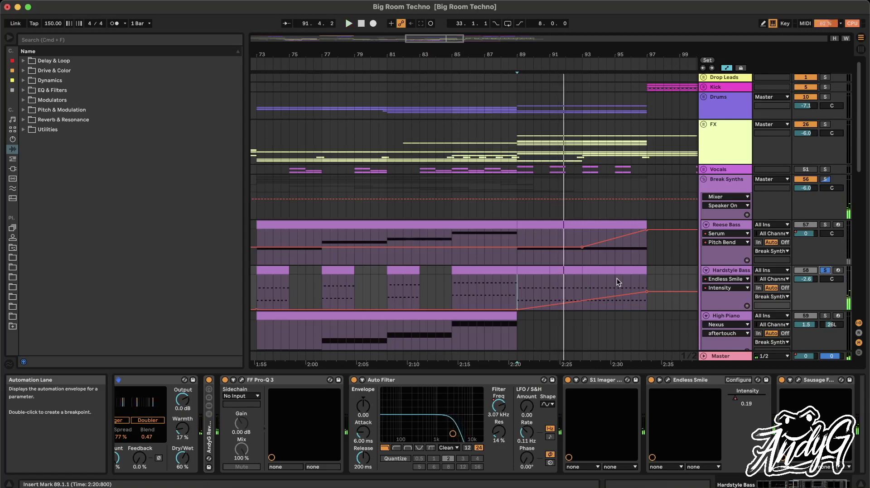
- Play the soloed Hardstyle Bass from bar 73 together with the soloed Vocals group, and unsolo the Vocals
scroll(529, 256, down, 2)
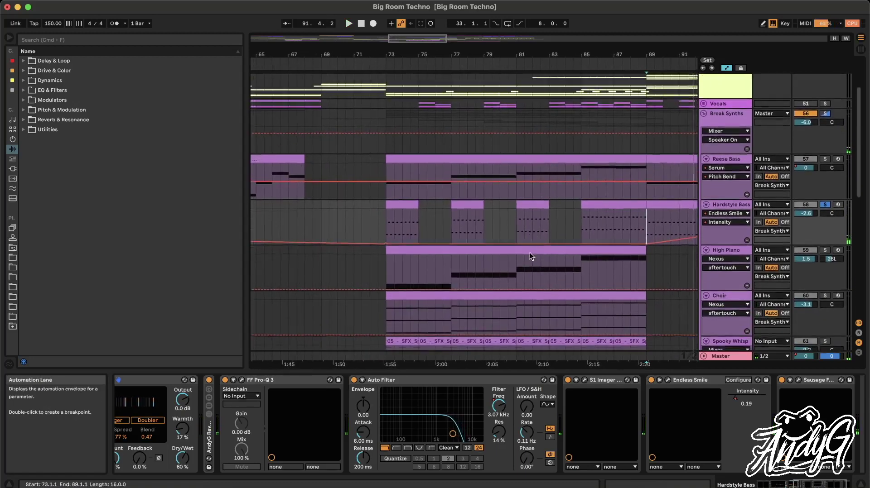
click(426, 247)
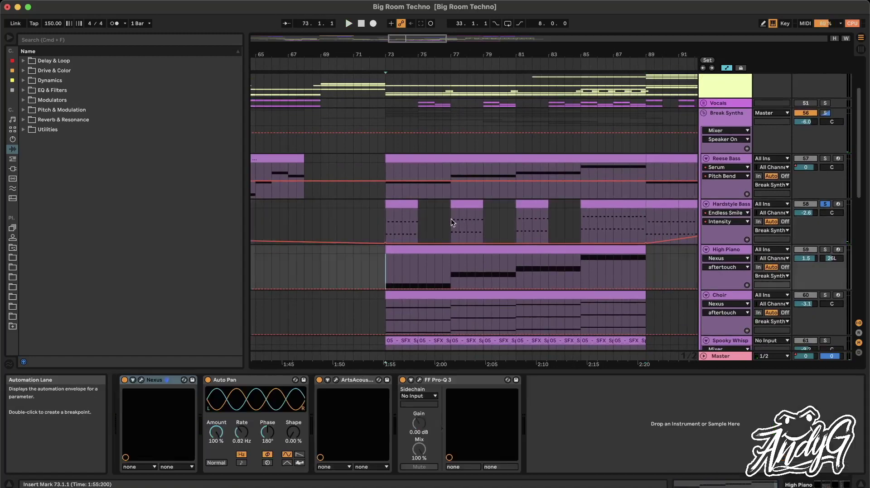
click(384, 218)
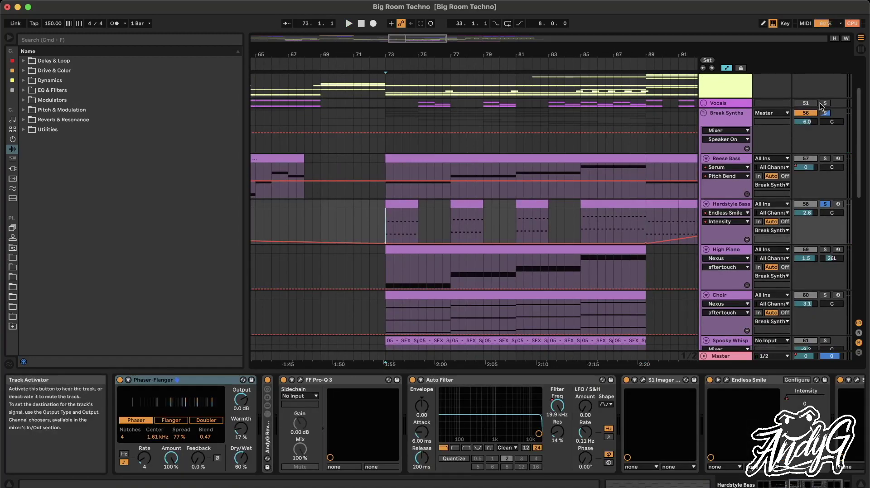
key(space)
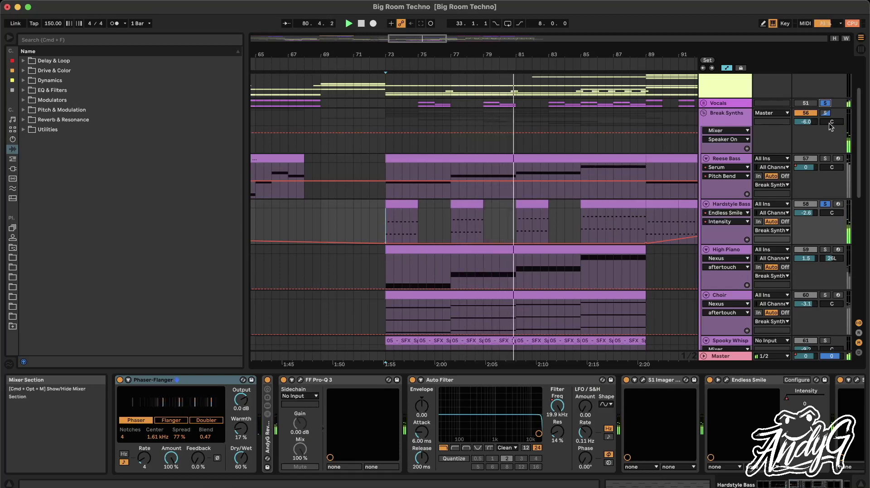
click(824, 103)
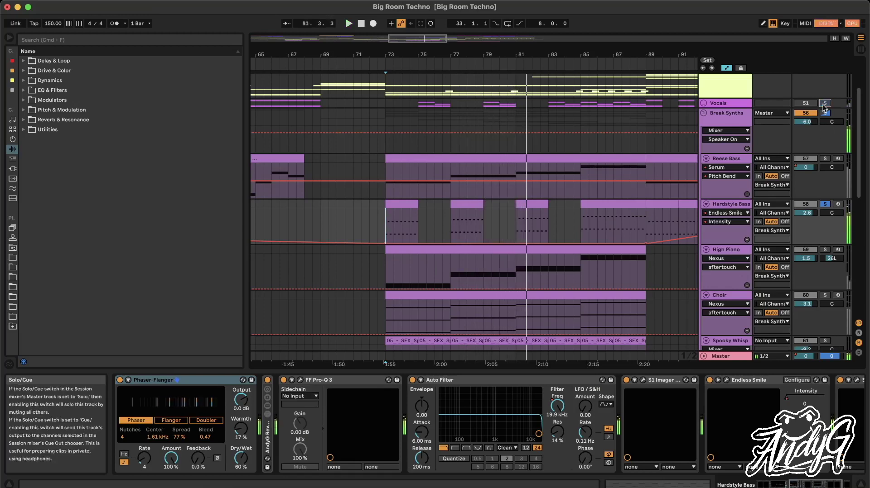
- Unfold the Vocals group, inspect the Vocal L device chain and the vocal tracks, and fold the group again
click(703, 103)
click(727, 186)
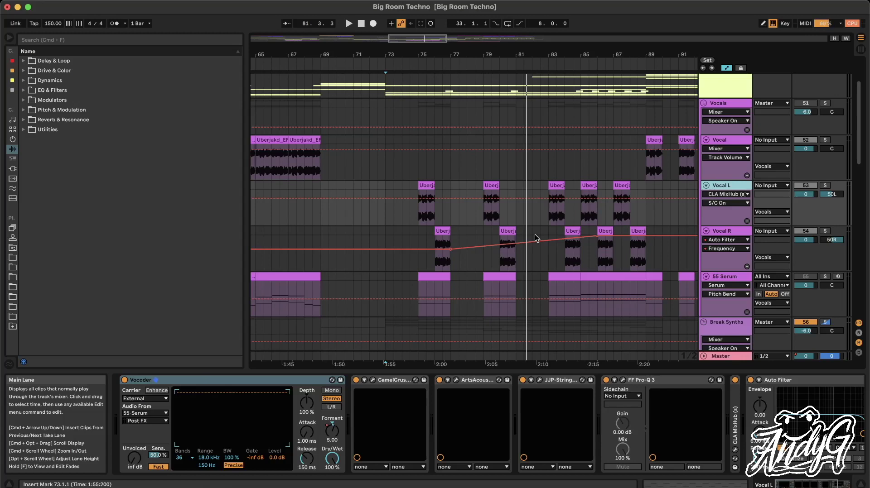
scroll(507, 268, down, 2)
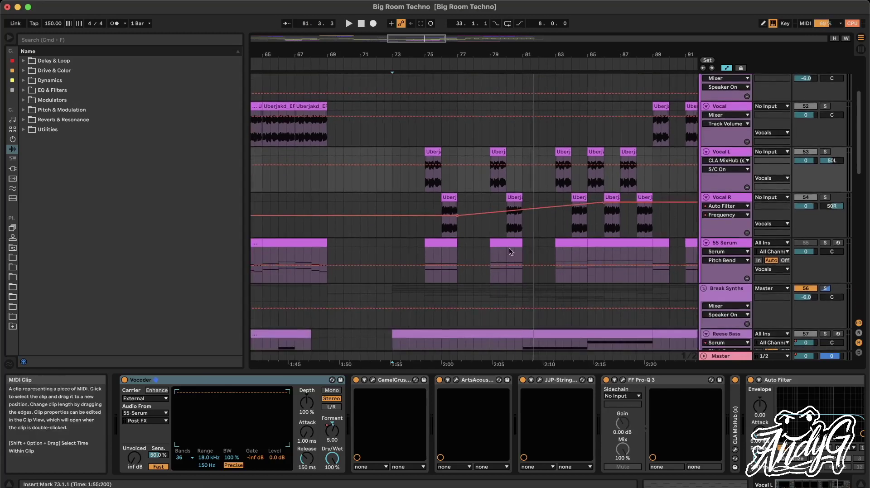
scroll(509, 309, down, 2)
scroll(524, 277, up, 5)
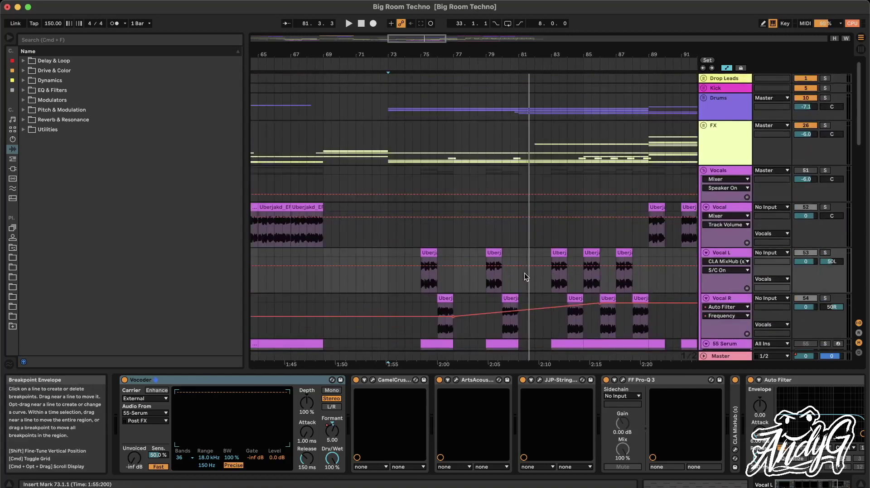
click(703, 171)
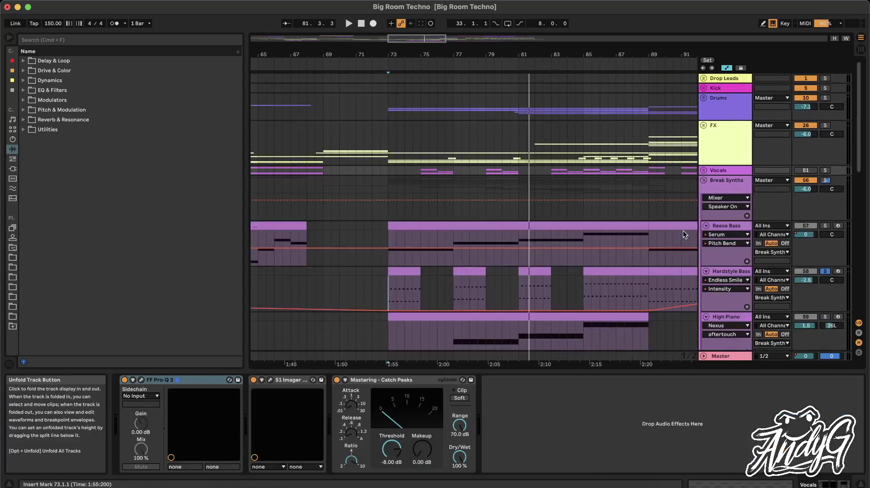
- Solo the High Piano track and play it from bar 73
scroll(683, 235, down, 6)
click(398, 224)
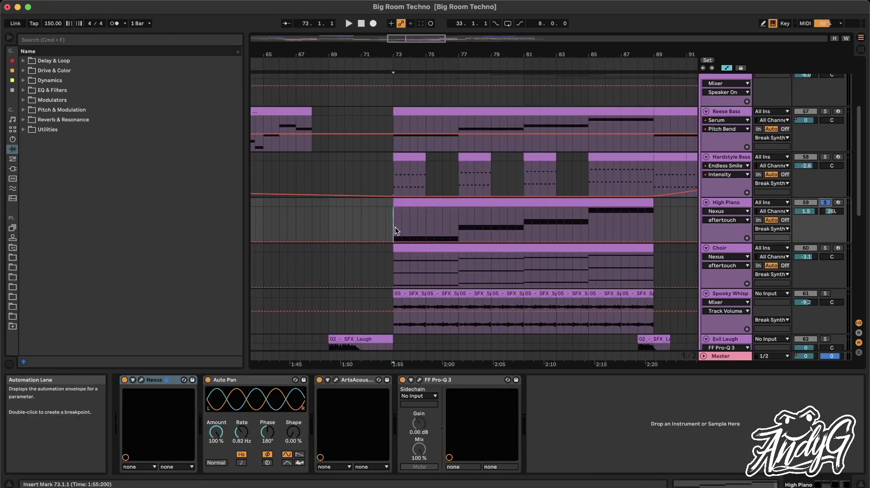
key(space)
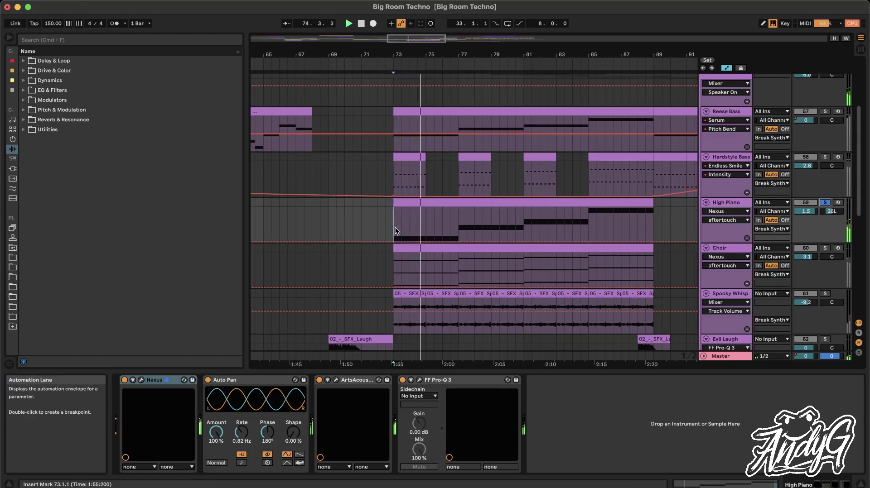
key(space)
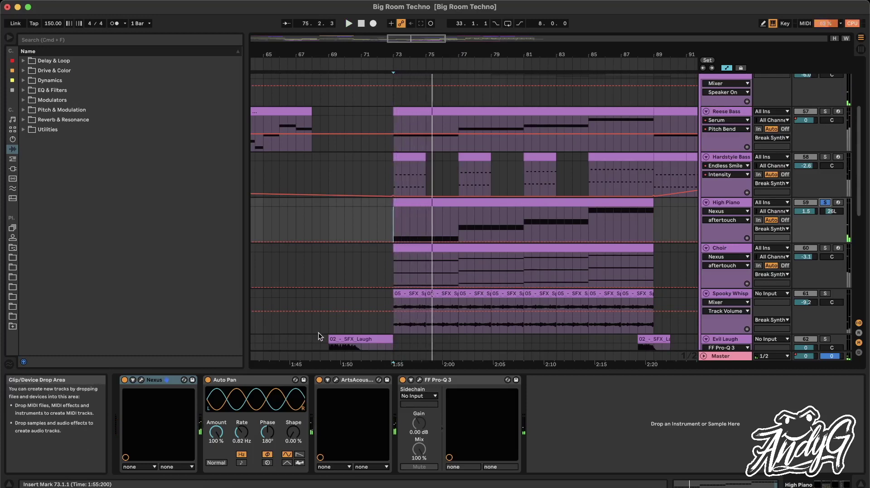
- Solo the Choir track and play it from bar 73
click(824, 248)
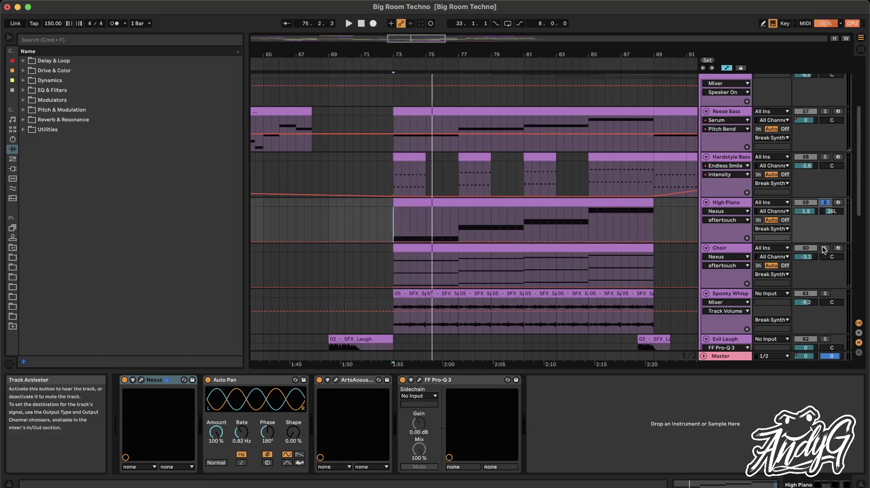
click(393, 267)
key(space)
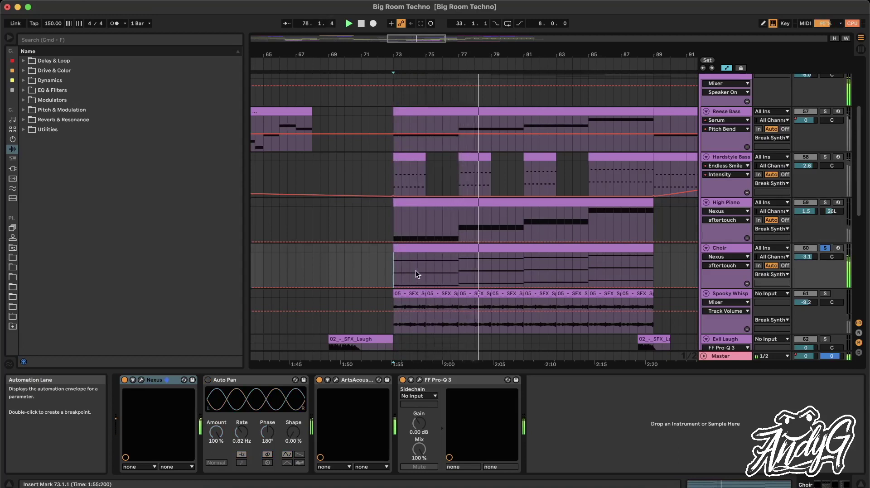
- Solo the Spooky Whisper track and play its clips from bar 73
click(824, 294)
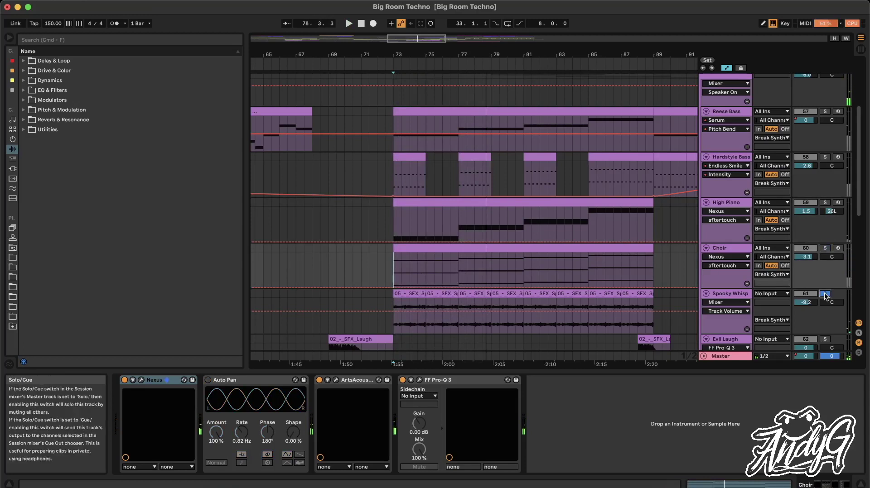
scroll(475, 298, down, 2)
click(359, 277)
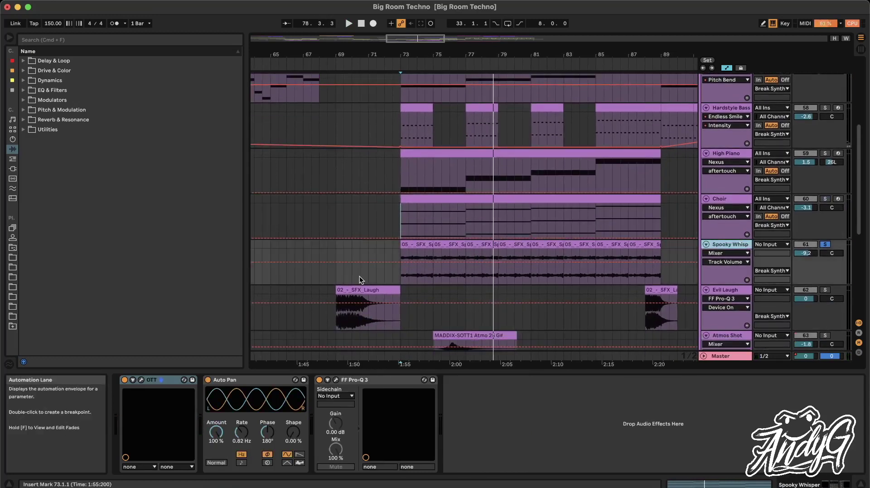
key(space)
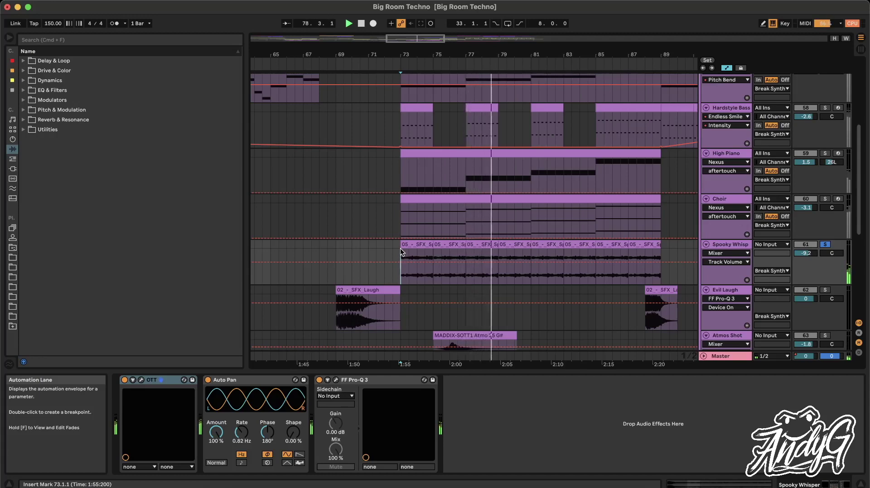
- Solo the Atmos Shot track and play the MADDIX-SOTT1 Atmo 25 G# clip from bar 75.3
scroll(656, 266, down, 5)
click(825, 216)
key(space)
click(440, 239)
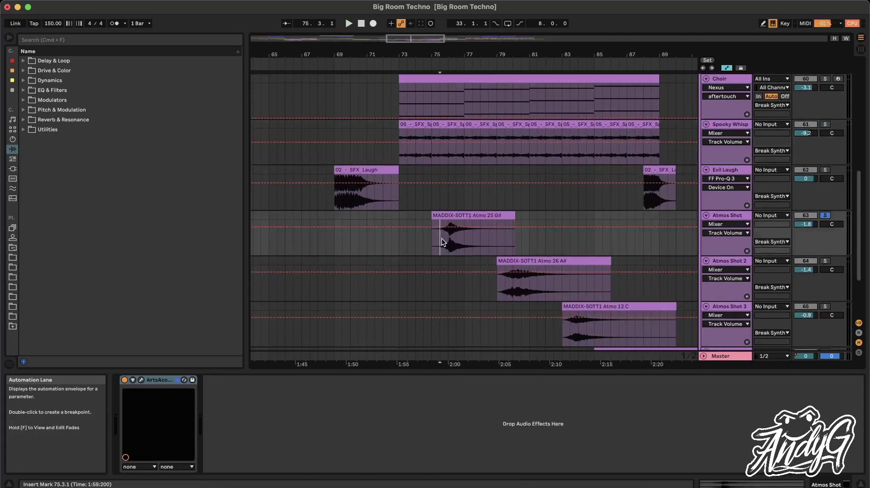
key(space)
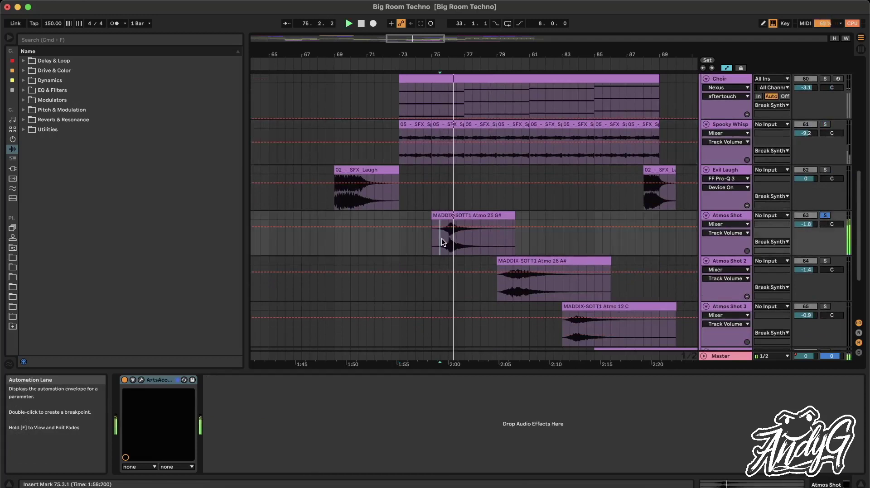
- Audition Atmos Shot 2 from bar 79 and Atmos Shot 3 from bar 83.3, each in solo
click(825, 261)
click(497, 287)
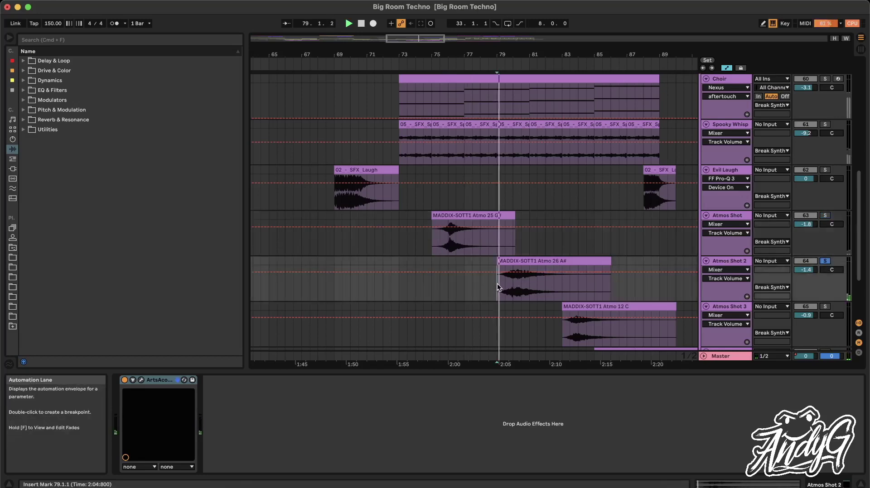
scroll(496, 287, down, 5)
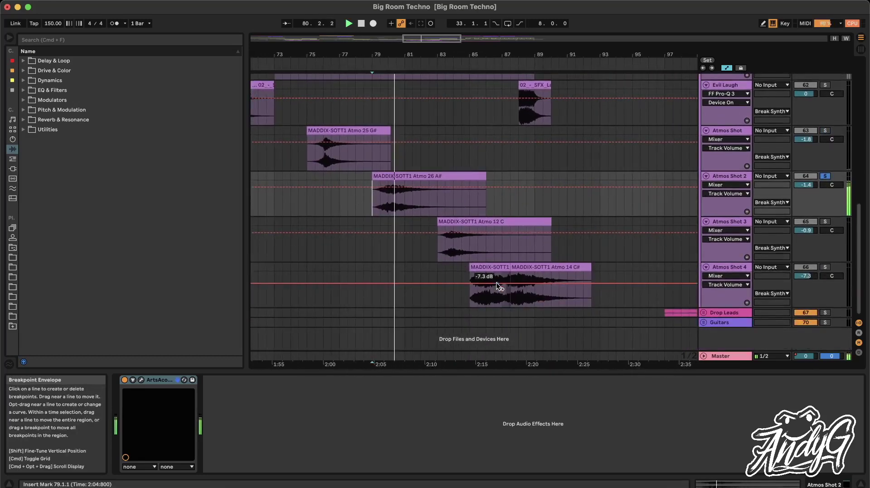
click(824, 221)
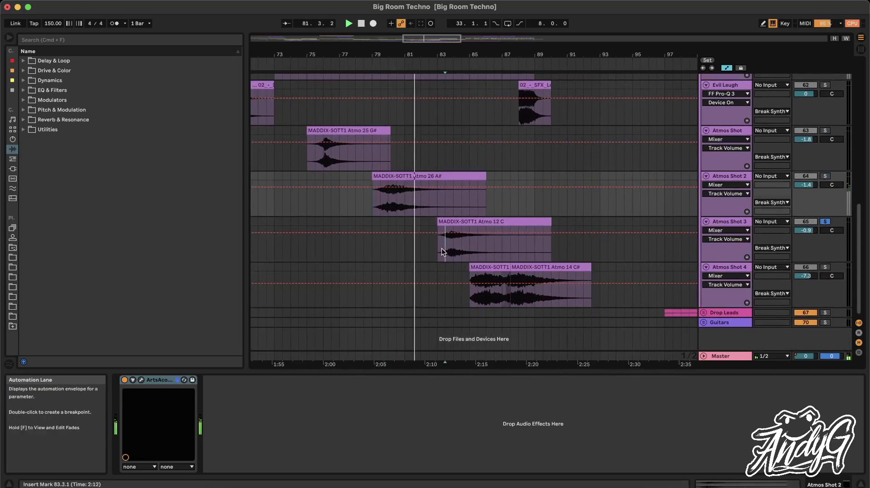
click(443, 252)
- Audition Atmos Shot 4 in solo and within the full mix, and fold the Break Synths group
click(825, 267)
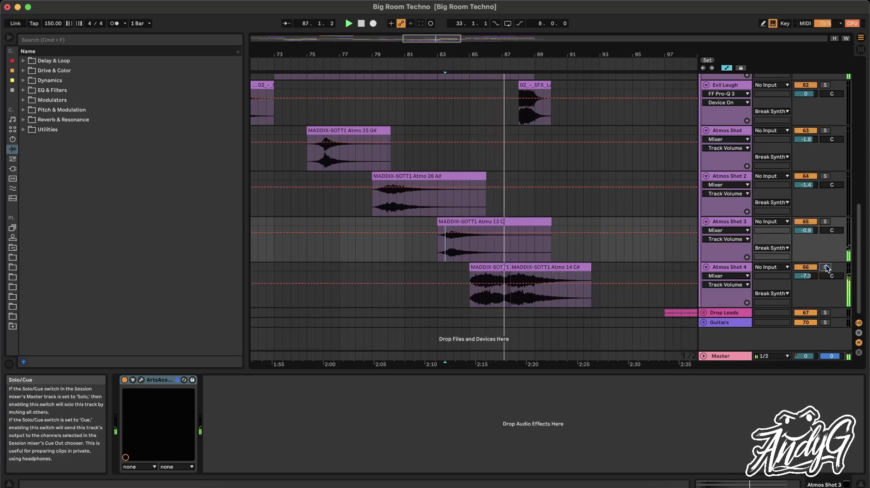
scroll(704, 235, up, 3)
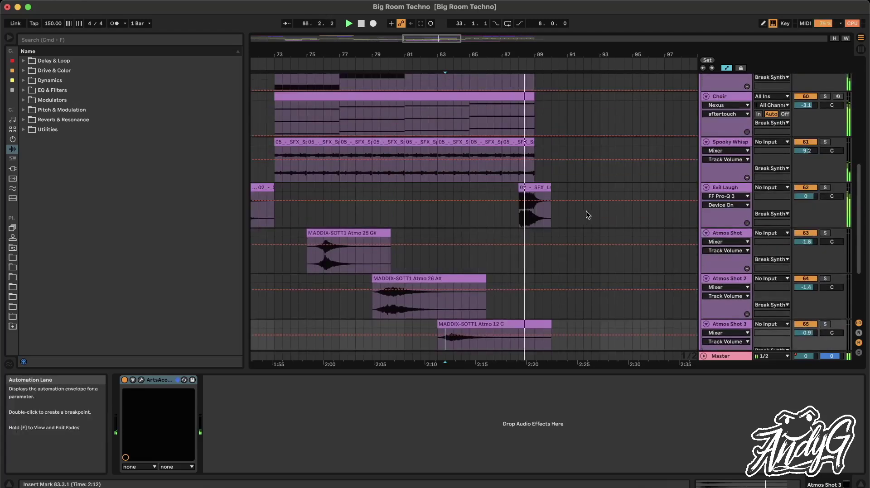
scroll(585, 211, up, 7)
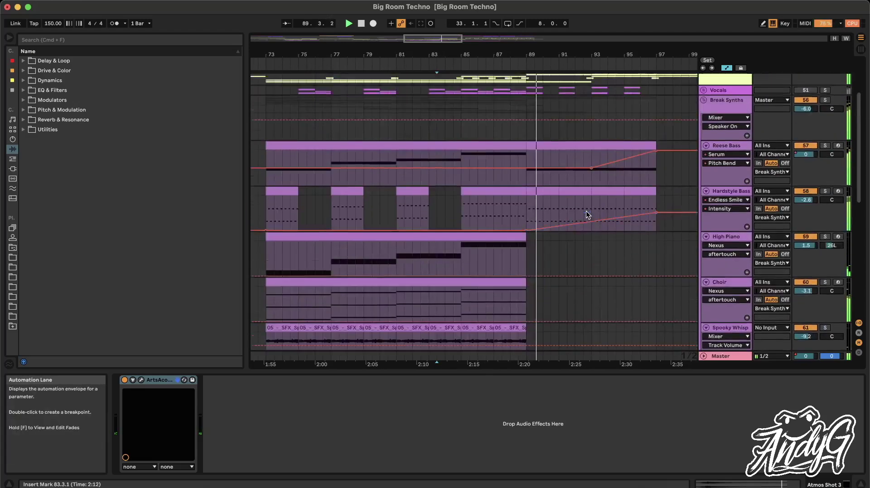
key(alt+super+u)
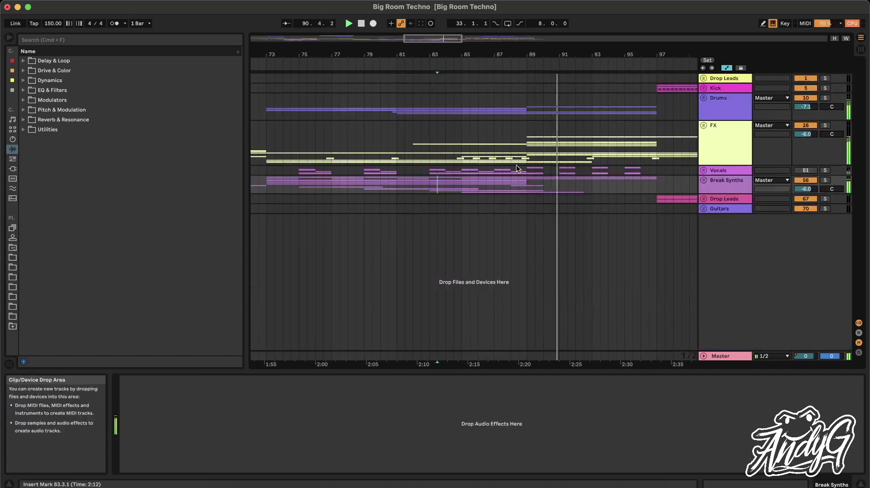
- Unfold the Drums group and play the full mix from bar 73 with the Hats track selected
click(310, 110)
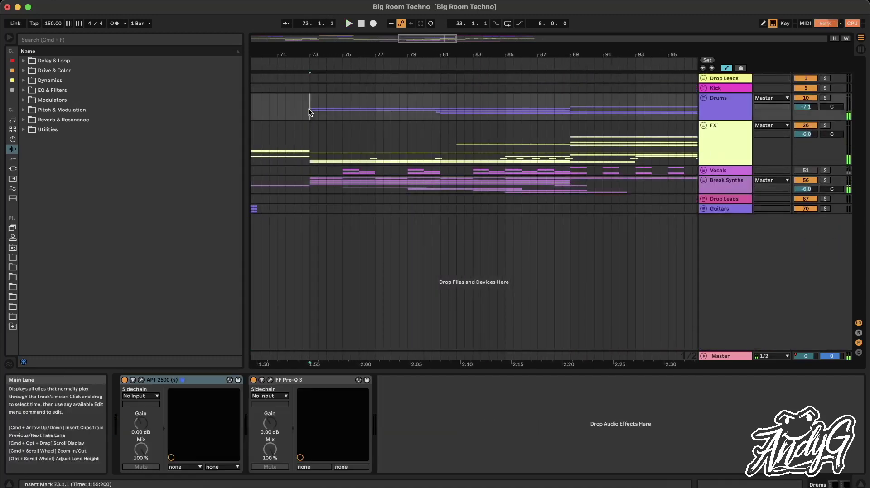
click(703, 98)
scroll(421, 233, down, 5)
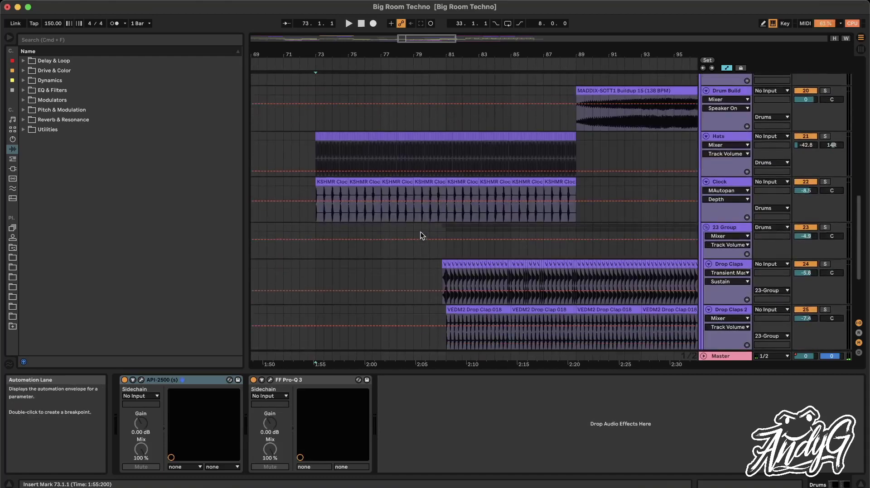
click(314, 146)
key(space)
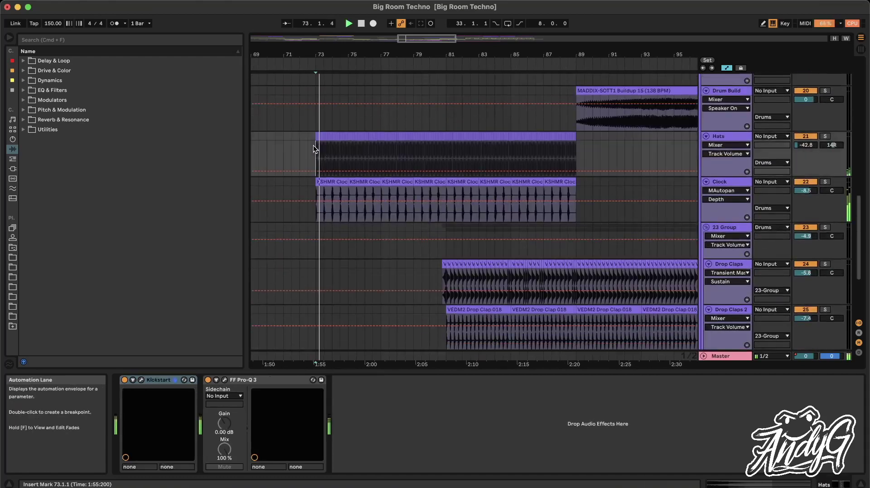
- Compare the Hats track soloed and in the full mix, and solo the Clock track during playback
click(824, 137)
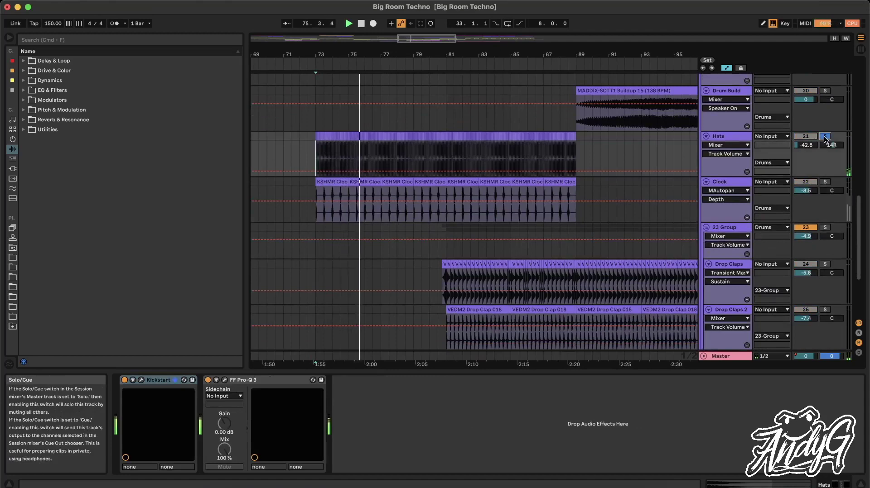
click(825, 137)
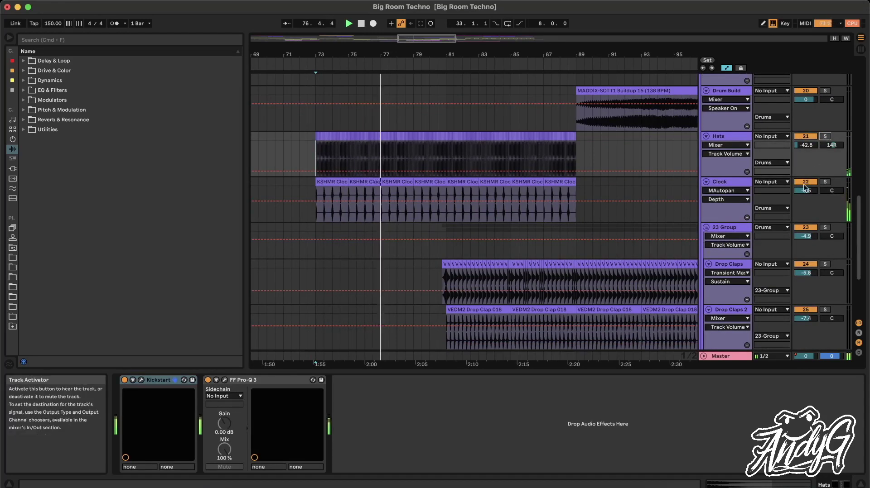
click(825, 182)
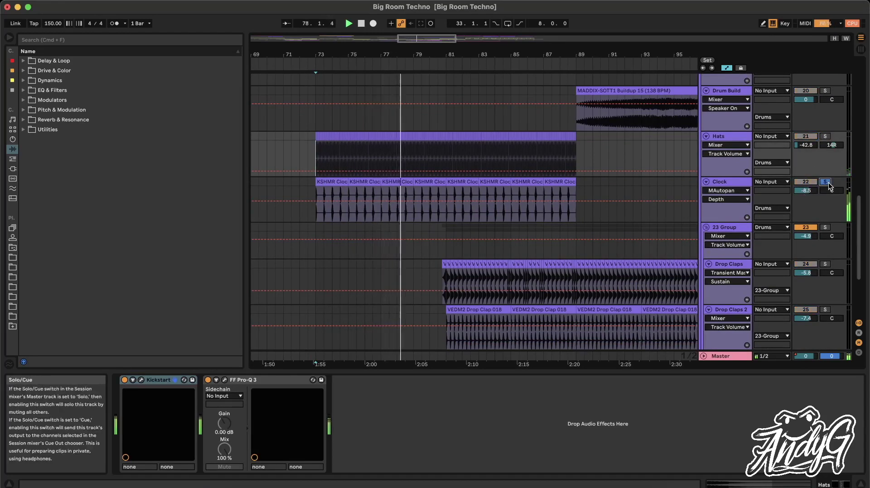
- Take the Clock track out of solo and view the device chains of Drop Claps, Drop Claps 2 and the 23 Group
click(825, 183)
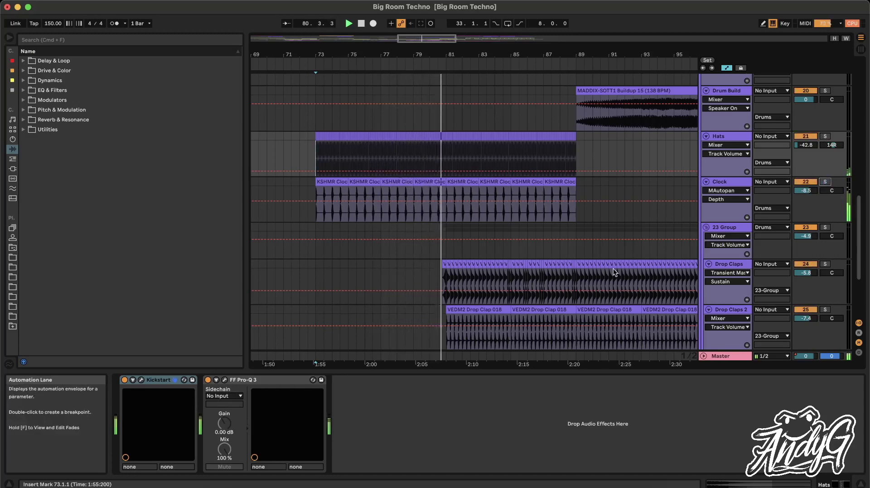
scroll(613, 268, down, 3)
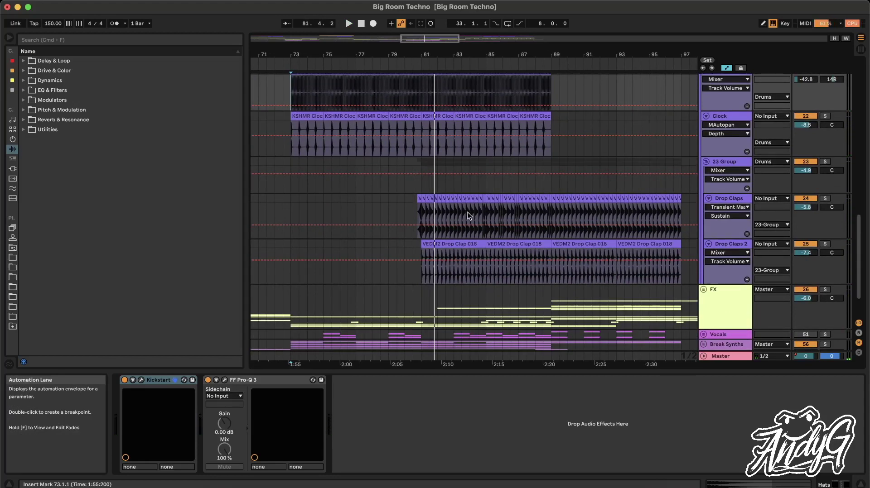
click(722, 197)
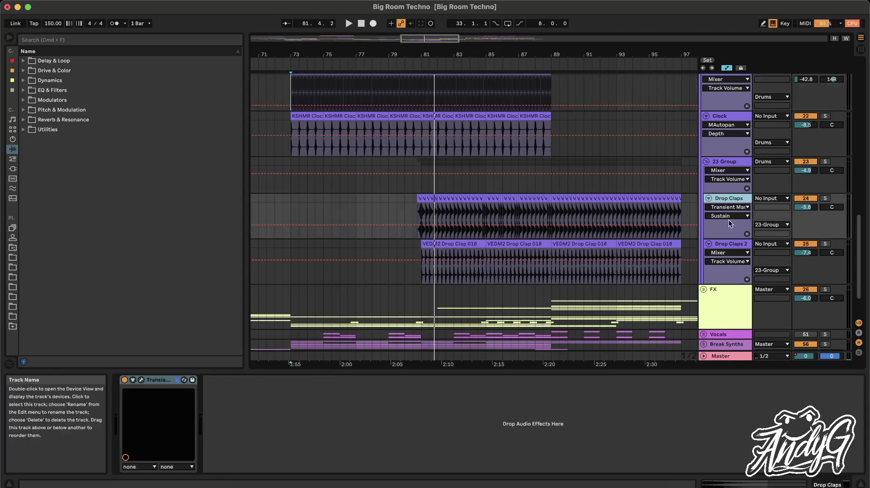
click(727, 245)
click(728, 163)
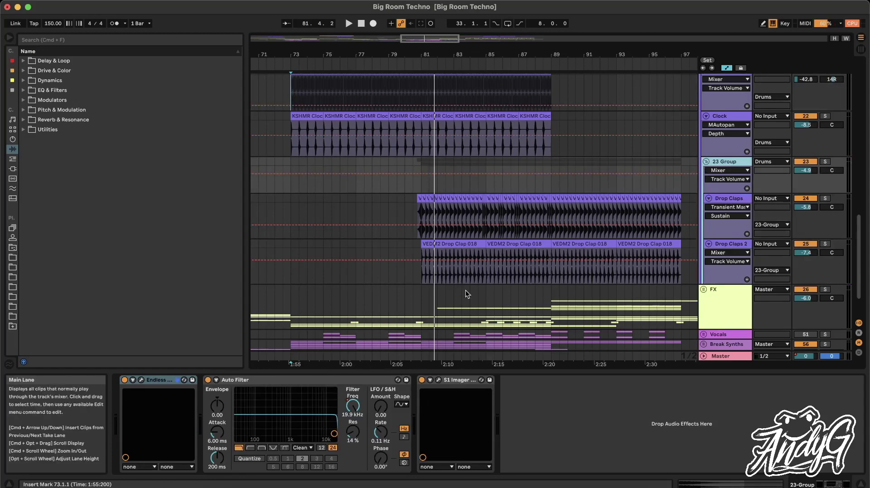
- Play the full mix from bar 81 to hear the clap layers, and continue from bar 88
click(421, 181)
key(space)
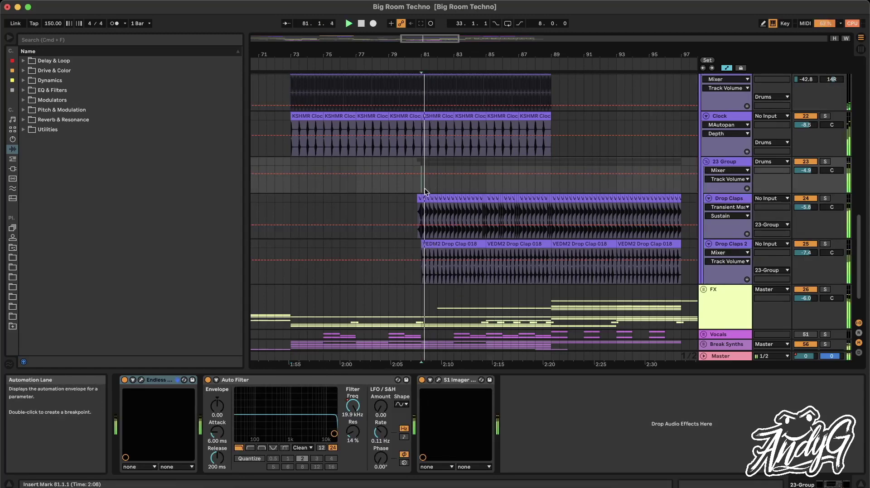
click(536, 189)
- Stop playback, fold the Drums group and unfold the FX group to reach its lower tracks around bar 77
scroll(536, 189, up, 10)
scroll(690, 165, up, 10)
click(704, 98)
key(space)
click(704, 125)
scroll(486, 235, down, 10)
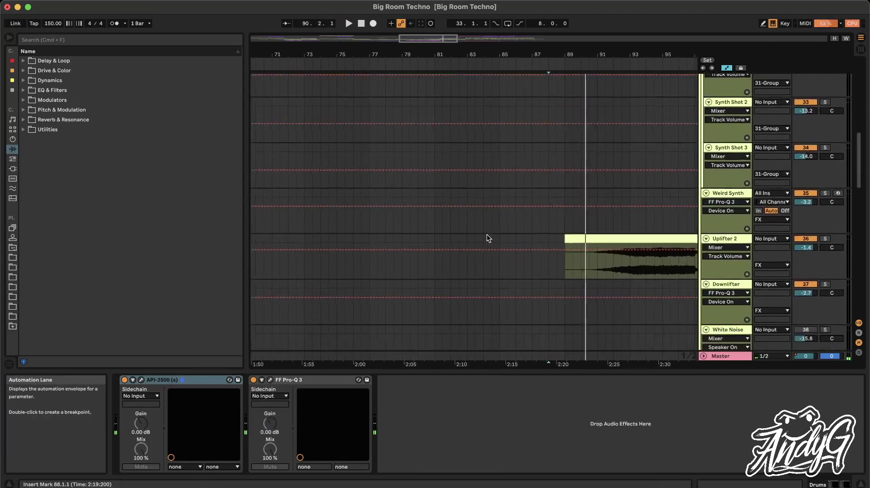
scroll(487, 234, down, 15)
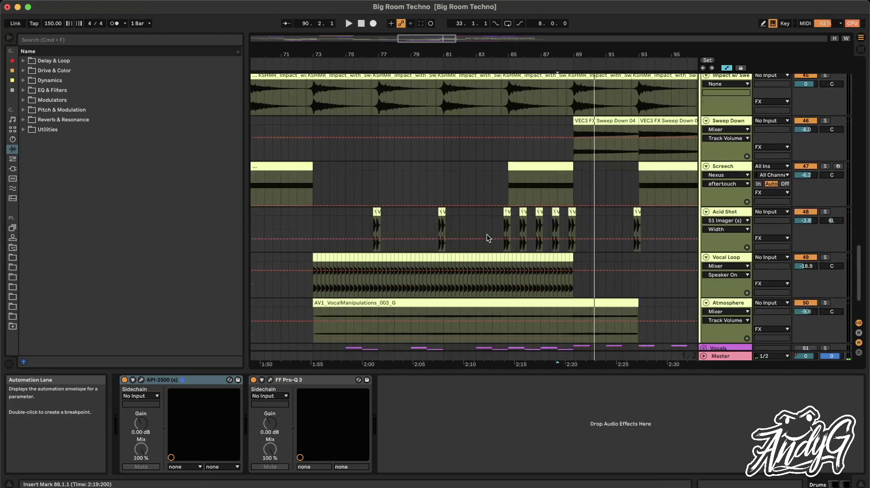
- Audition the FX group's lower Acid Shot track from bar 76.3, including in solo, and view its FF Pro-Q 3 curve
click(368, 212)
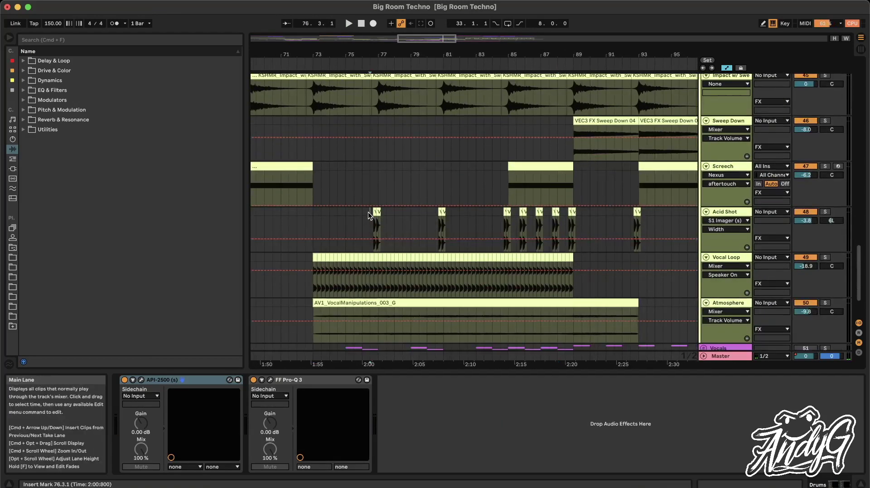
key(space)
click(824, 212)
click(400, 250)
key(space)
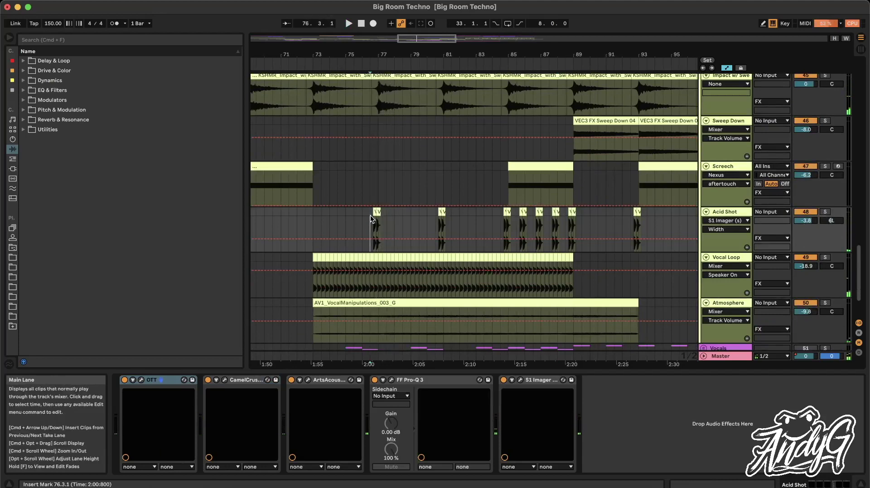
key(plus)
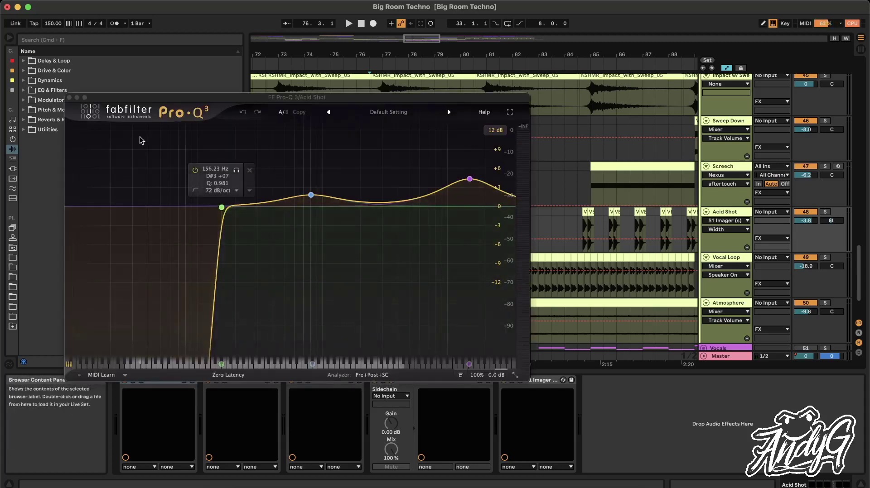
click(69, 97)
- Audition the Vocal Loop track from bar 73, both in solo and within the full mix
scroll(343, 252, down, 2)
scroll(343, 252, left, 1)
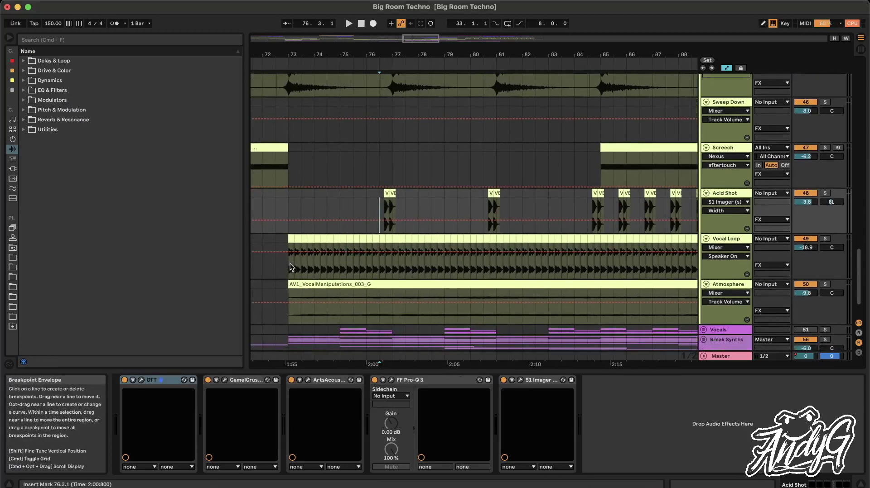
click(290, 268)
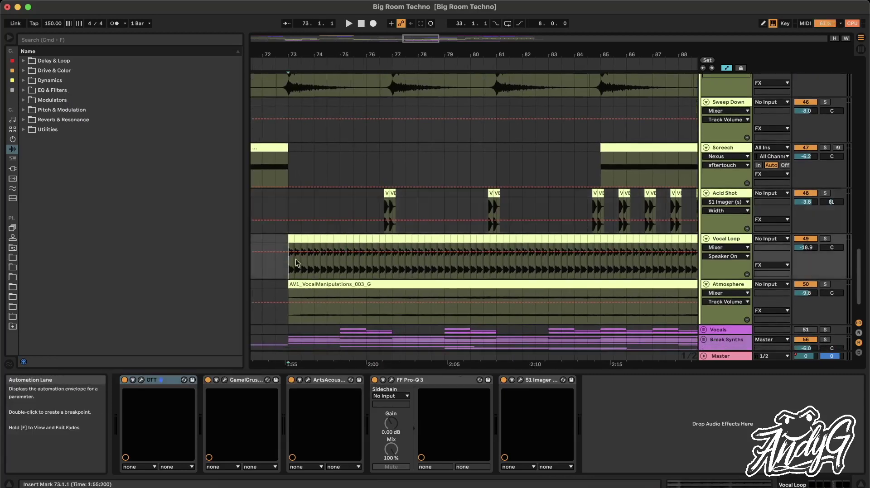
click(825, 239)
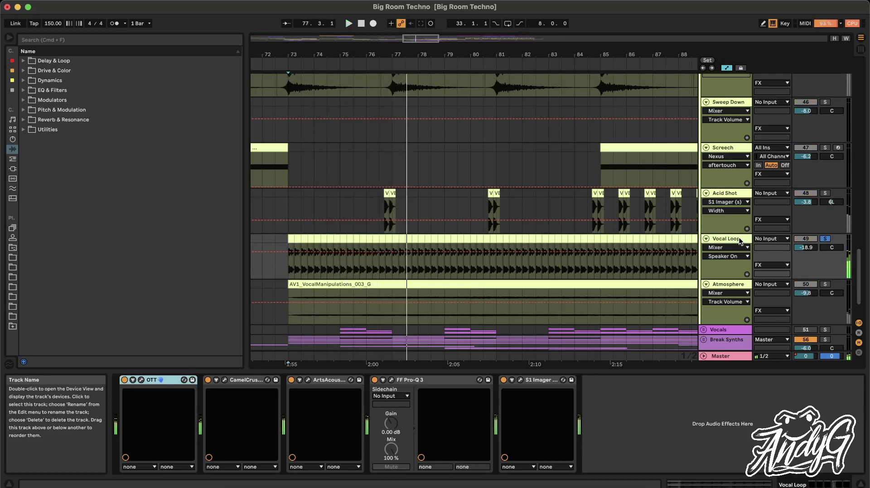
click(826, 241)
click(302, 269)
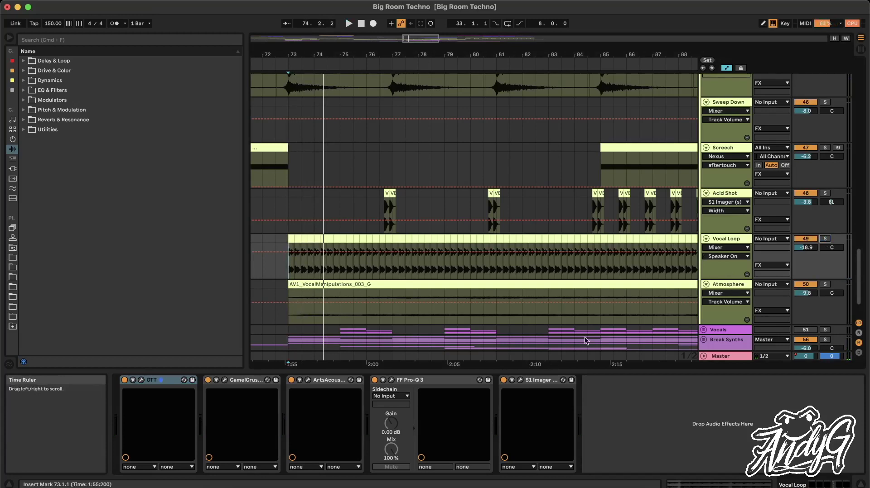
- Solo the Atmosphere track and play its AV1_VocalManipulations_003_G clip from bar 73
click(790, 284)
click(825, 284)
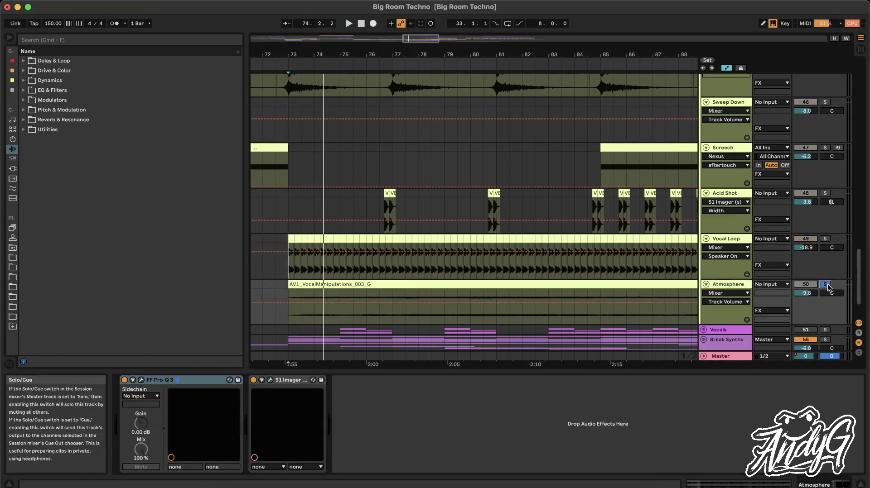
key(space)
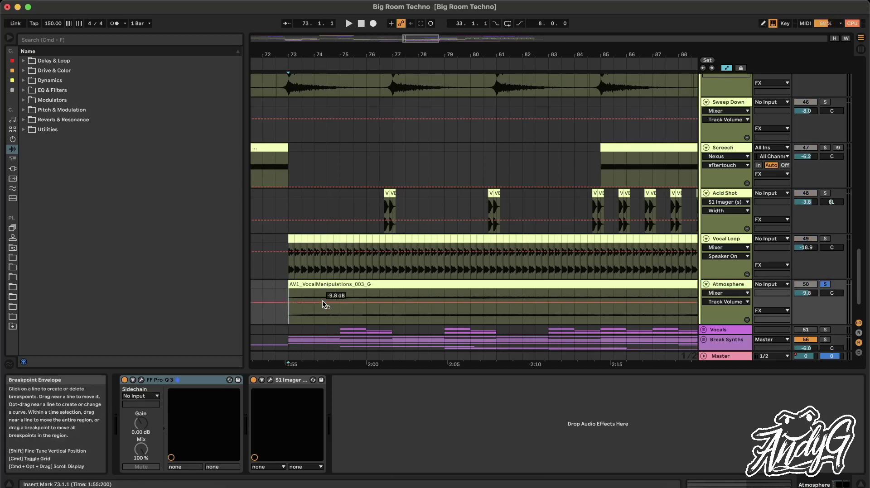
key(space)
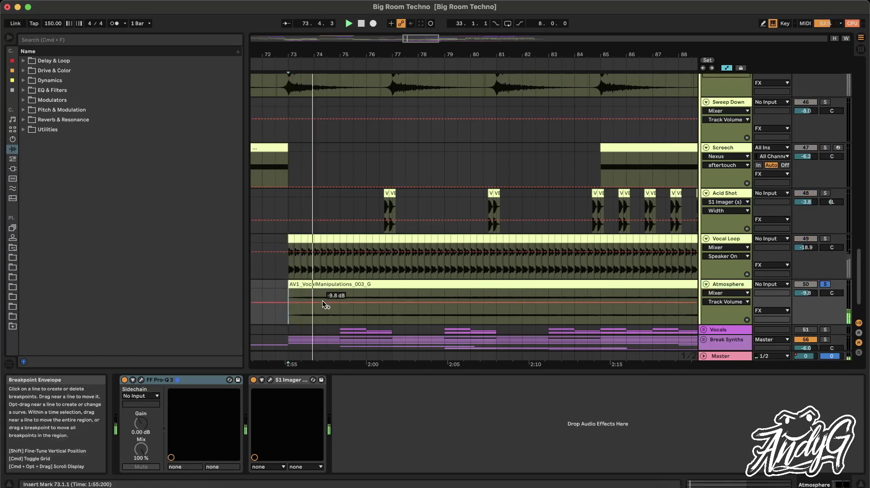
key(minus)
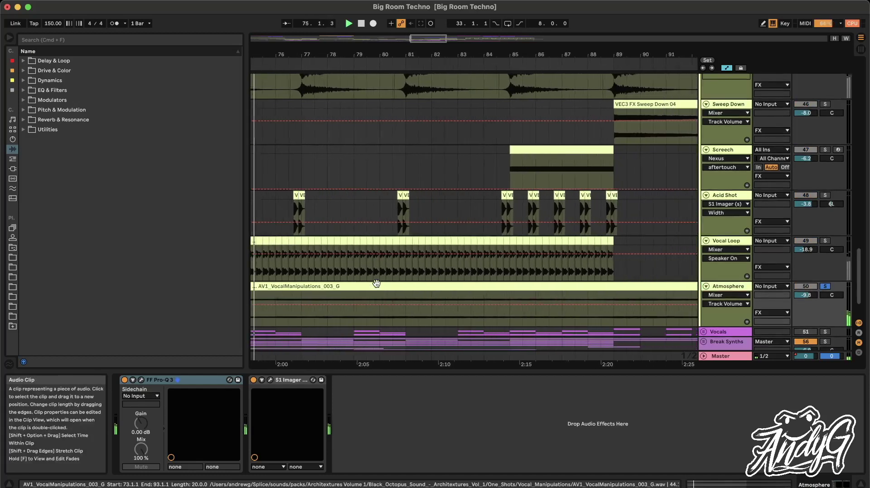
key(minus)
scroll(376, 283, up, 5)
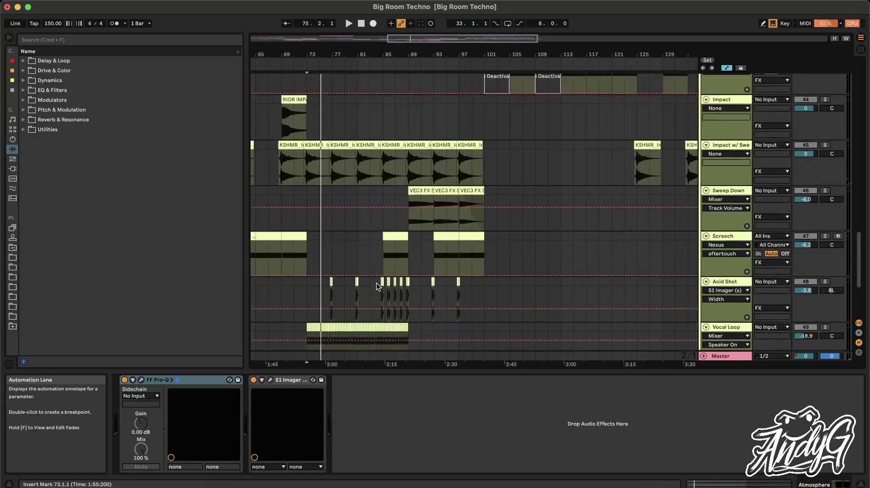
key(space)
- Fold the FX group and play the full mix from bar 89 into the drop with the Vocals group activated
click(409, 226)
scroll(407, 224, up, 5)
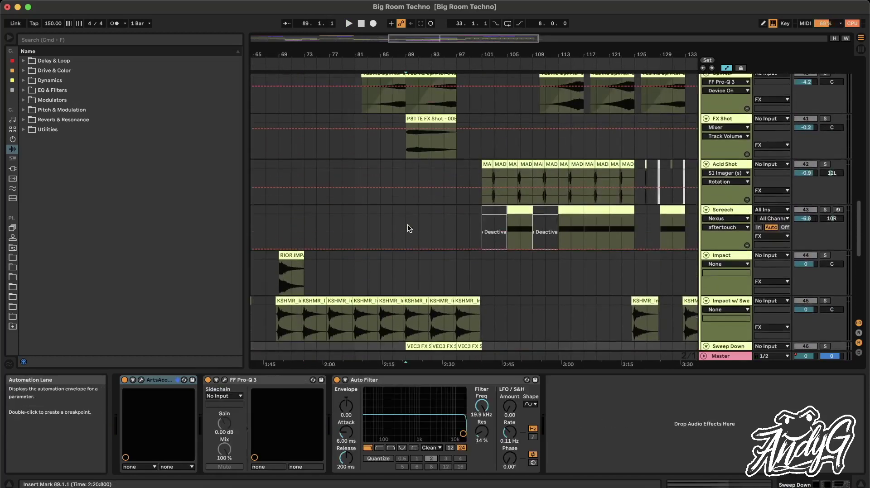
scroll(407, 225, up, 5)
scroll(407, 224, down, 5)
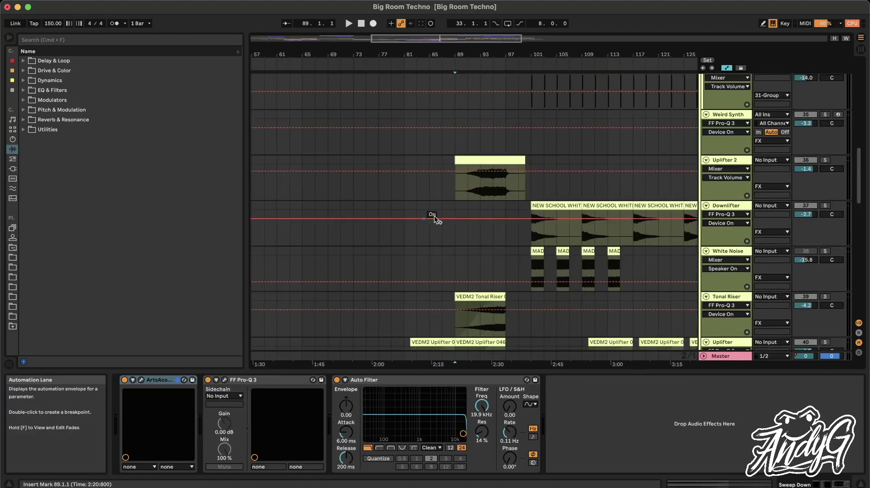
scroll(472, 265, up, 5)
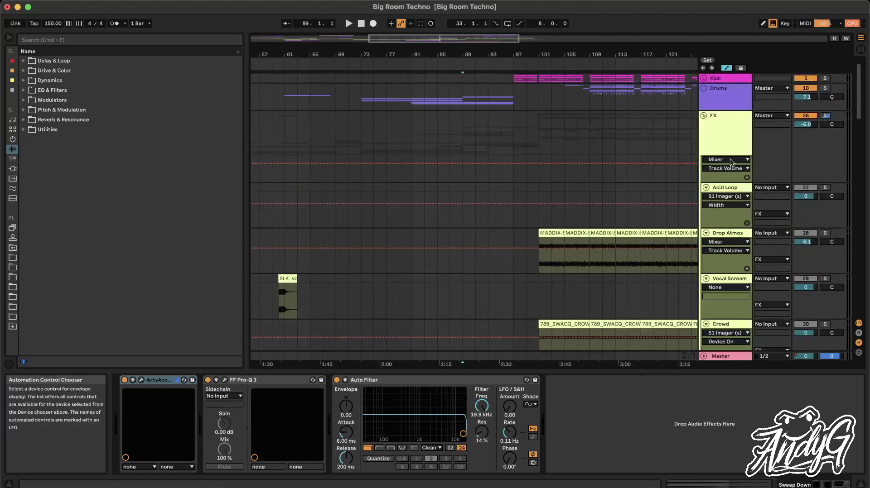
alt+click(701, 114)
click(466, 102)
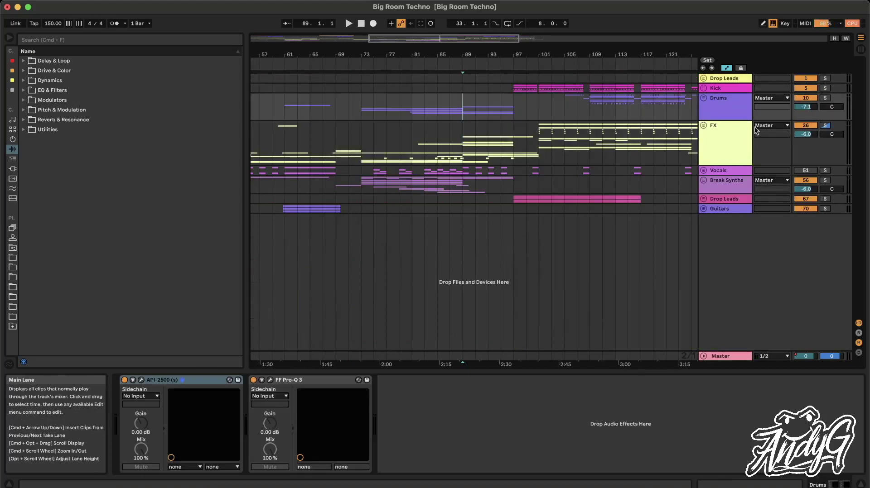
key(space)
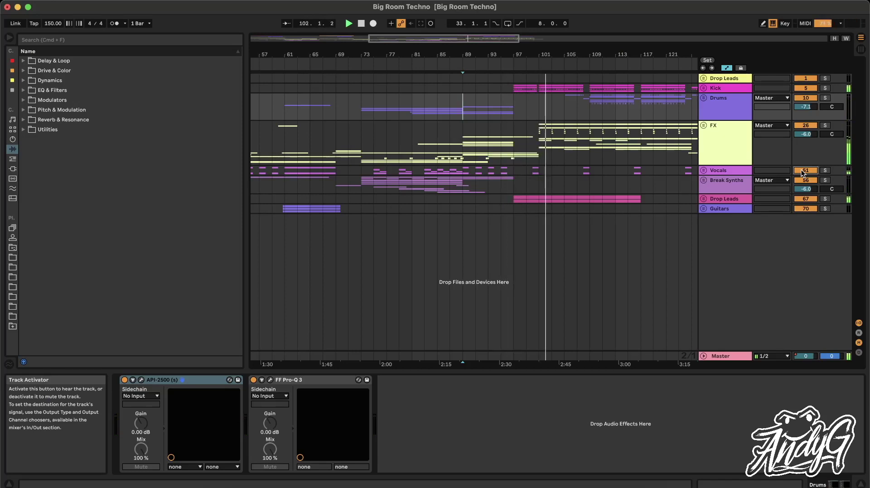
- Solo the Kick group and play it with bars 101 to 105 looped
click(515, 89)
key(plus)
key(plus)
scroll(515, 88, right, 5)
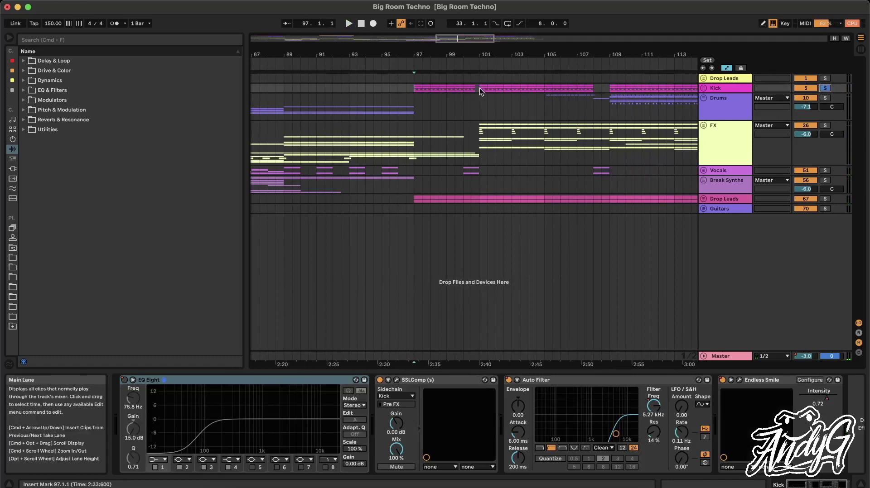
drag(480, 89, 542, 91)
key(super+l)
key(space)
- Unfold the Kick group and inspect the Serum patch on the Tekno Bass track
click(704, 88)
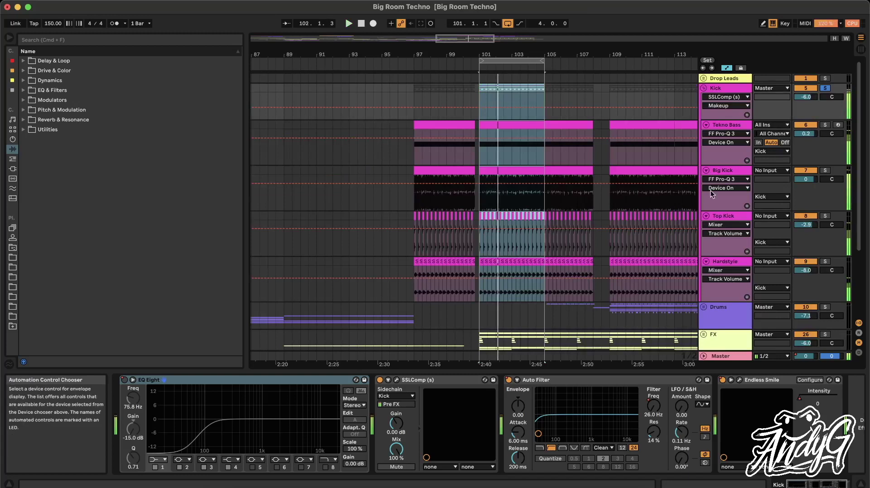
click(723, 128)
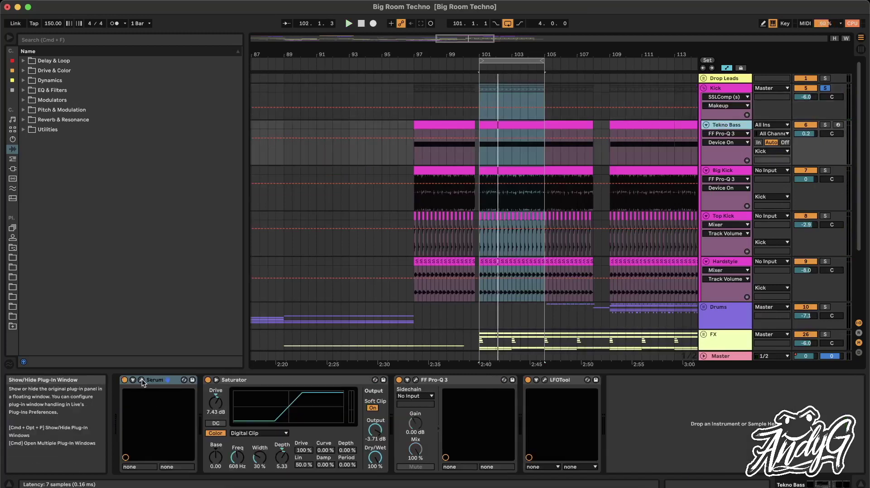
key(super+alt+p)
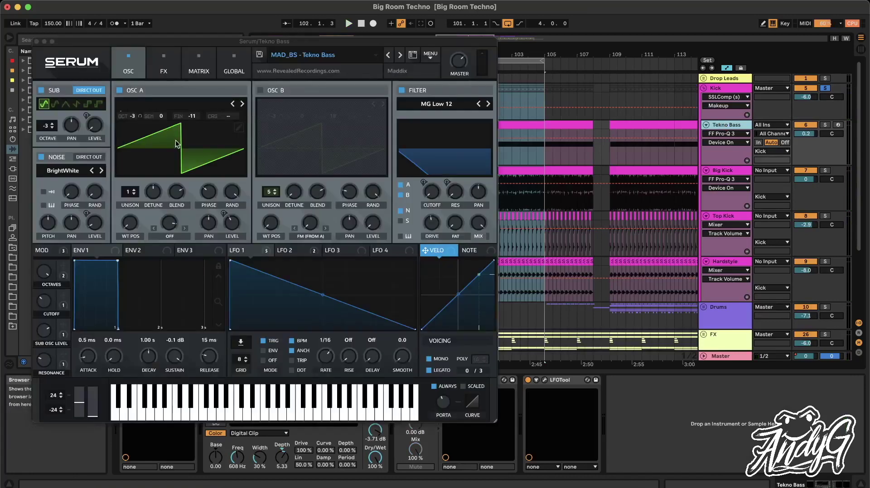
click(37, 42)
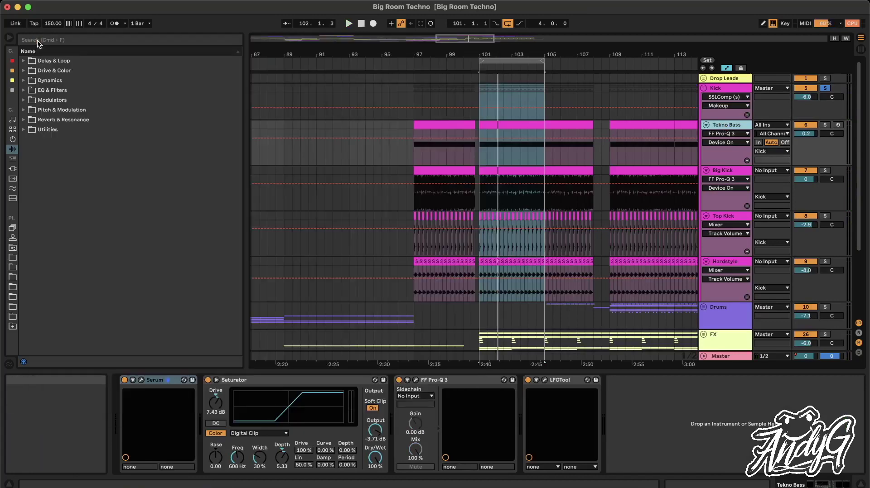
- Solo Tekno Bass and compare its sound with Saturator, FF Pro-Q 3 and LFOTool switched off
click(825, 125)
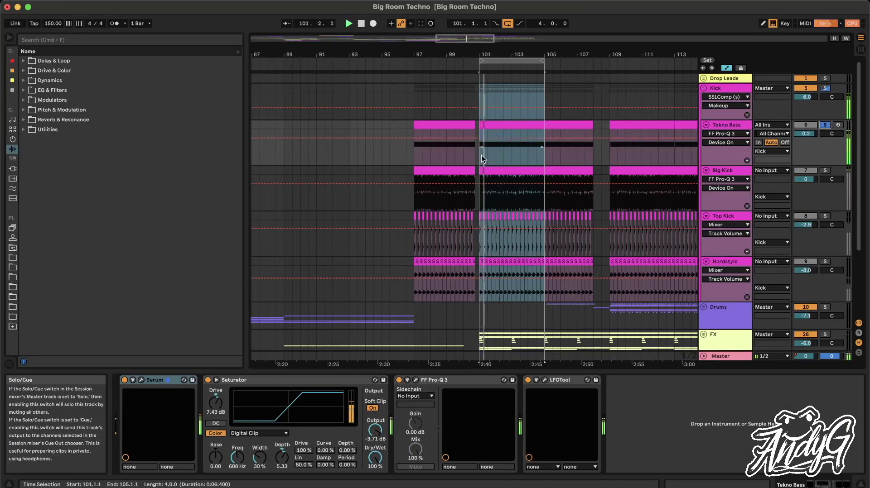
click(324, 382)
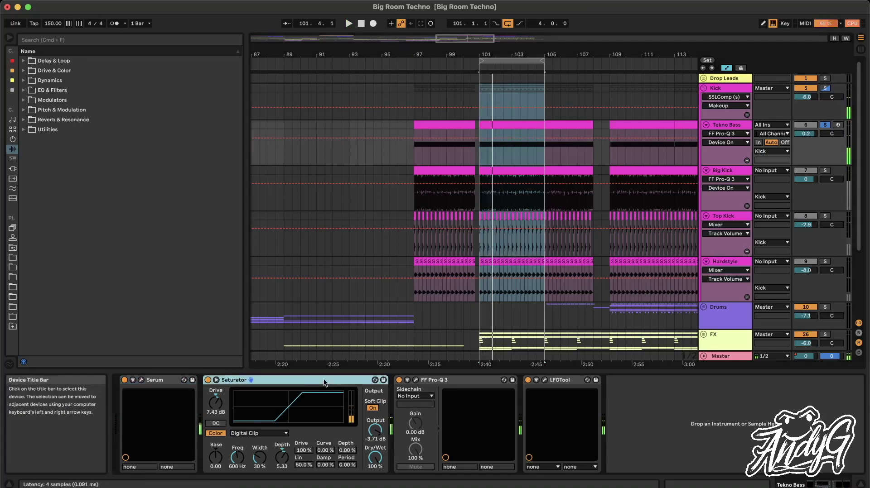
shift+click(567, 381)
key(0)
click(567, 381)
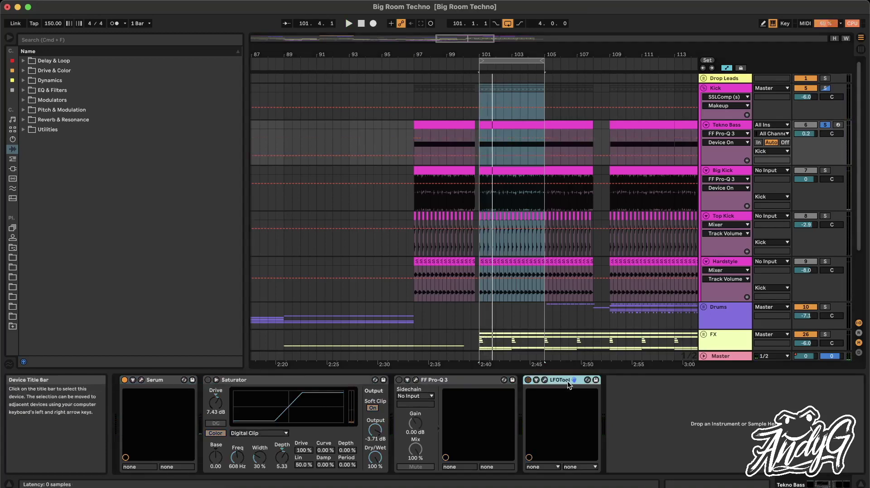
key(space)
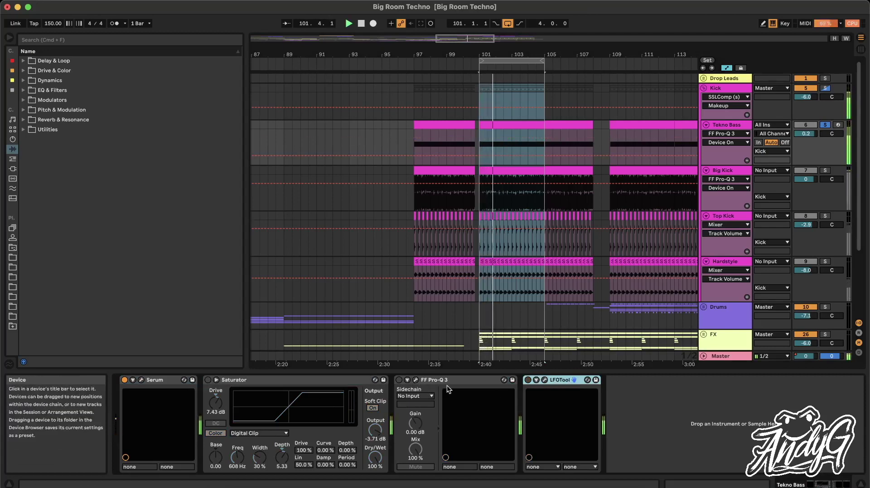
- Switch Saturator, FF Pro-Q 3 and LFOTool back on for Tekno Bass while the loop plays
click(446, 380)
shift+click(327, 381)
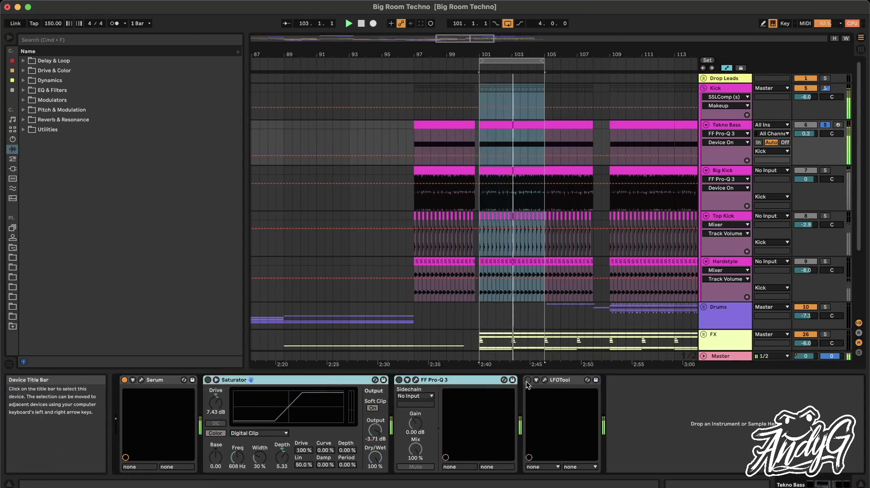
shift+click(526, 381)
key(0)
click(681, 401)
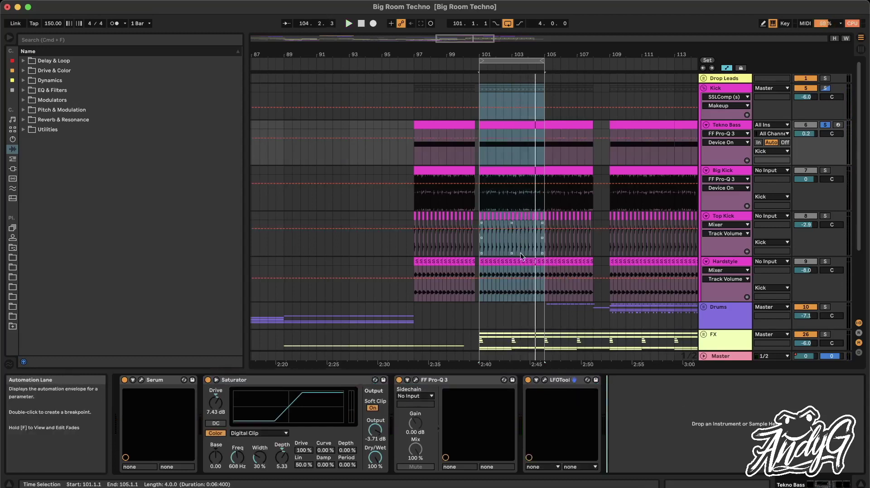
- Inspect the FF Pro-Q 3 equalizer curve on the Tekno Bass track and close the plug-in window
click(416, 382)
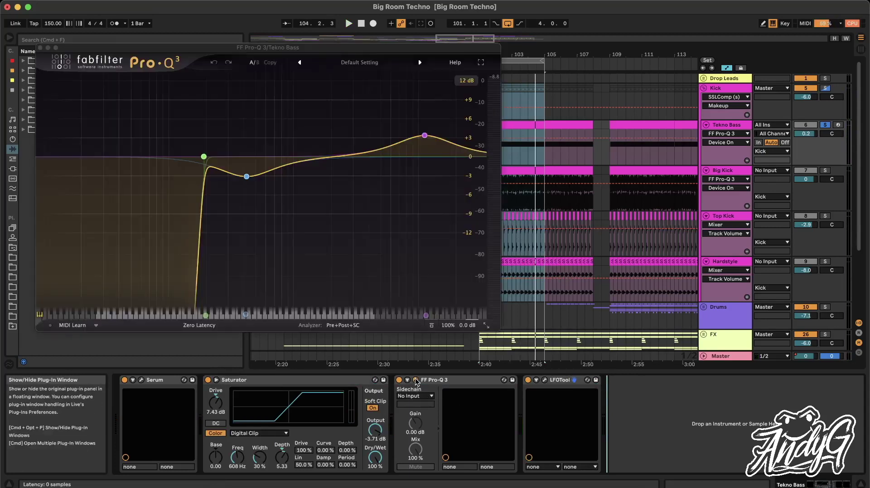
double_click(263, 174)
click(41, 47)
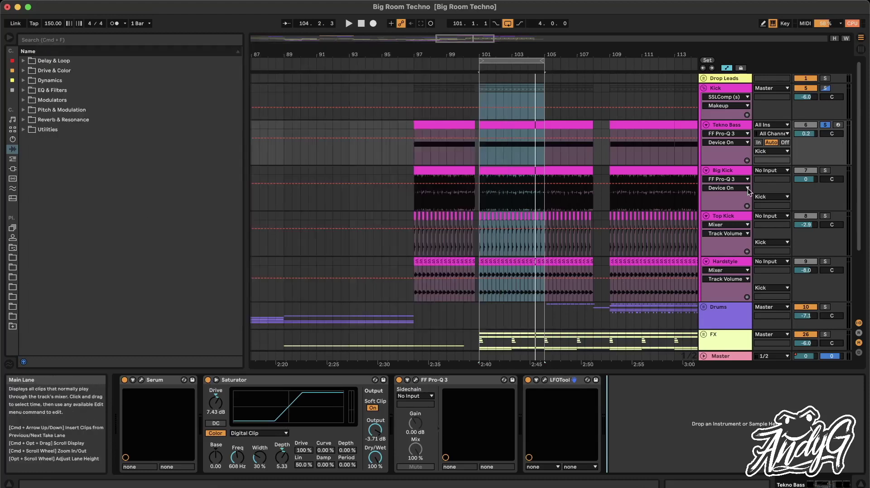
- Solo the Hardstyle track and play it from bar 101
click(825, 262)
click(479, 290)
key(space)
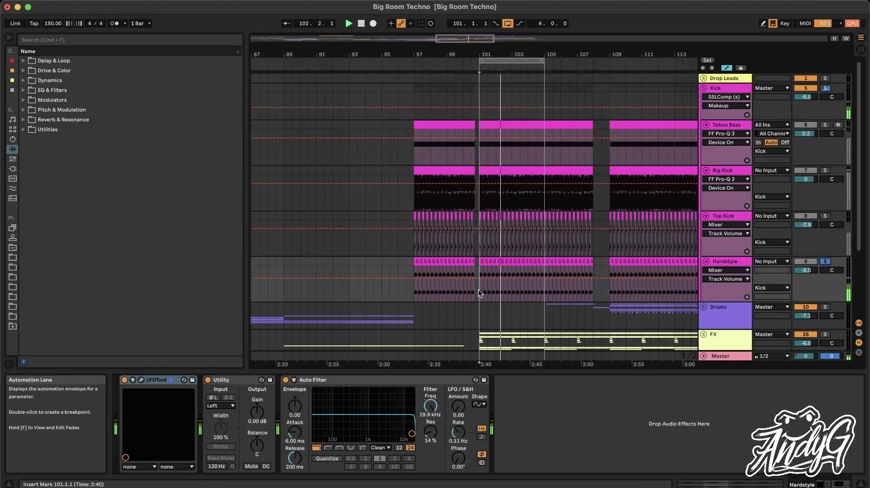
- Solo the whole Kick group and compare its sound with the Hardstyle layer switched off and on
click(825, 88)
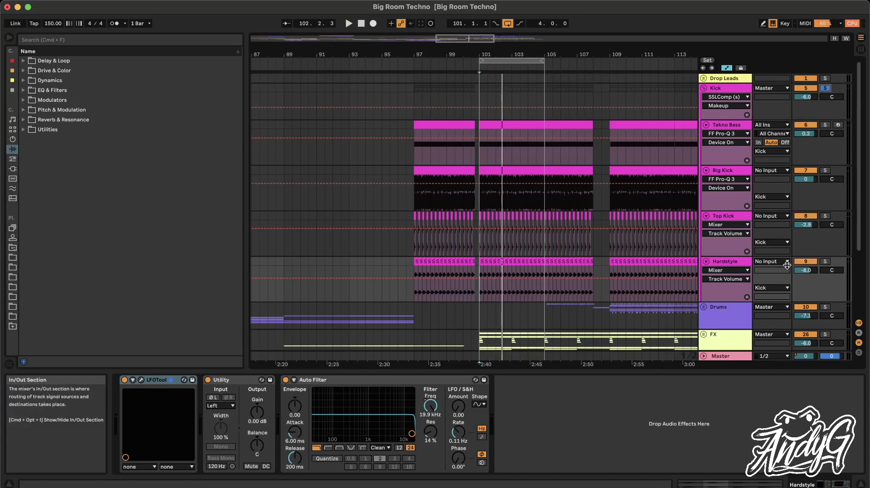
key(space)
click(805, 262)
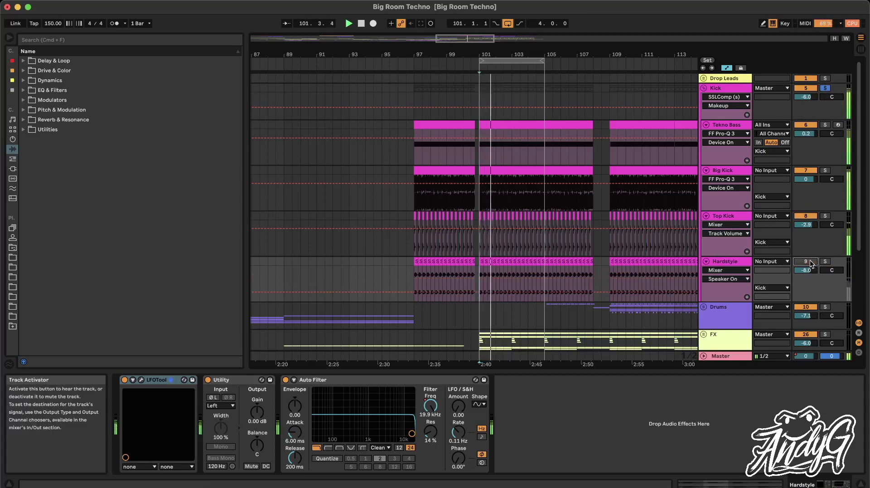
click(808, 263)
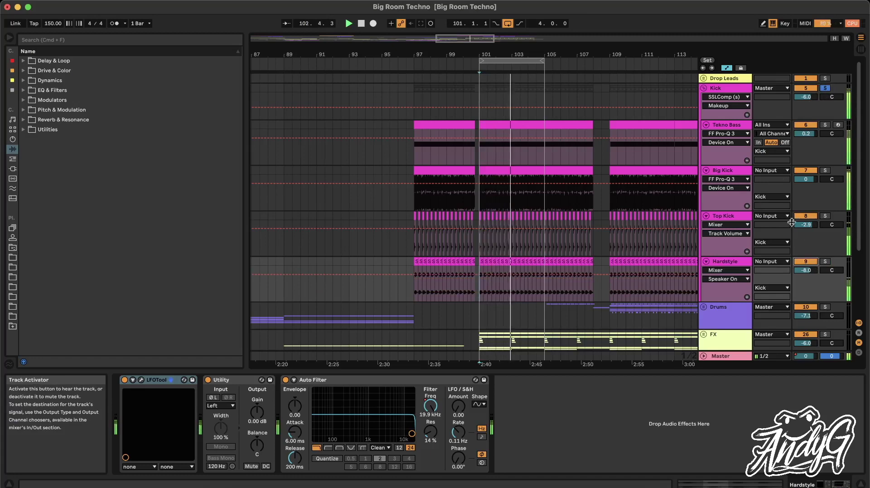
key(space)
click(825, 88)
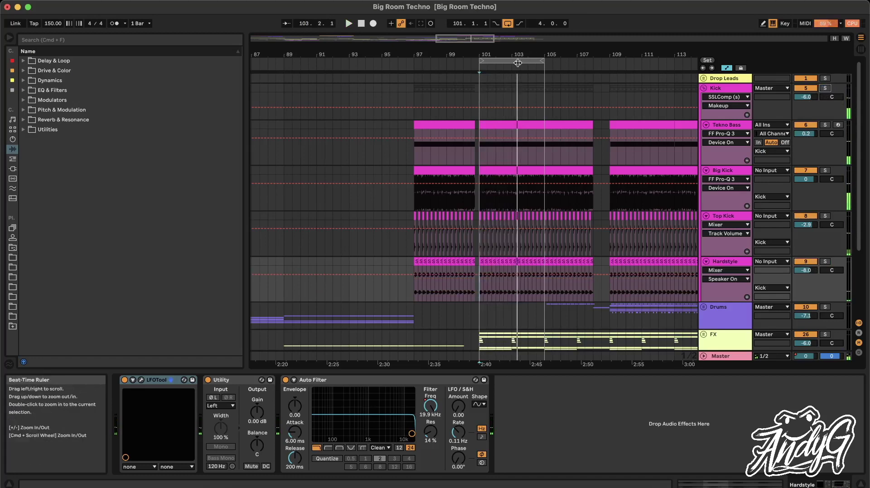
- Play the soloed Kick group again, starting from bar 97
click(413, 93)
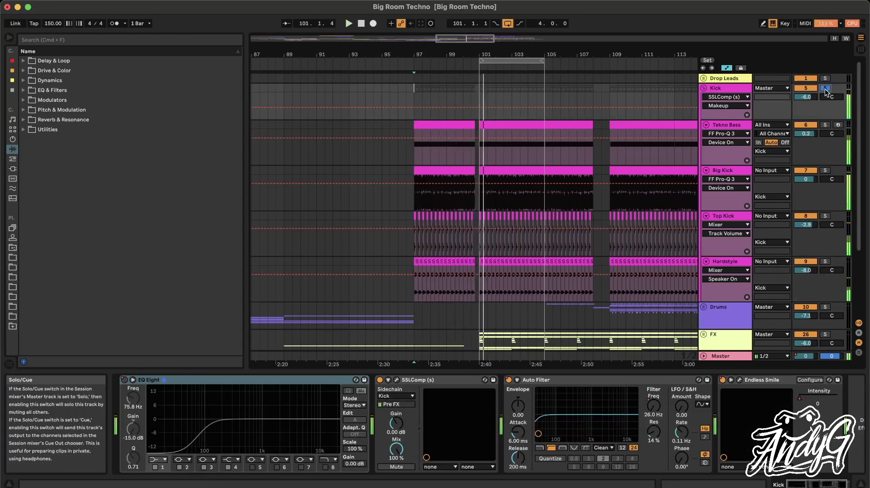
right_click(512, 60)
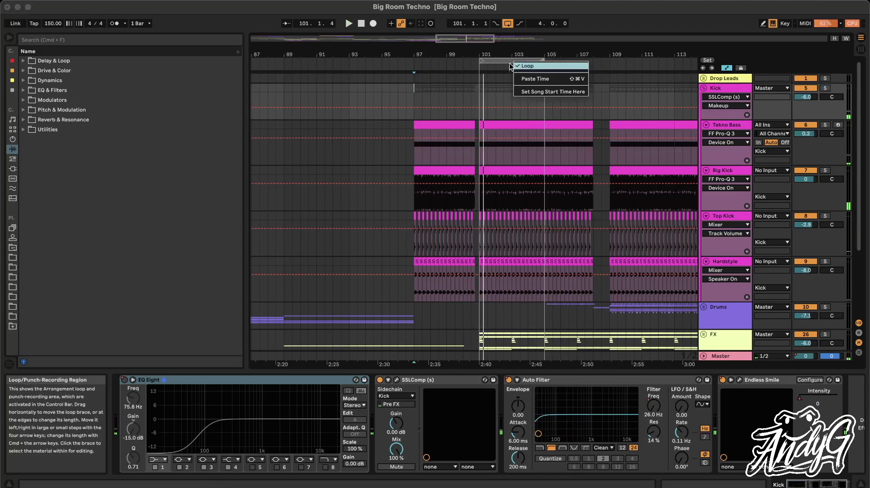
click(479, 79)
- Solo and unfold the Drop Leads group, and show the devices of the Lead 1 track
scroll(478, 79, down, 5)
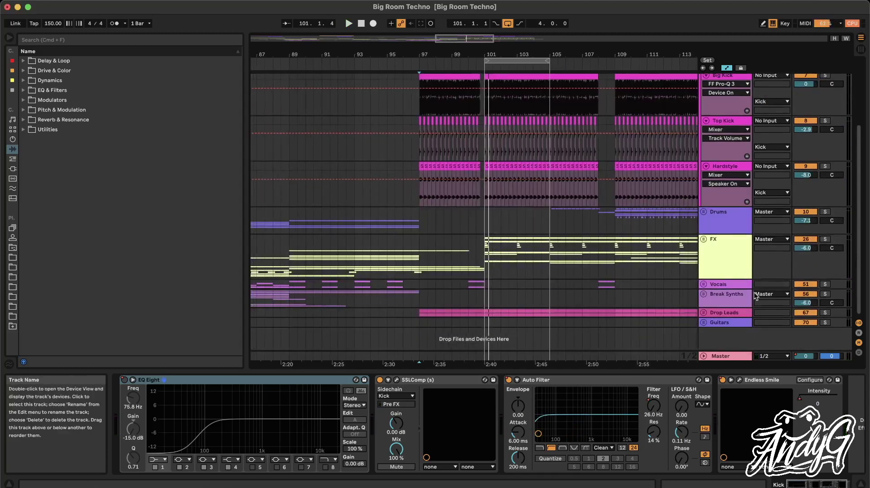
click(825, 313)
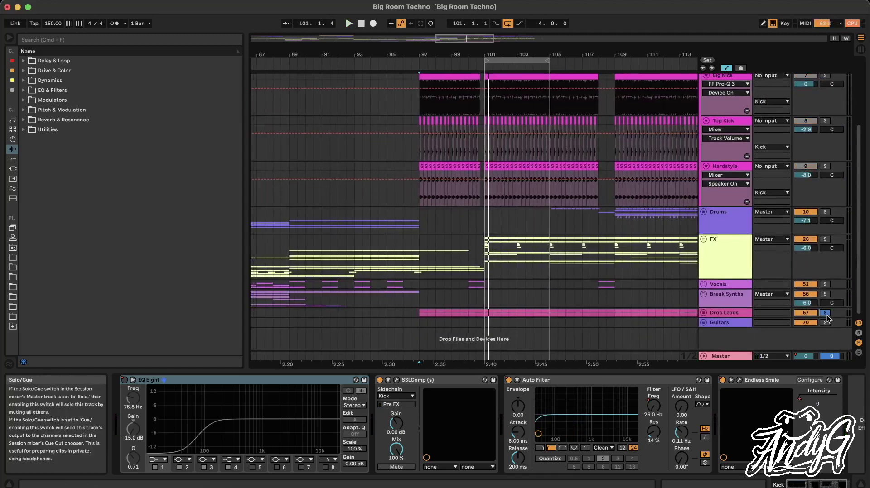
click(703, 313)
scroll(706, 294, down, 5)
click(718, 232)
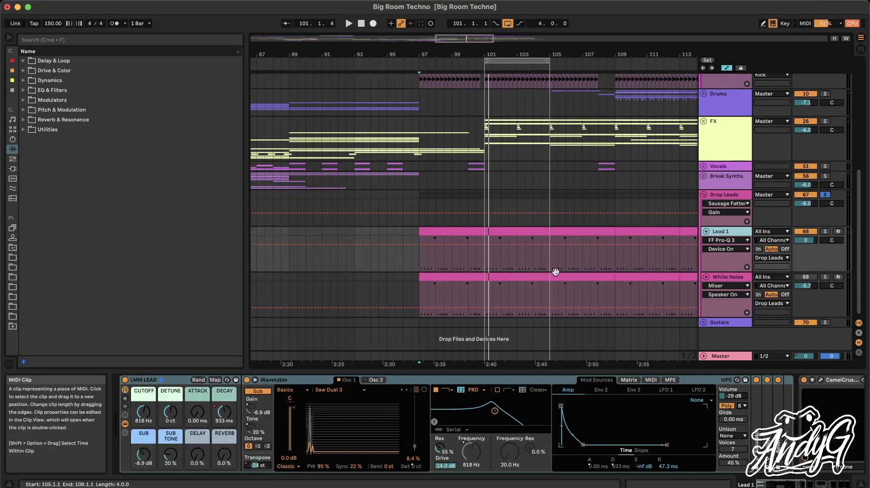
- Solo the Lead 1 track and play it from bar 101
click(484, 256)
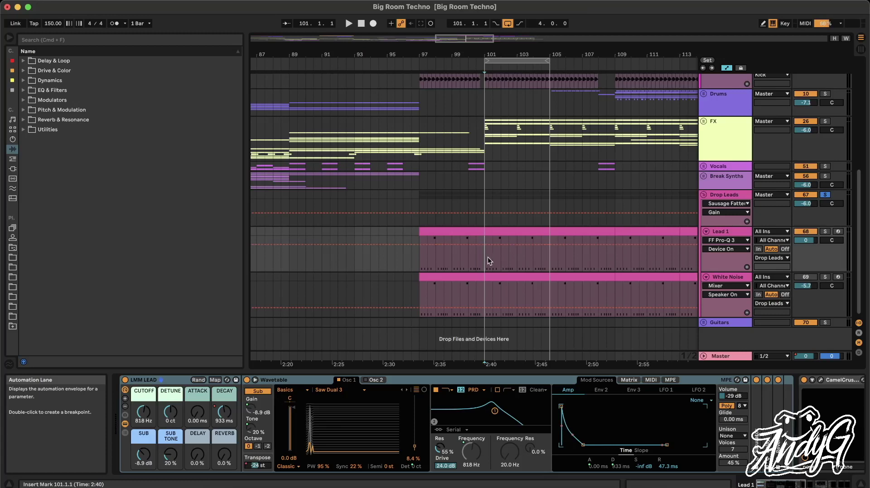
click(824, 232)
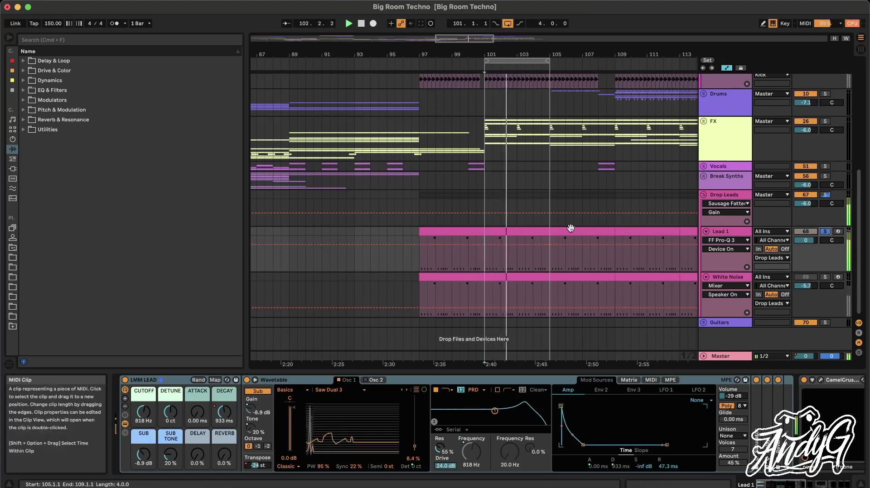
scroll(454, 252, right, 2)
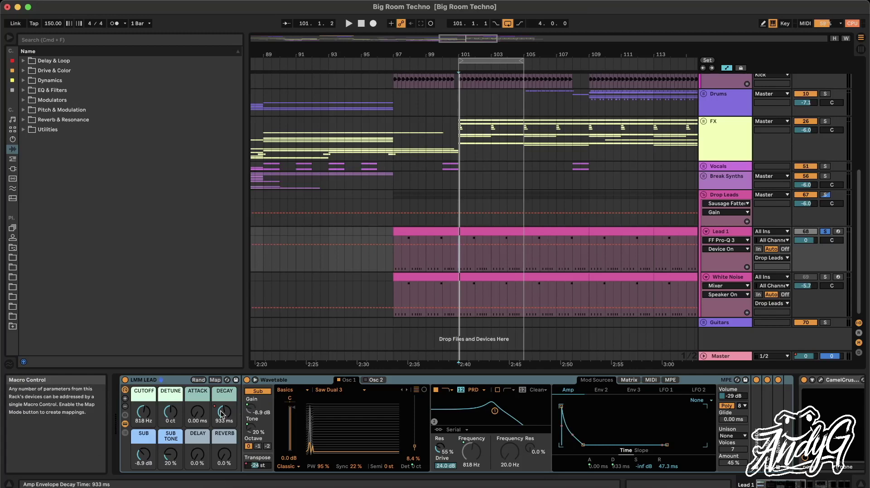
- Play Lead 1 from bar 103 to check how the Decay macro of the LMM LEAD rack moves
click(493, 253)
key(space)
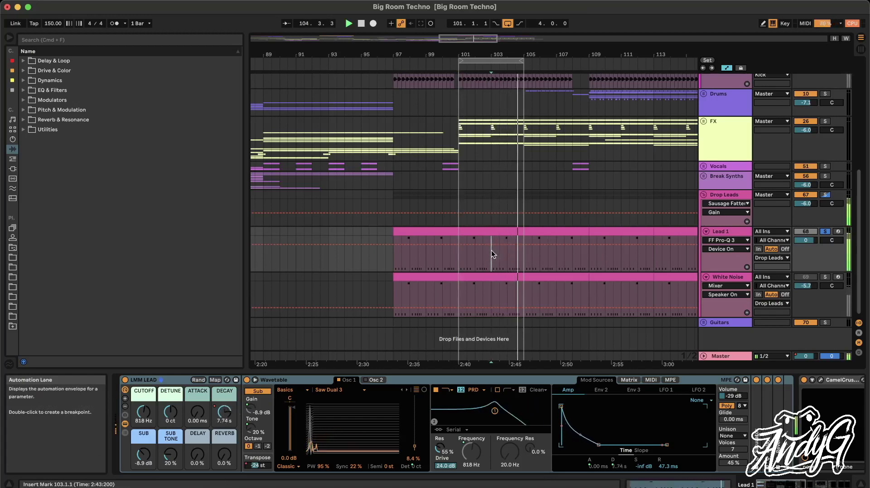
key(space)
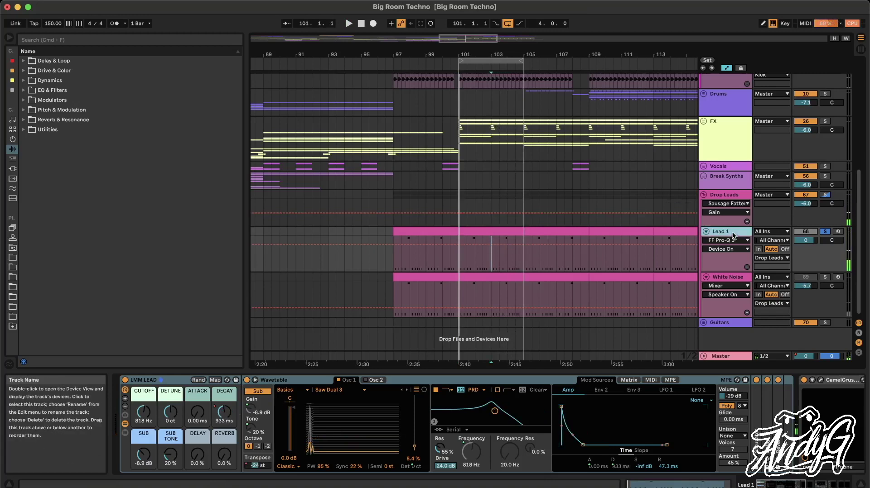
- Examine the Lead 1 device chain, from the Reverb inside the LMM LEAD rack through to the S1 Imager
scroll(753, 442, right, 2)
scroll(752, 442, right, 6)
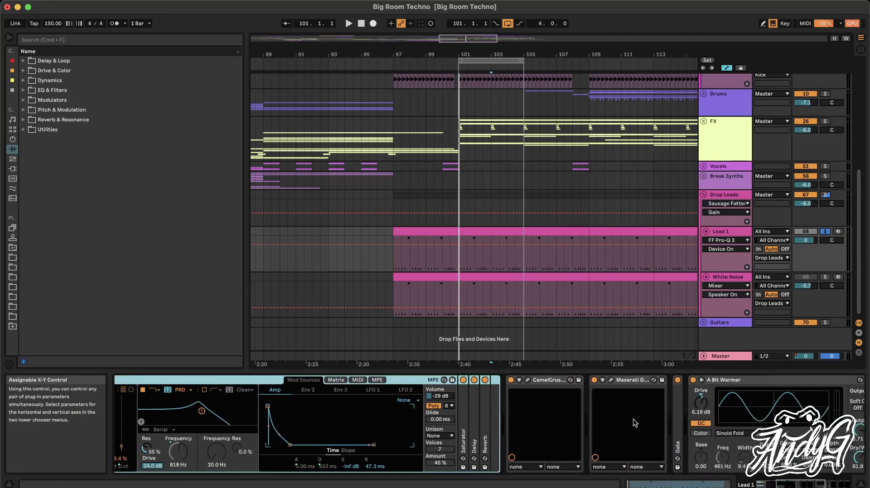
double_click(485, 422)
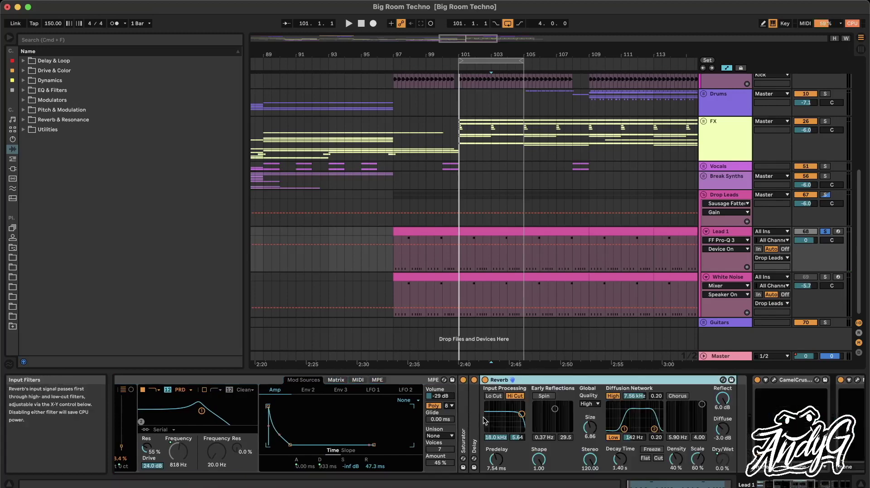
scroll(447, 420, left, 10)
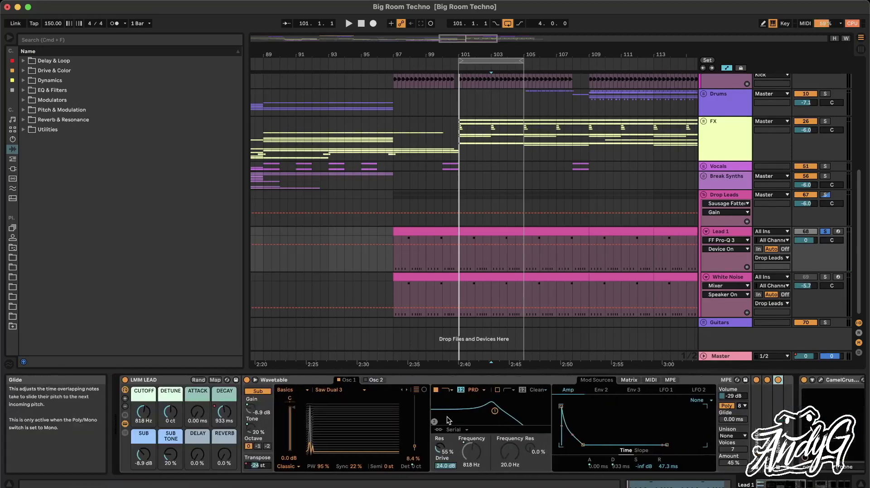
scroll(324, 418, right, 15)
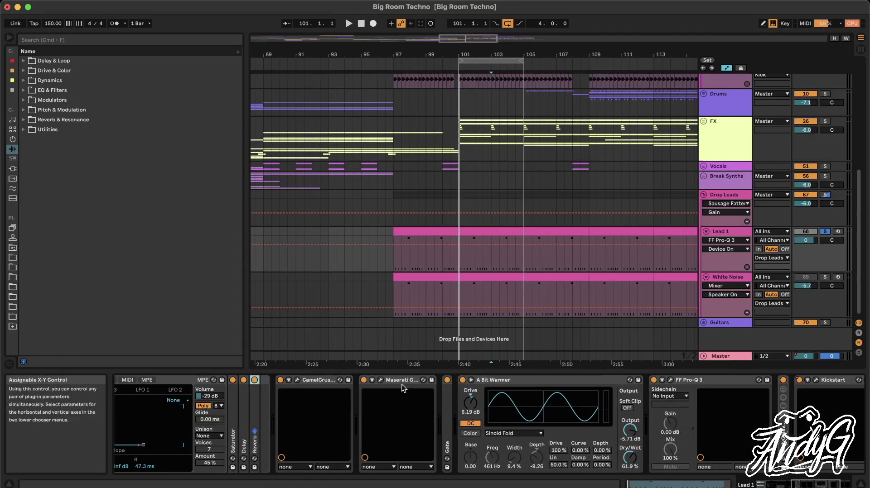
scroll(399, 382, right, 8)
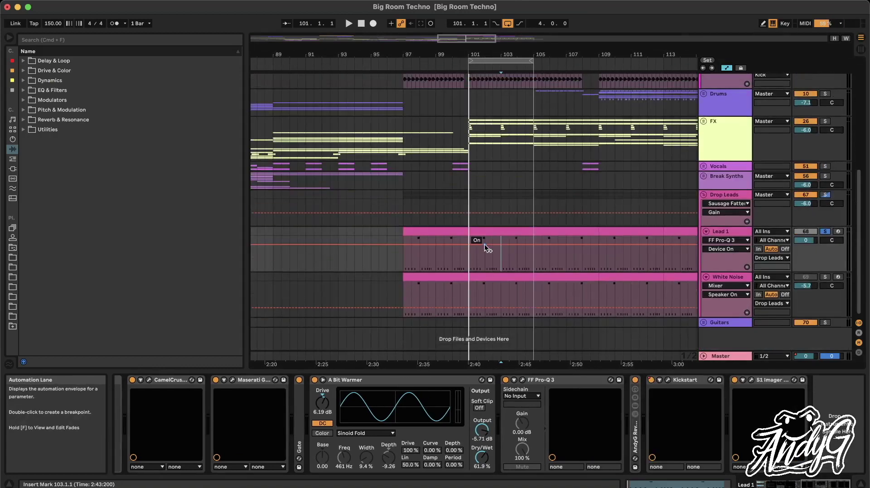
- Play Lead 1 from bar 113 to check the Transpose movement in Wavetable towards the end of the clip
click(485, 253)
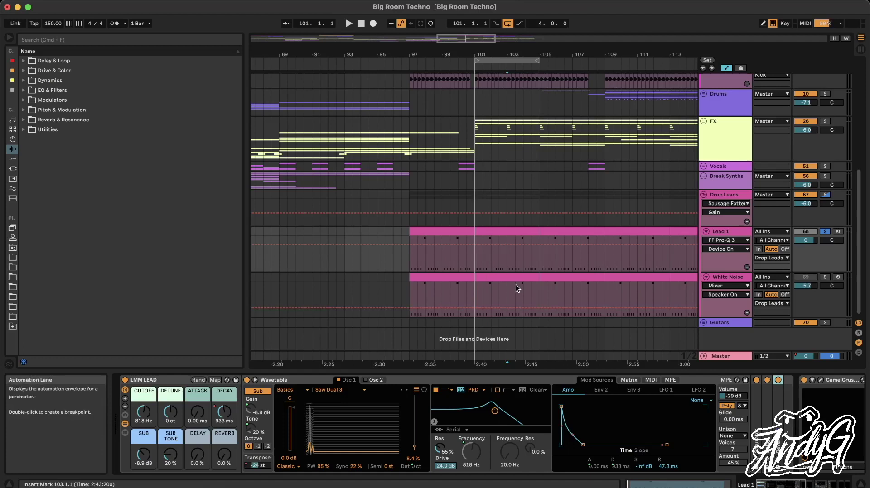
scroll(516, 286, right, 5)
click(531, 270)
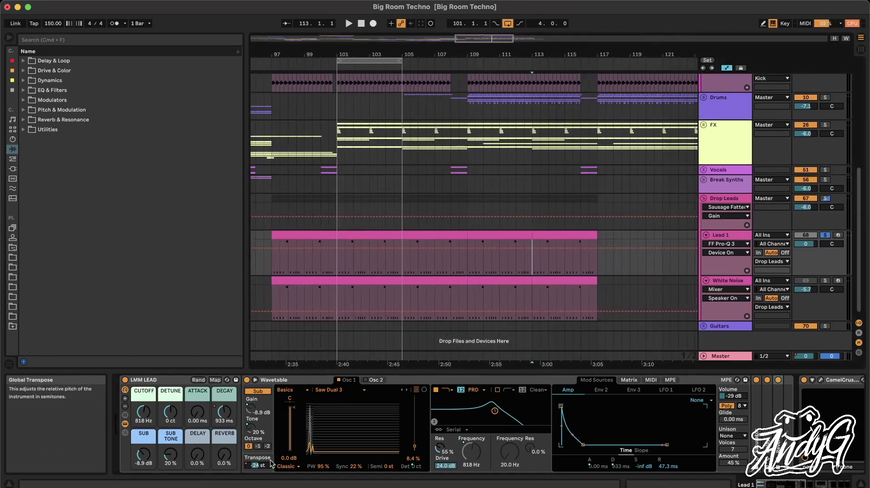
scroll(270, 463, up, 4)
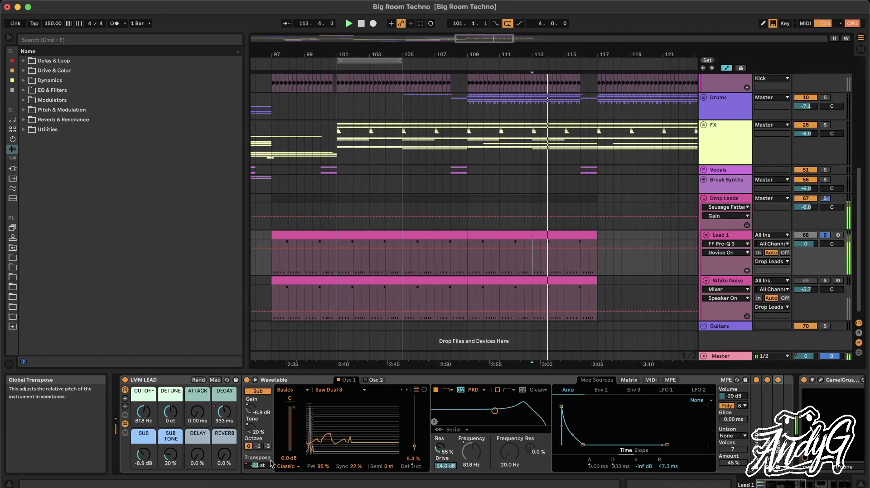
scroll(271, 462, up, 3)
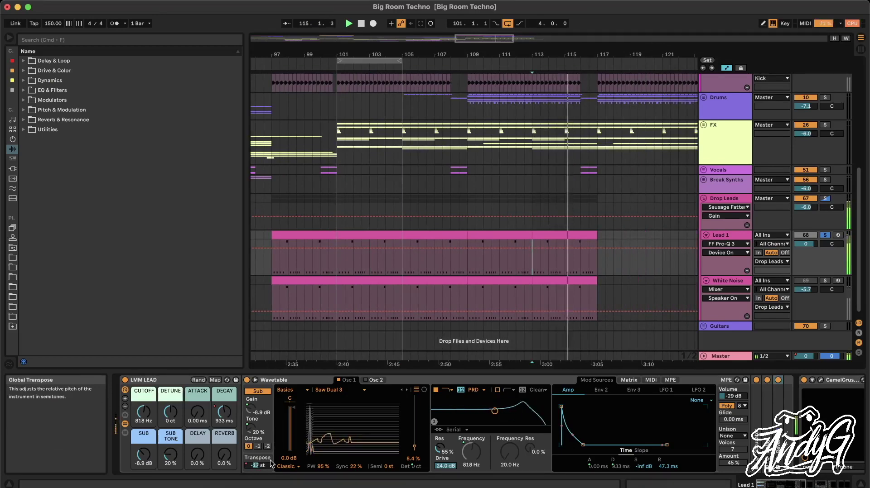
scroll(271, 463, up, 4)
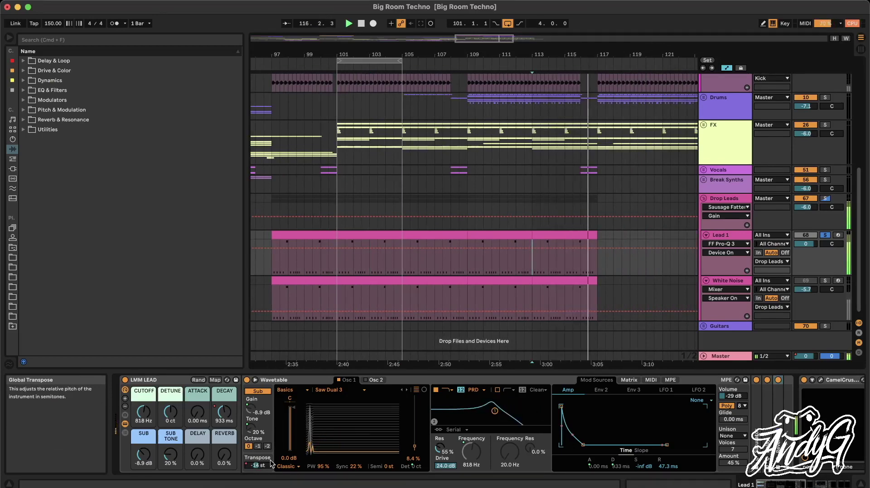
scroll(271, 463, up, 1)
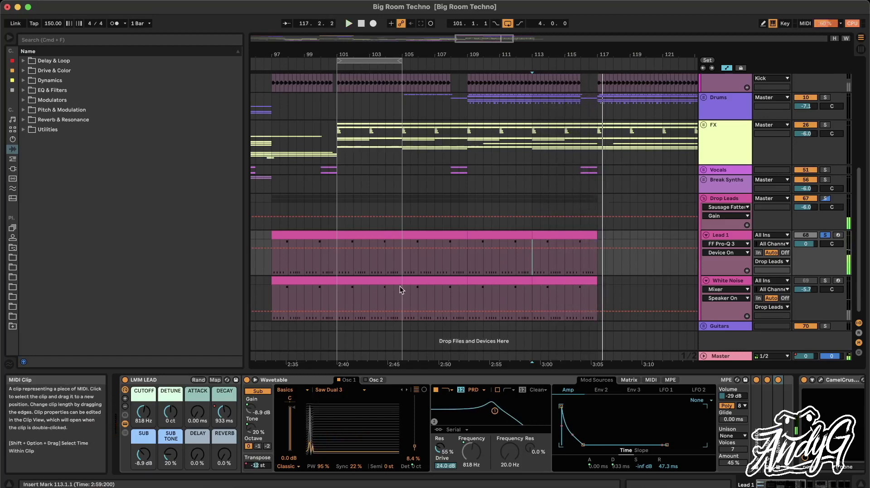
- Inspect the effects on the Drop Leads group, including Transient Master, and play the section from bar 97
click(726, 199)
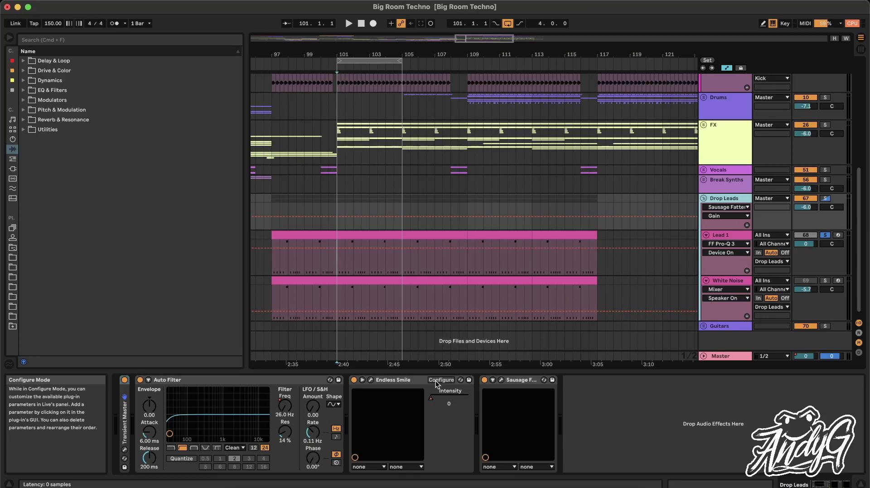
double_click(126, 429)
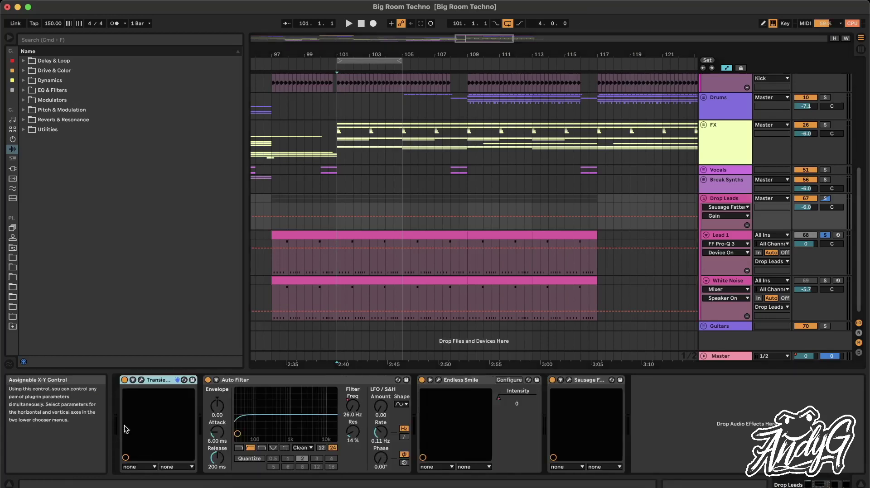
click(271, 202)
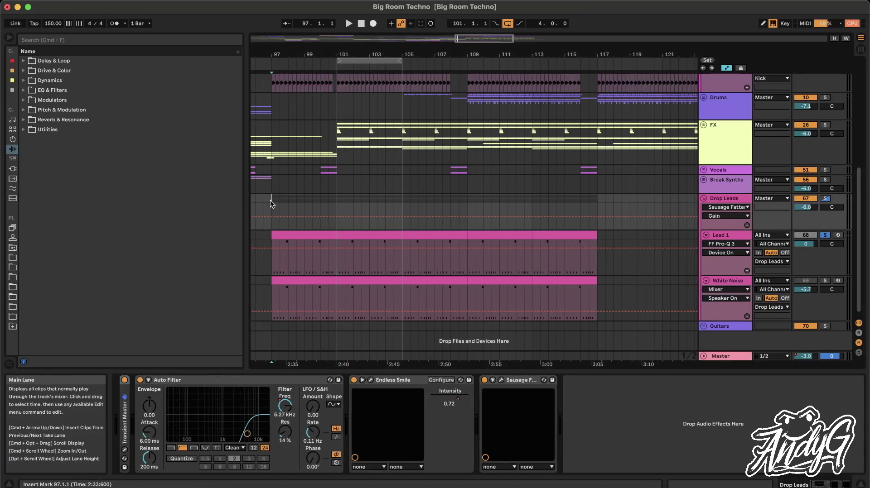
key(space)
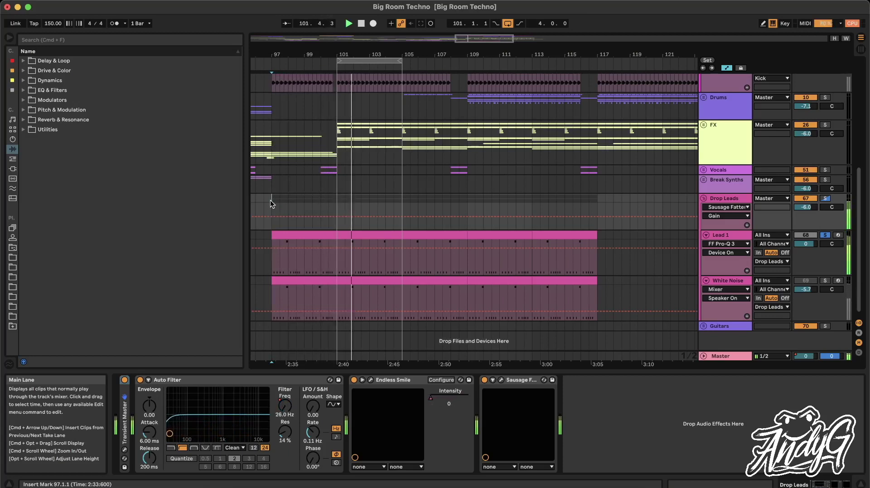
- Inspect the White Noise track's devices and fold the Drop Leads group
click(734, 281)
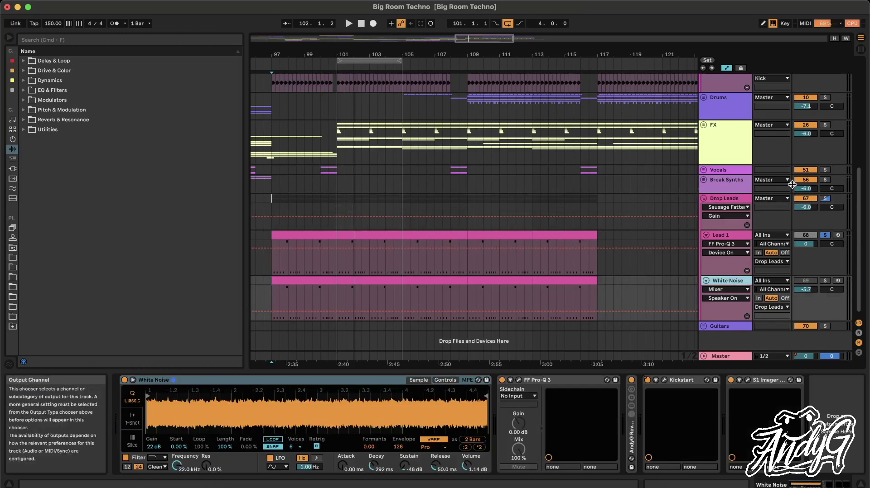
click(703, 198)
- Solo the FX group and play it from bar 101
scroll(702, 198, up, 4)
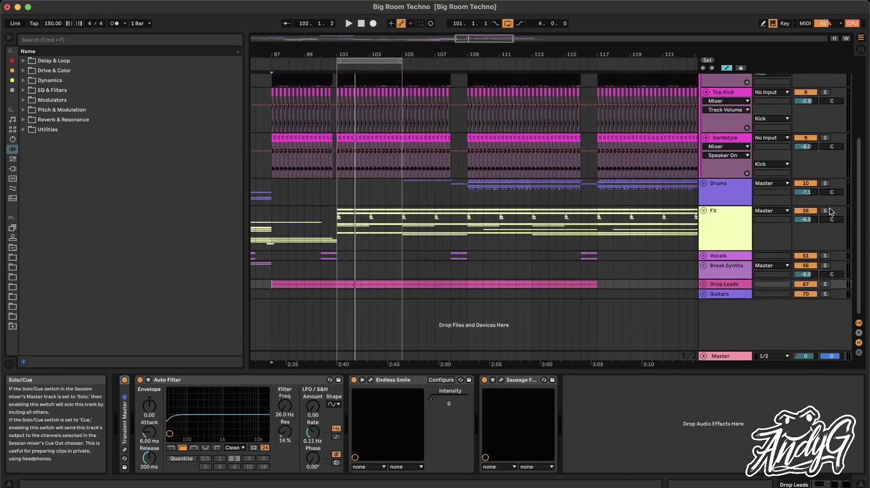
click(712, 223)
key(space)
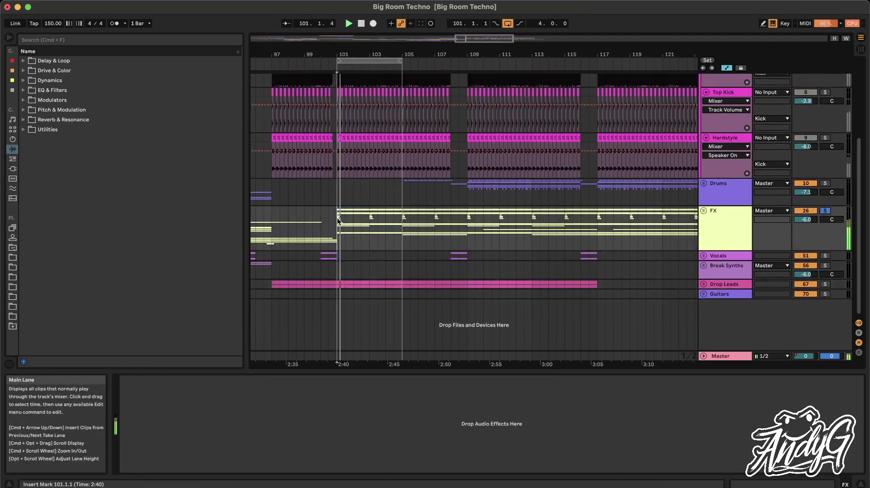
- Unfold the FX group, solo the Drop Atmos track and play it from bar 101
click(704, 211)
scroll(455, 268, down, 5)
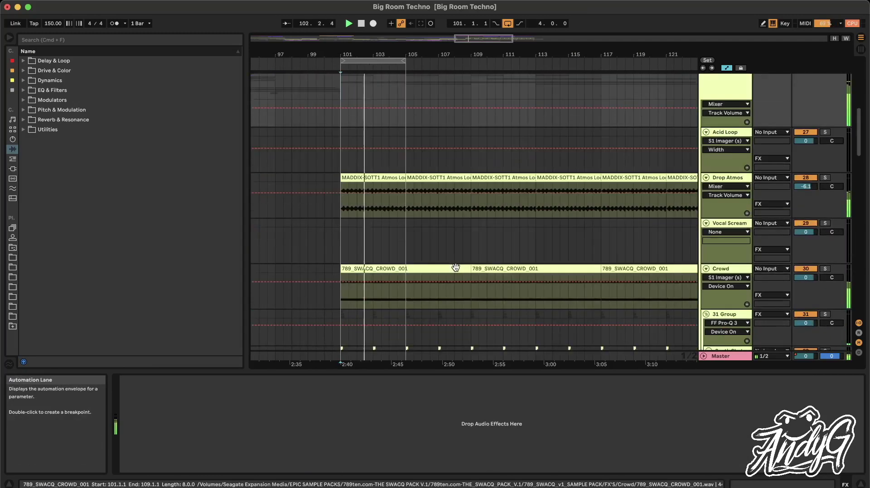
key(space)
click(338, 202)
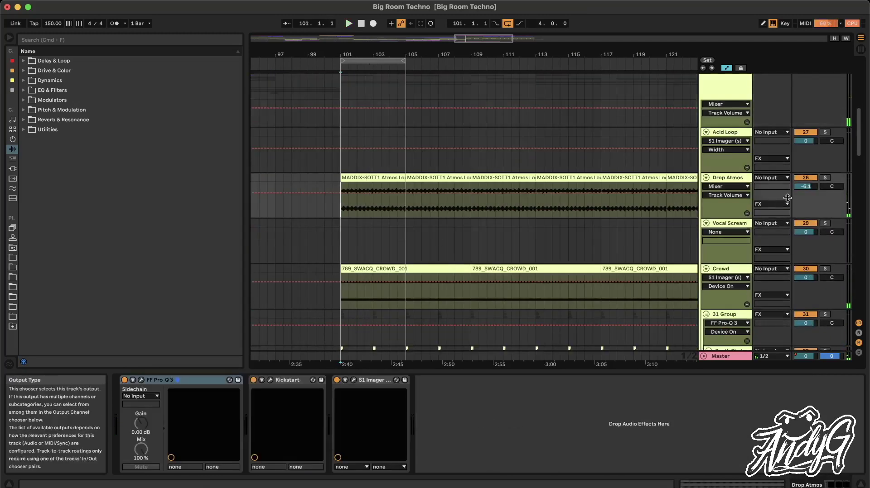
click(825, 178)
key(space)
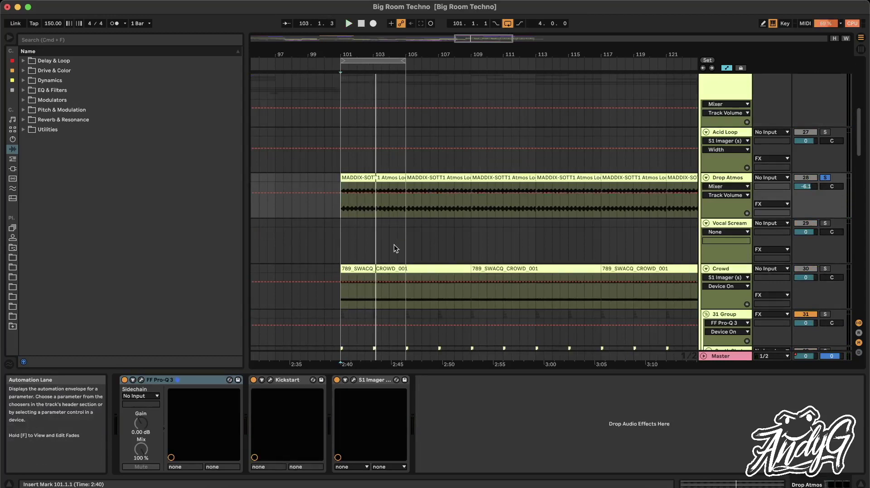
- Solo the Crowd track in the FX group and play it from bar 101
scroll(393, 245, down, 2)
key(space)
click(340, 268)
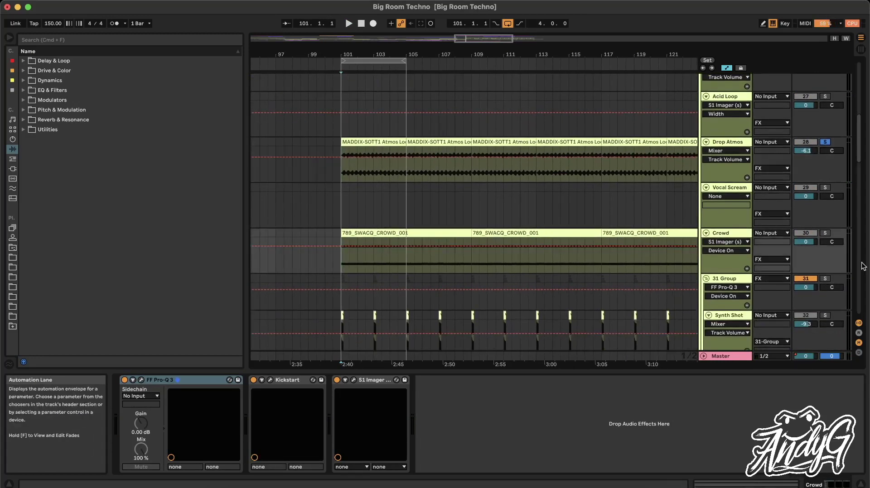
click(824, 233)
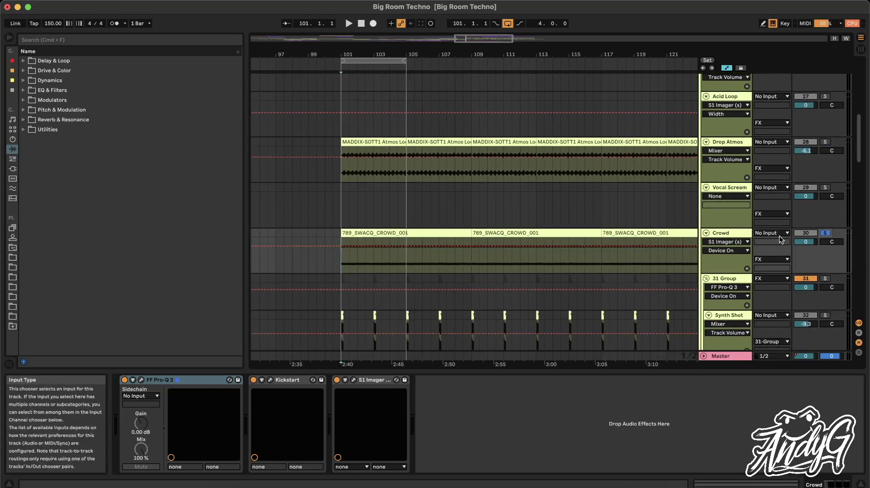
key(space)
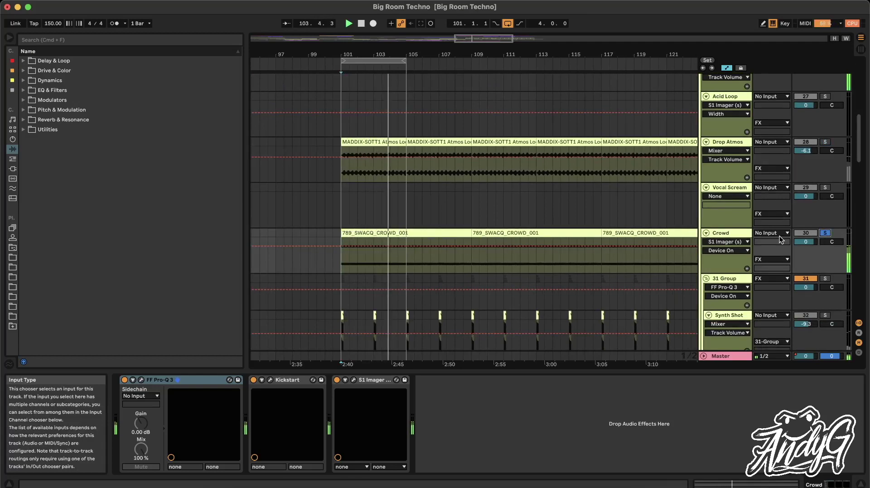
- Solo the 31 Group of synth shots and play it from bar 101
scroll(779, 235, down, 5)
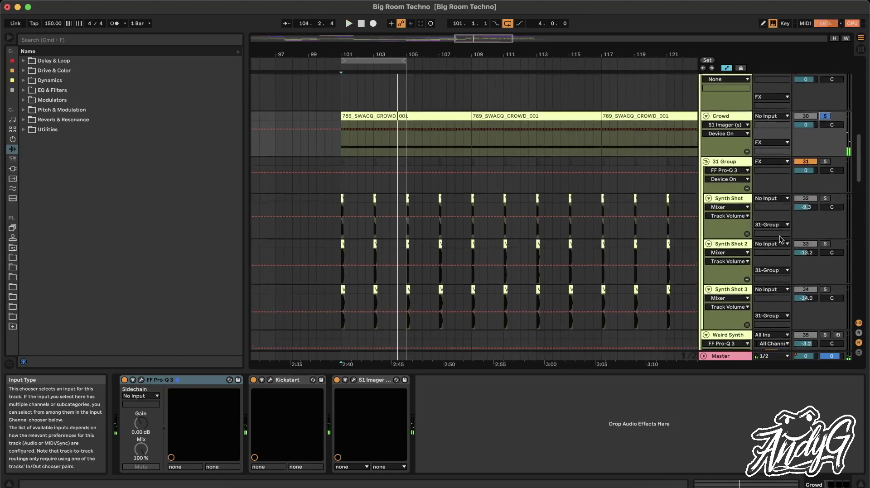
click(825, 162)
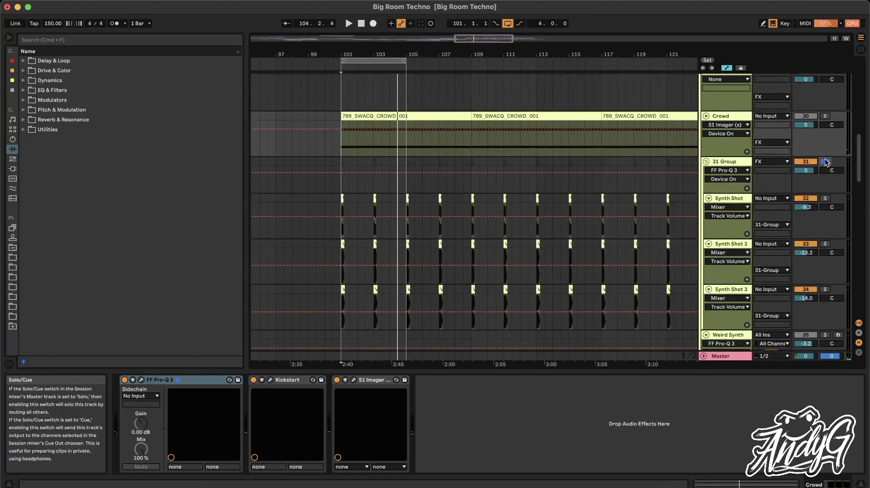
click(341, 161)
- Solo Synth Shot, Synth Shot 2 and Synth Shot 3 in turn and play each one from bar 103
click(824, 198)
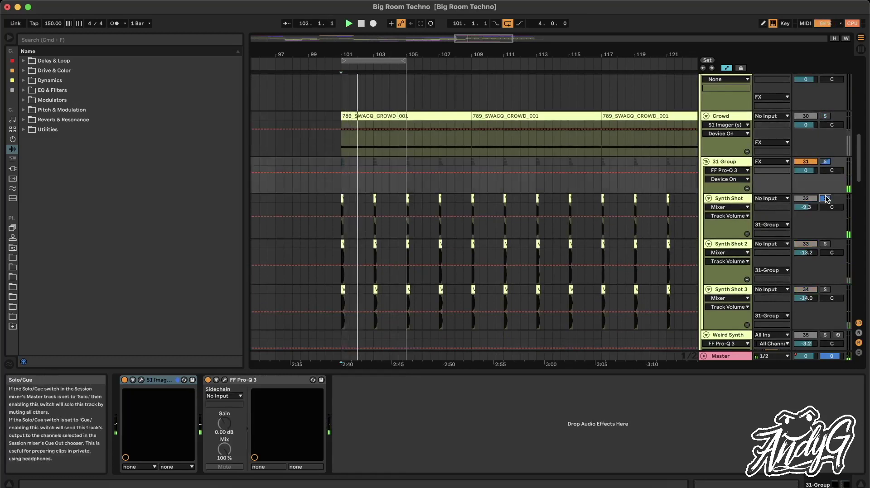
click(374, 226)
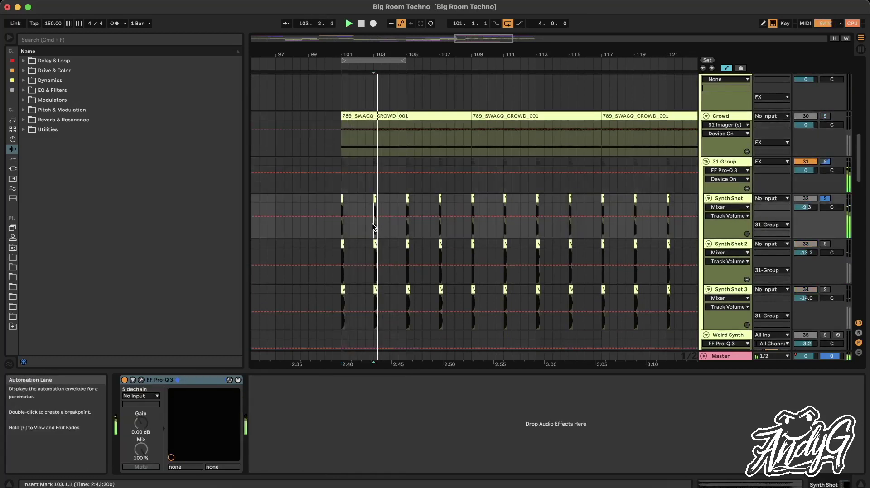
click(825, 243)
click(371, 249)
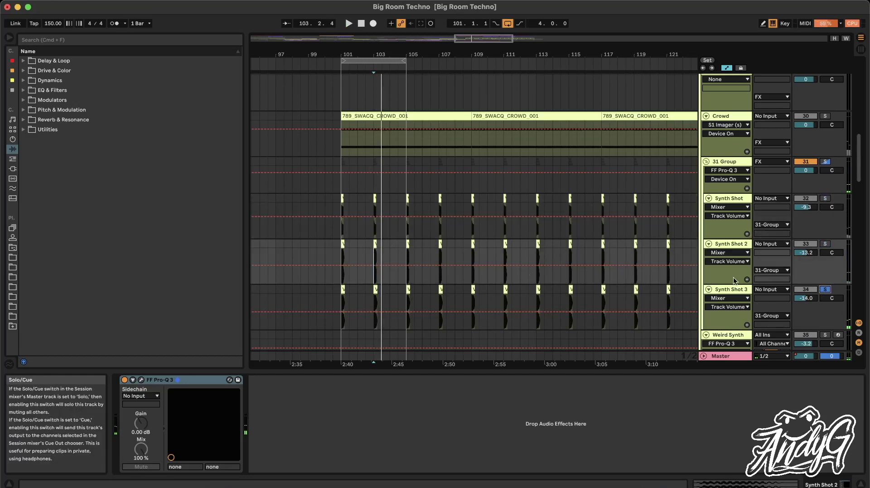
click(374, 297)
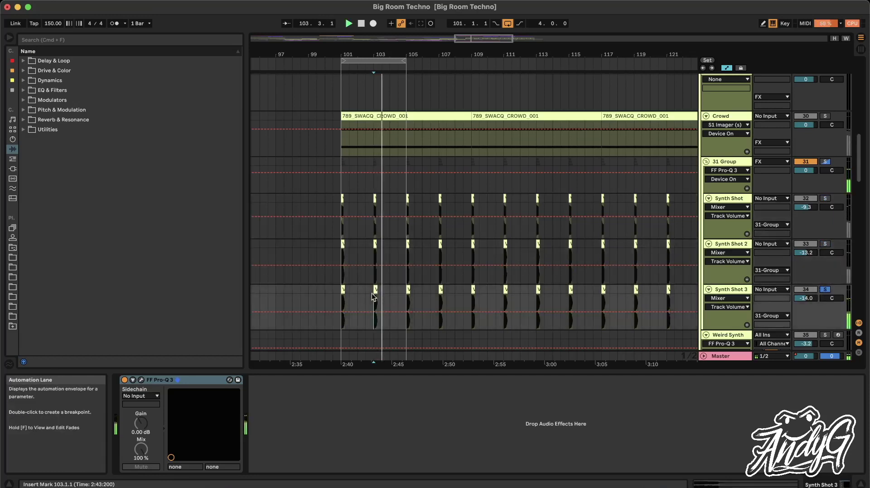
- Stop playback and inspect the device chains of the 31 Group and the Synth Shot track
click(368, 287)
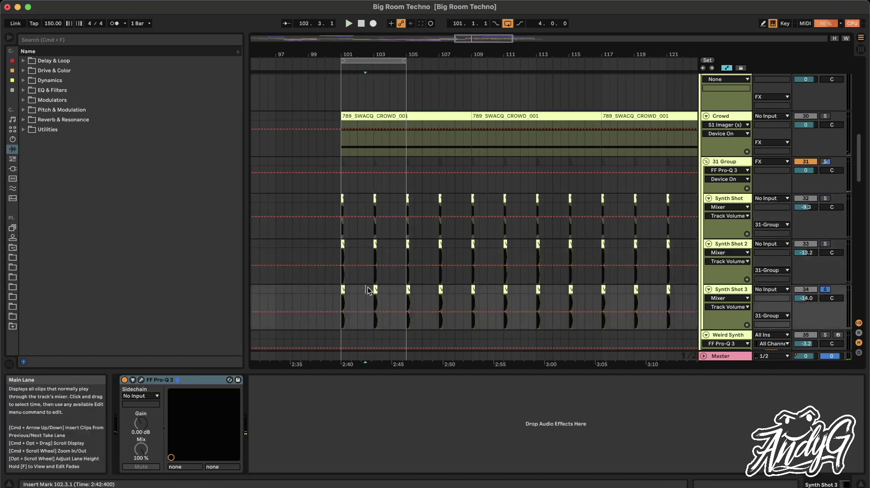
scroll(368, 287, up, 3)
scroll(367, 287, down, 5)
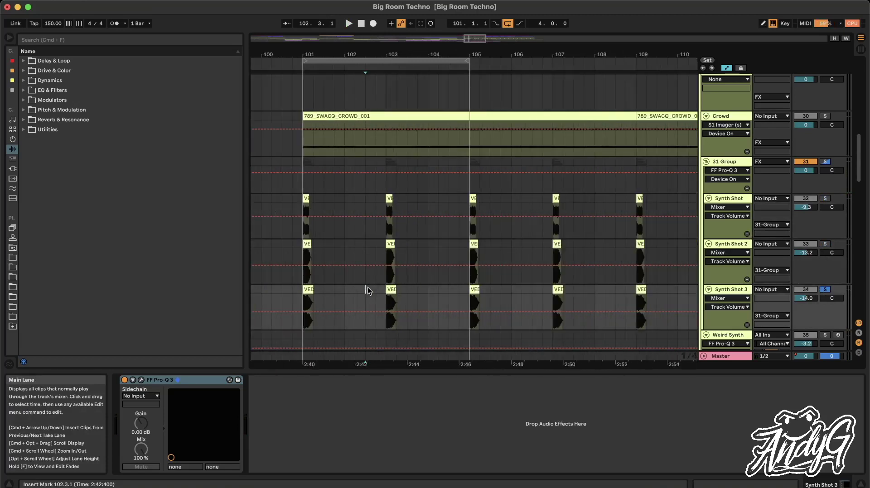
click(730, 162)
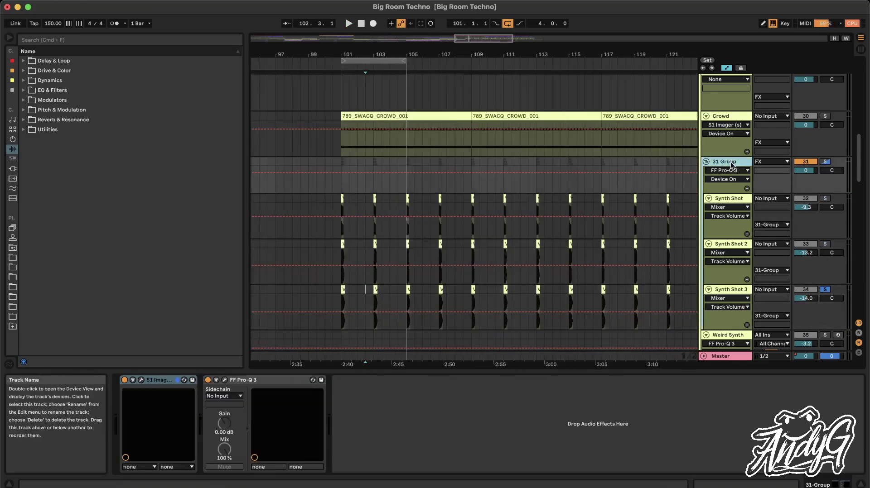
click(730, 200)
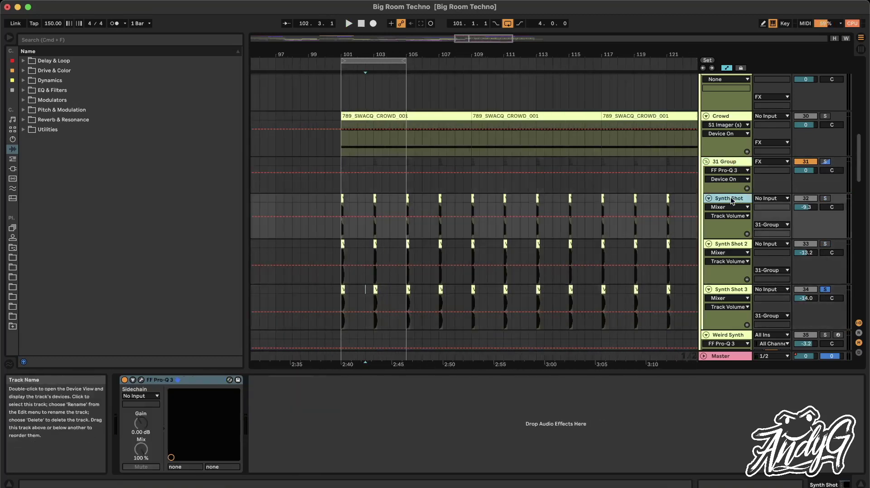
- Clear the Synth Shot 3 solo, check the White Noise track's activation, and play the section from bar 101
scroll(726, 325, down, 10)
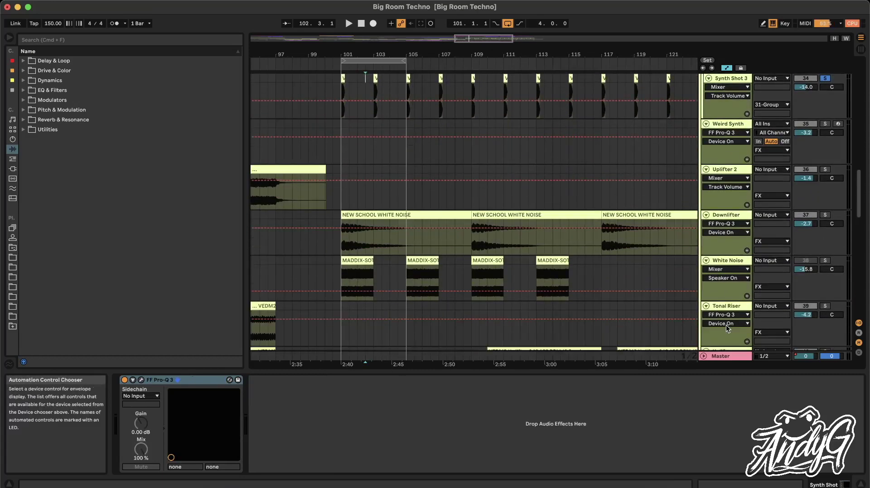
click(824, 261)
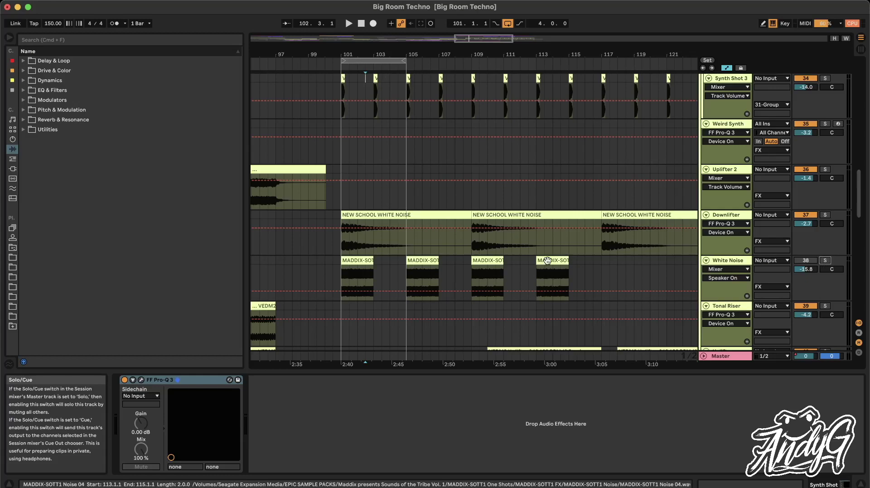
scroll(735, 239, down, 3)
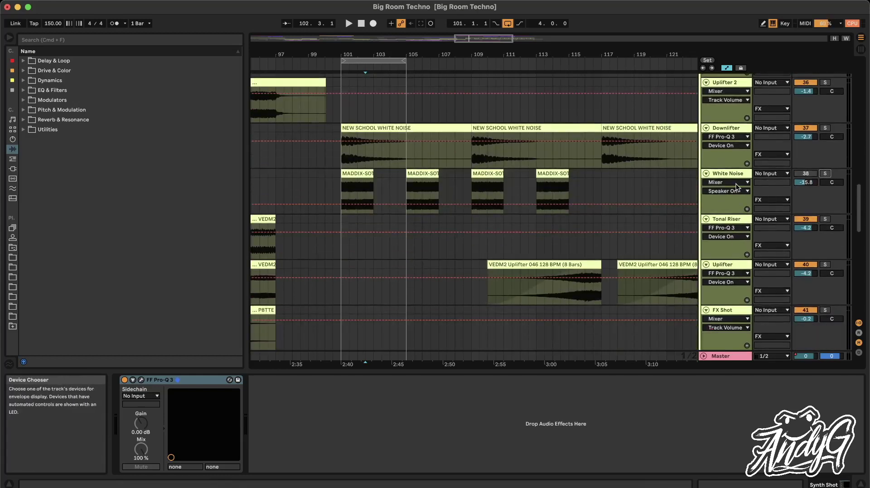
click(806, 174)
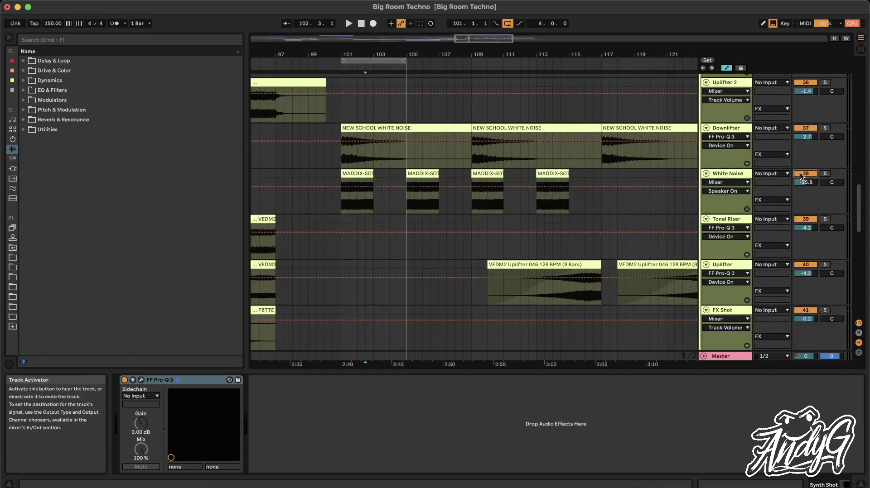
key(space)
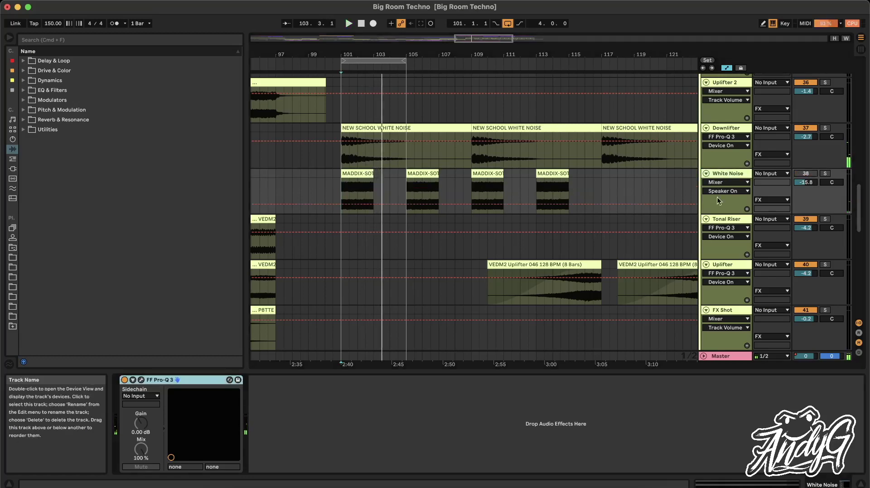
- Solo the Acid Shot track, play it from bar 102.3, and clear its solo
scroll(714, 210, down, 5)
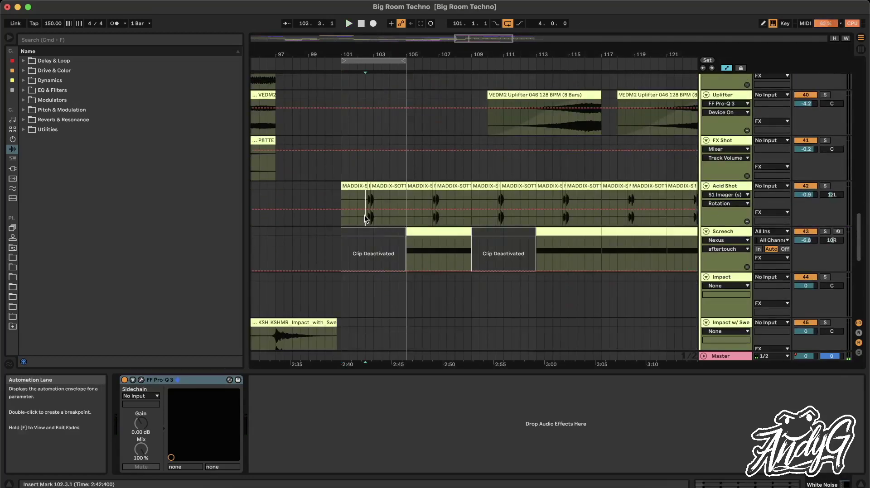
click(712, 213)
click(824, 186)
key(space)
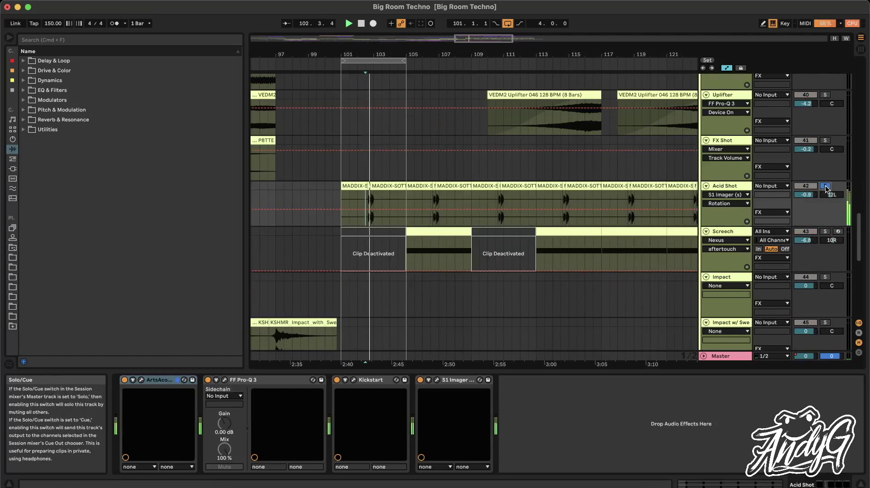
click(825, 187)
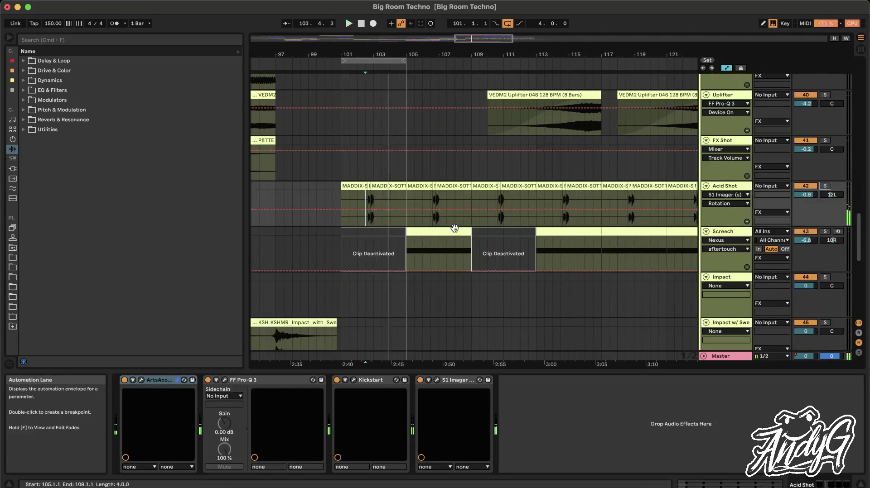
- Switch off the arrangement loop and fold the FX group
right_click(365, 68)
click(382, 281)
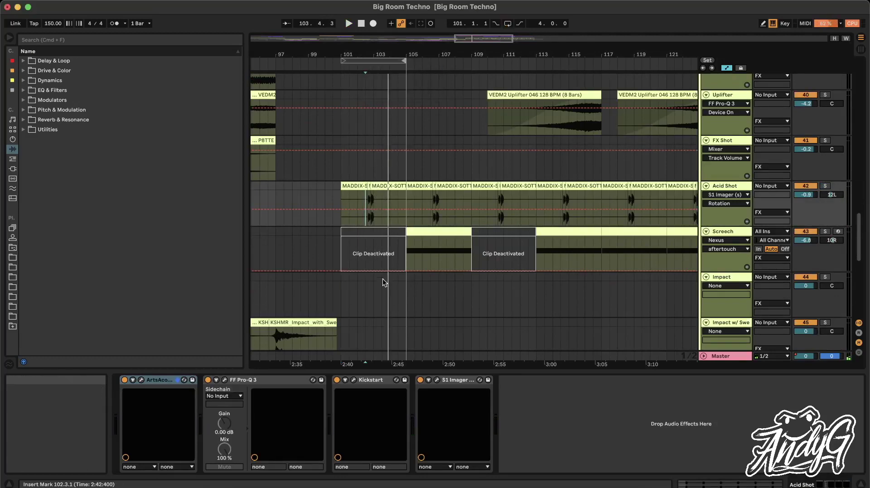
scroll(382, 282, down, 6)
scroll(382, 281, up, 15)
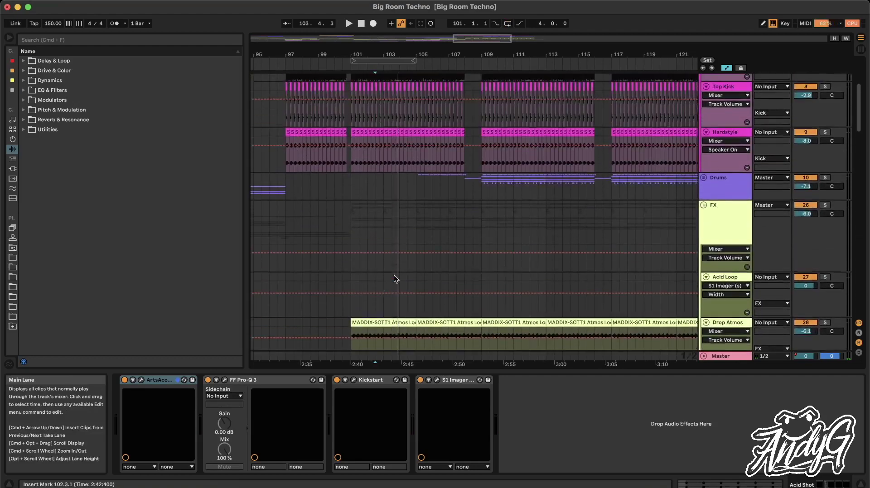
click(703, 205)
- Unfold the Drums group and look over its hat, fill, clap and tom tracks in the drop
click(703, 177)
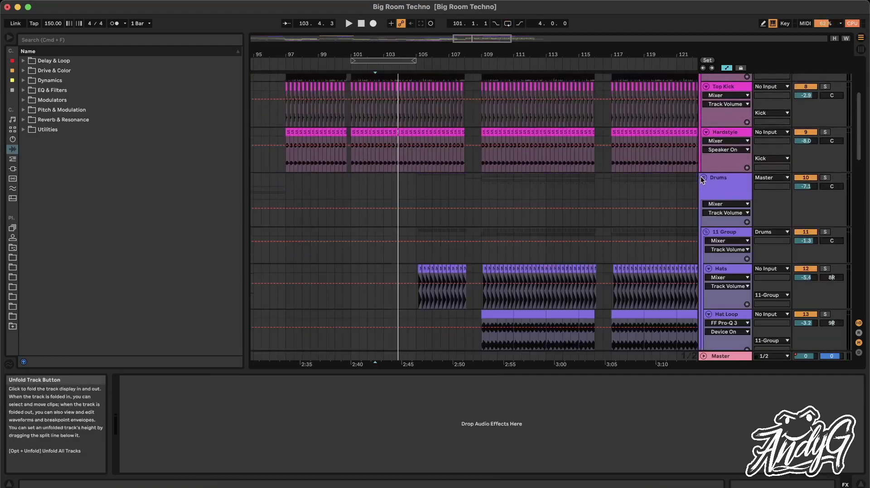
scroll(523, 272, down, 10)
scroll(523, 272, right, 3)
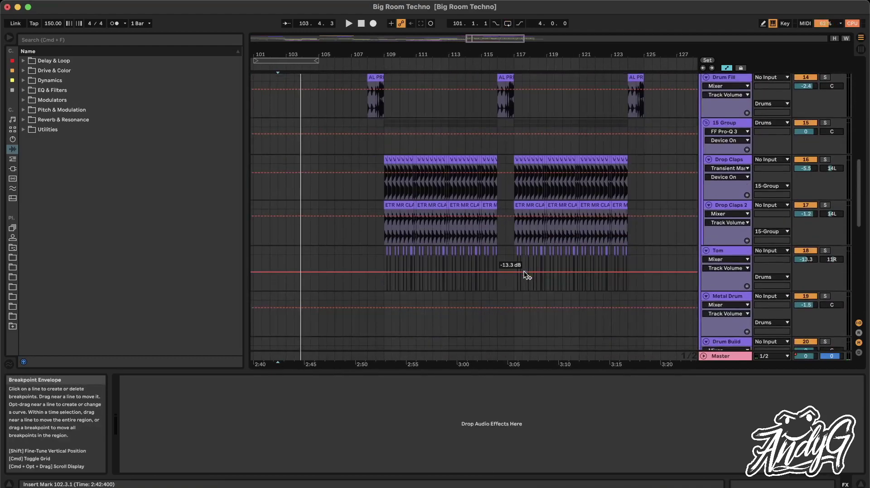
scroll(489, 205, up, 12)
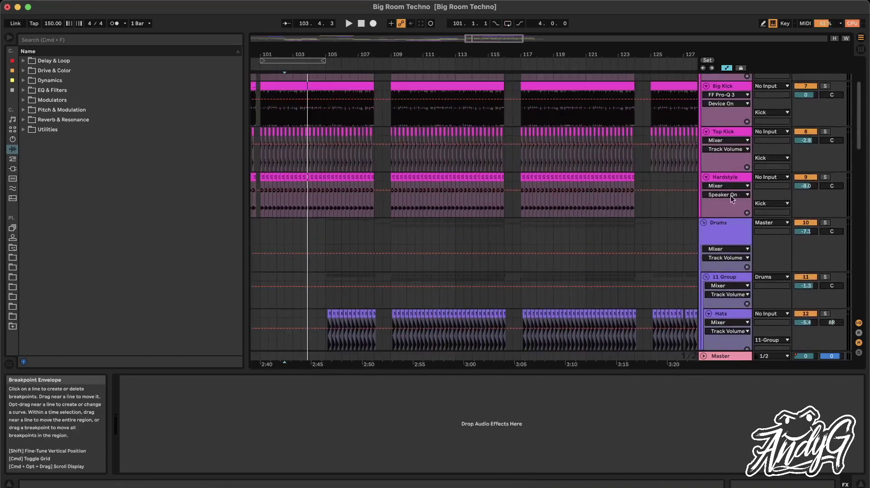
- Inspect the API-2500 compressor and the FF Pro-Q 3 EQ on the Drums group, closing each plug-in window
click(725, 232)
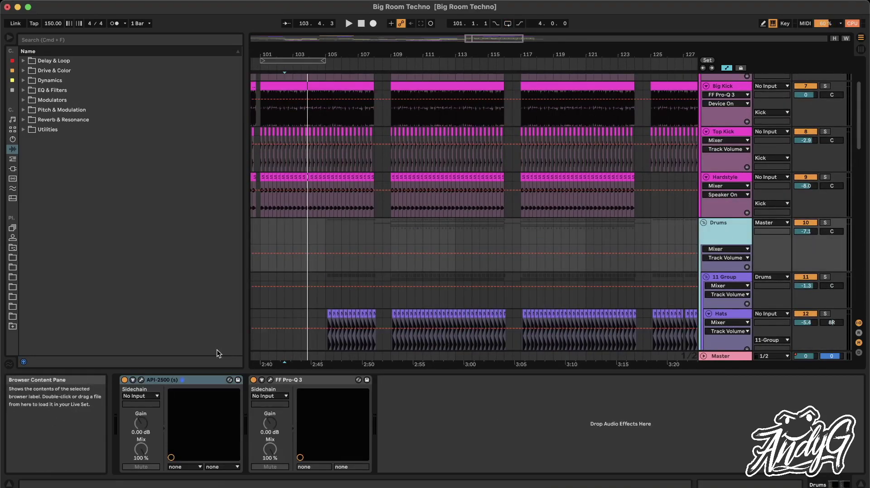
click(141, 381)
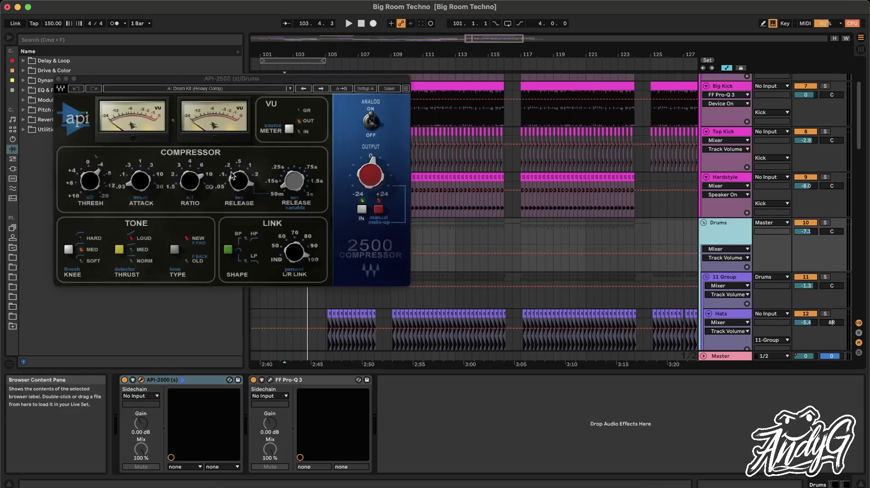
click(195, 80)
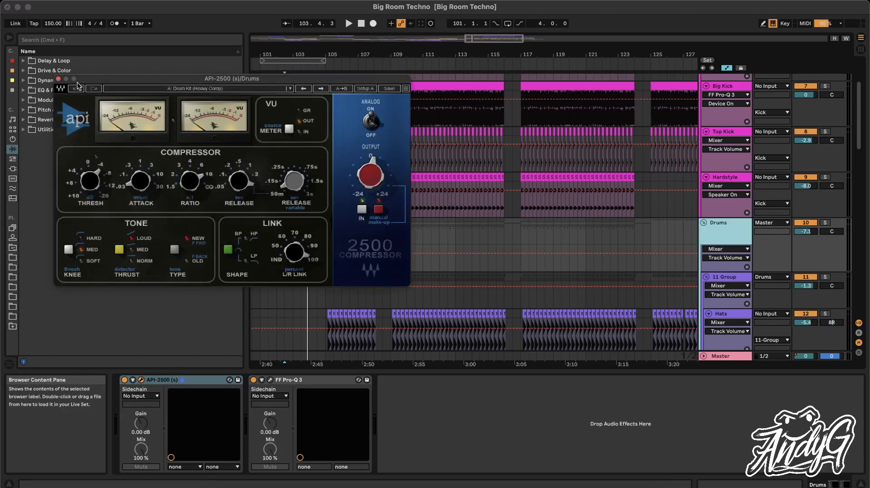
click(58, 79)
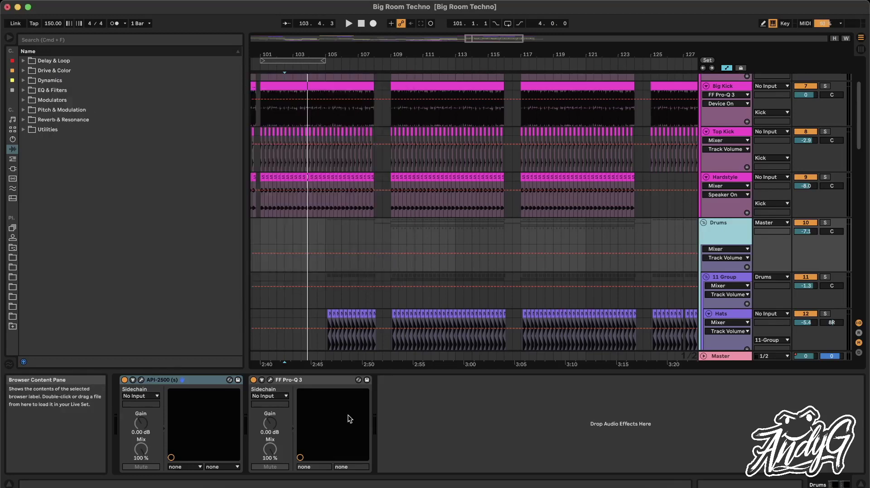
click(270, 381)
click(363, 202)
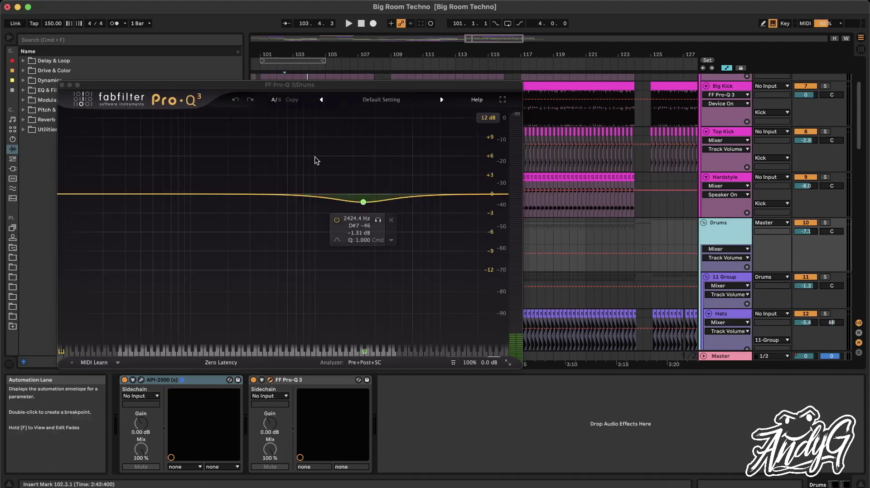
click(62, 85)
- Fold the Drums and Kick groups and place the insert marker on the FX track at bar 117
scroll(431, 283, left, 5)
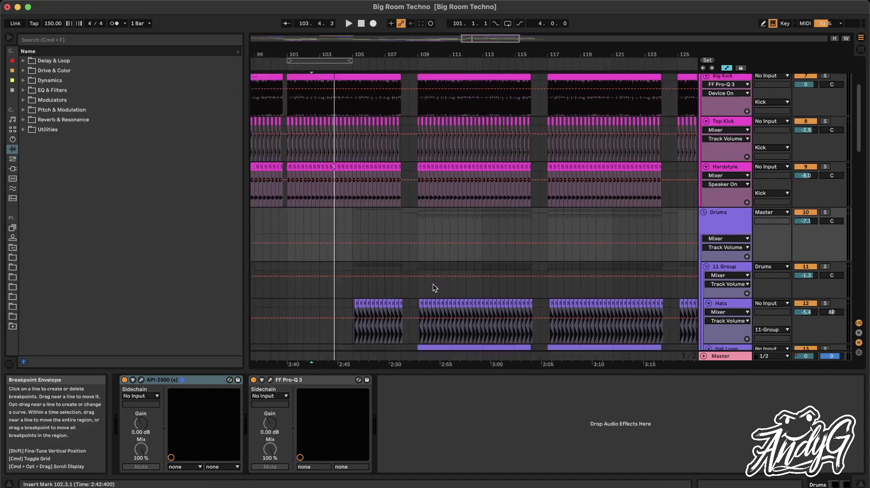
click(701, 210)
scroll(701, 210, up, 5)
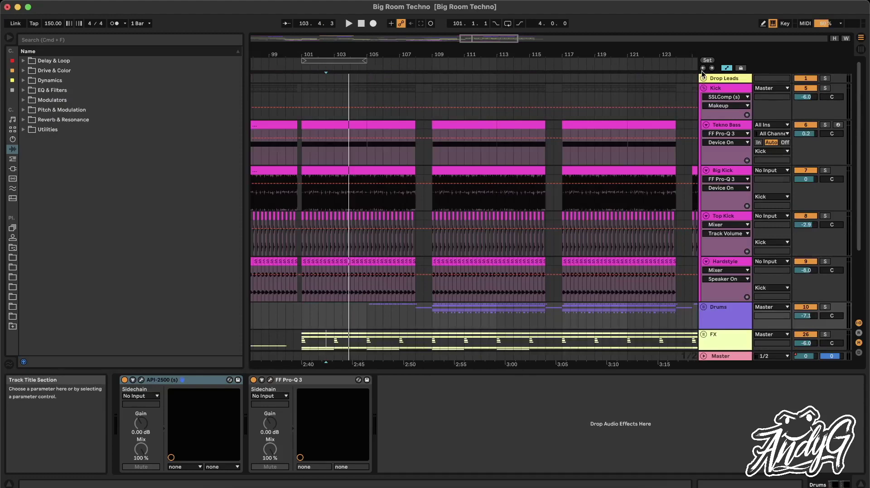
click(703, 89)
click(562, 125)
key(minus)
key(minus)
key(minus)
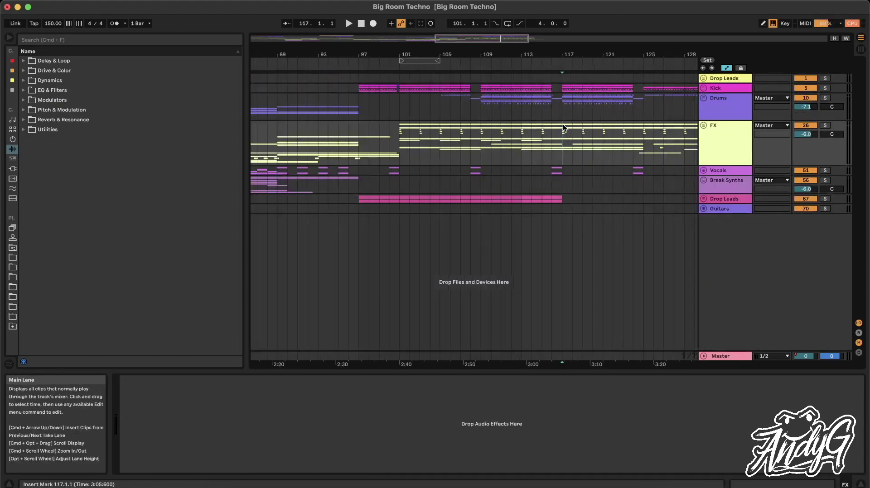